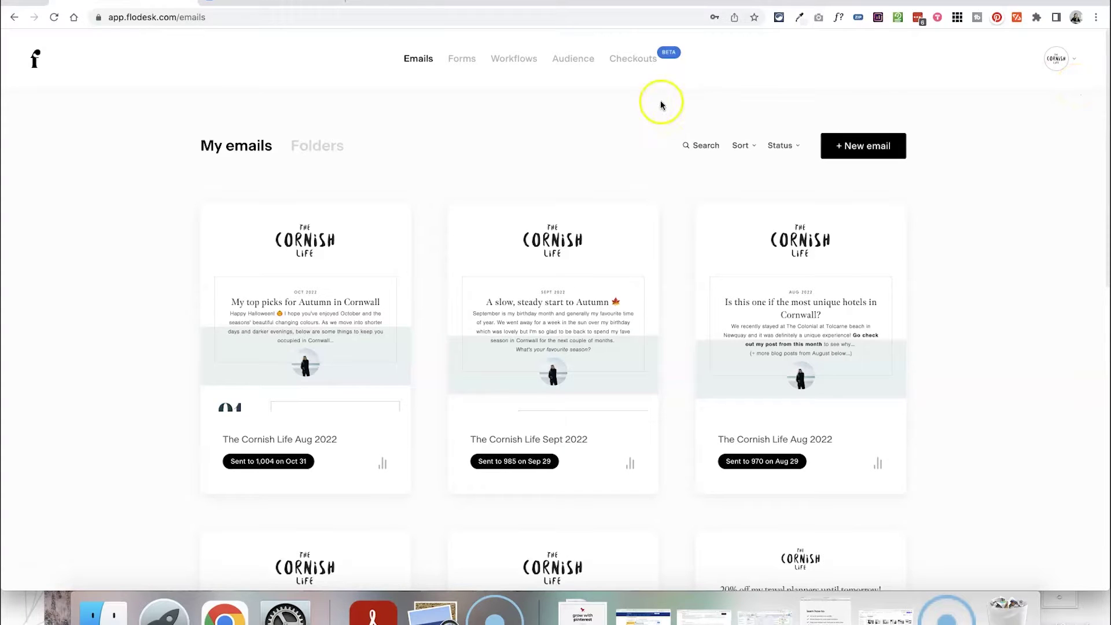
Look over the existing checkouts and the account's plan and billing page.
{"action": "left_click", "coordinate": [657, 61]}
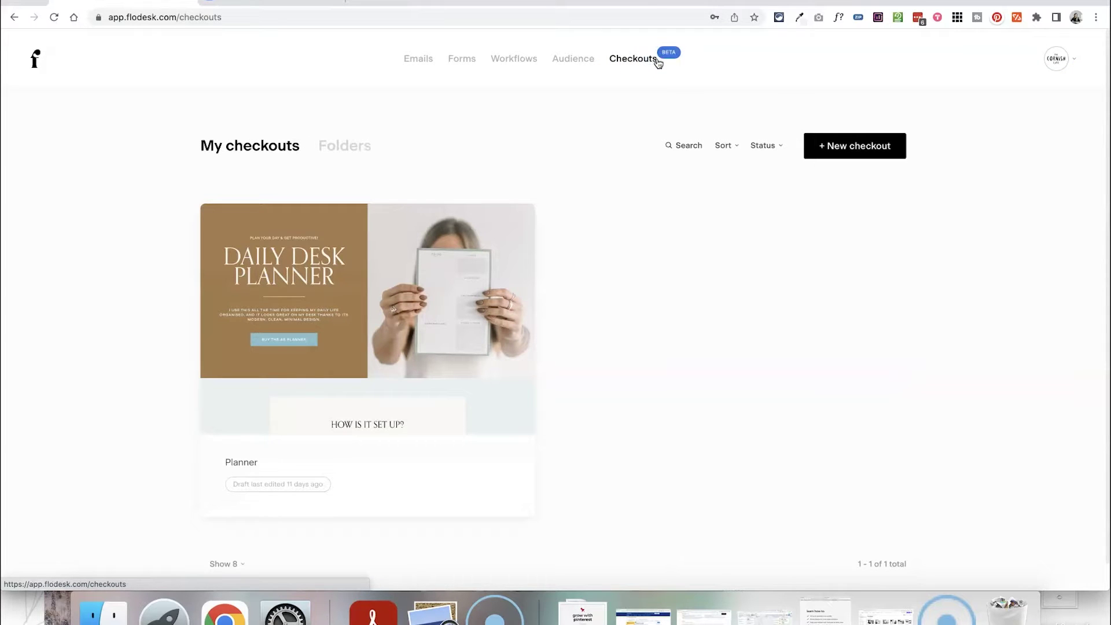
{"action": "left_click", "coordinate": [721, 100]}
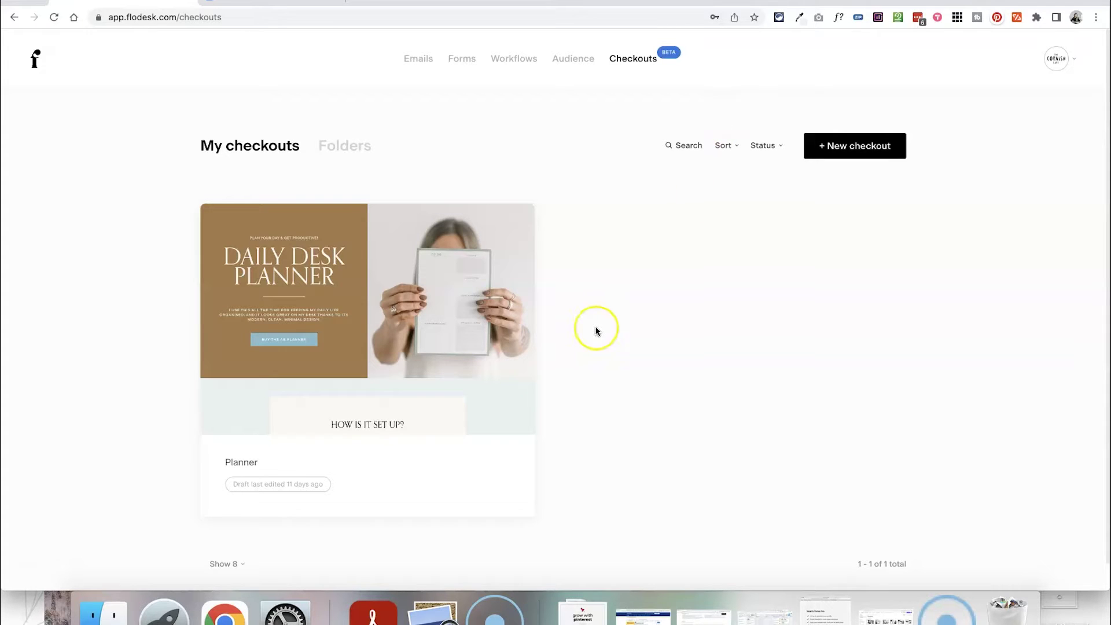
{"action": "mouse_move", "coordinate": [278, 318]}
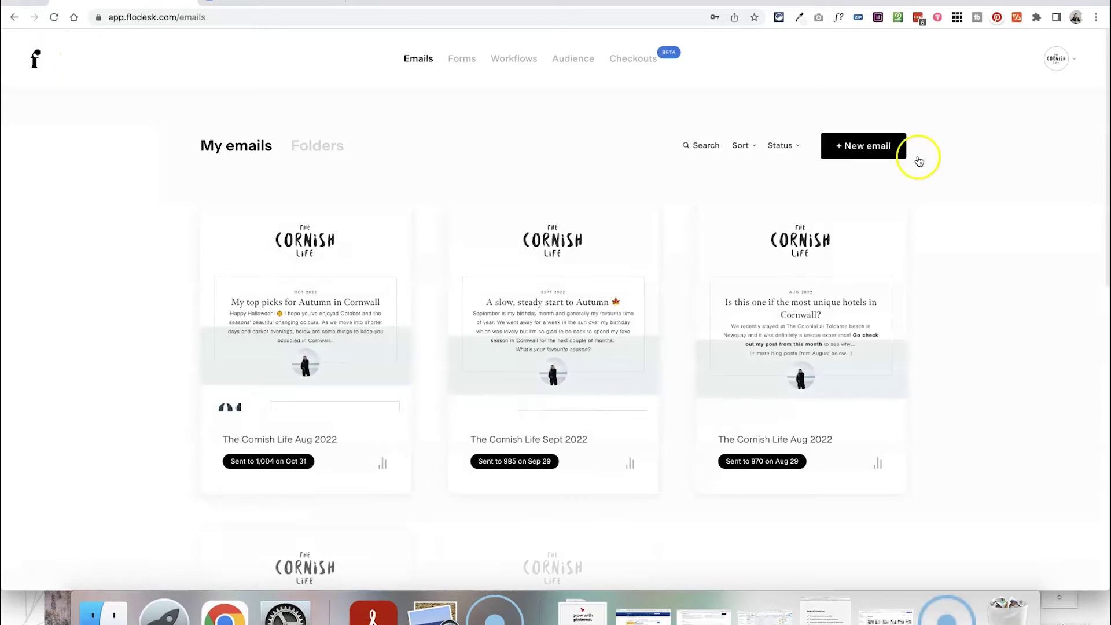
{"action": "left_click", "coordinate": [1056, 58]}
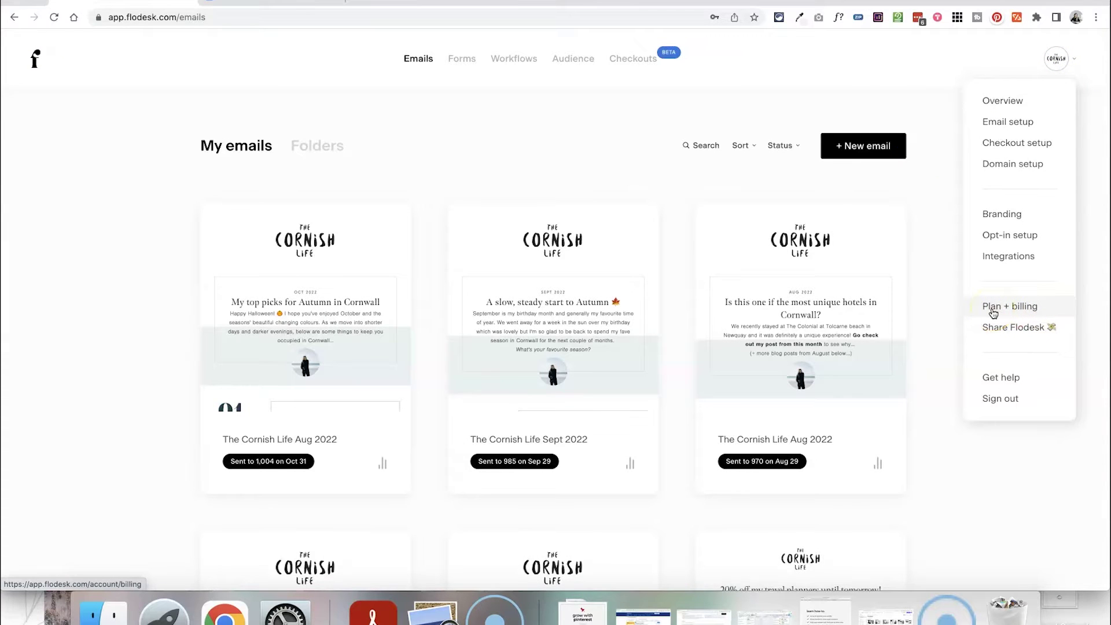
{"action": "left_click", "coordinate": [992, 313]}
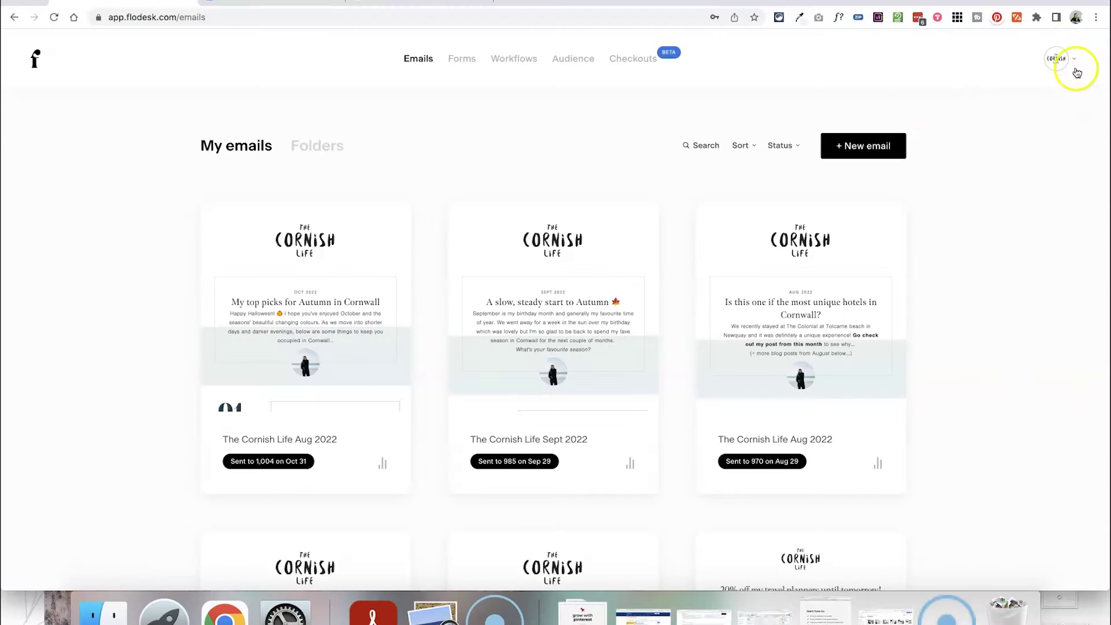
Open the account's checkout setup and read through the terms and conditions, closing them without saving.
{"action": "left_click", "coordinate": [1059, 57]}
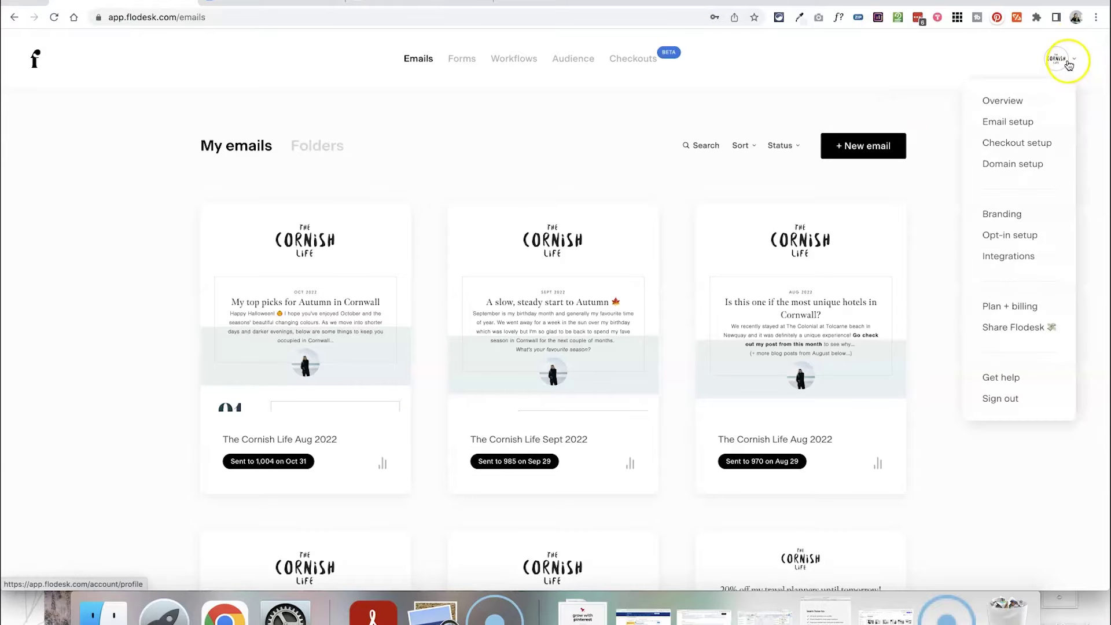
{"action": "left_click", "coordinate": [1025, 141]}
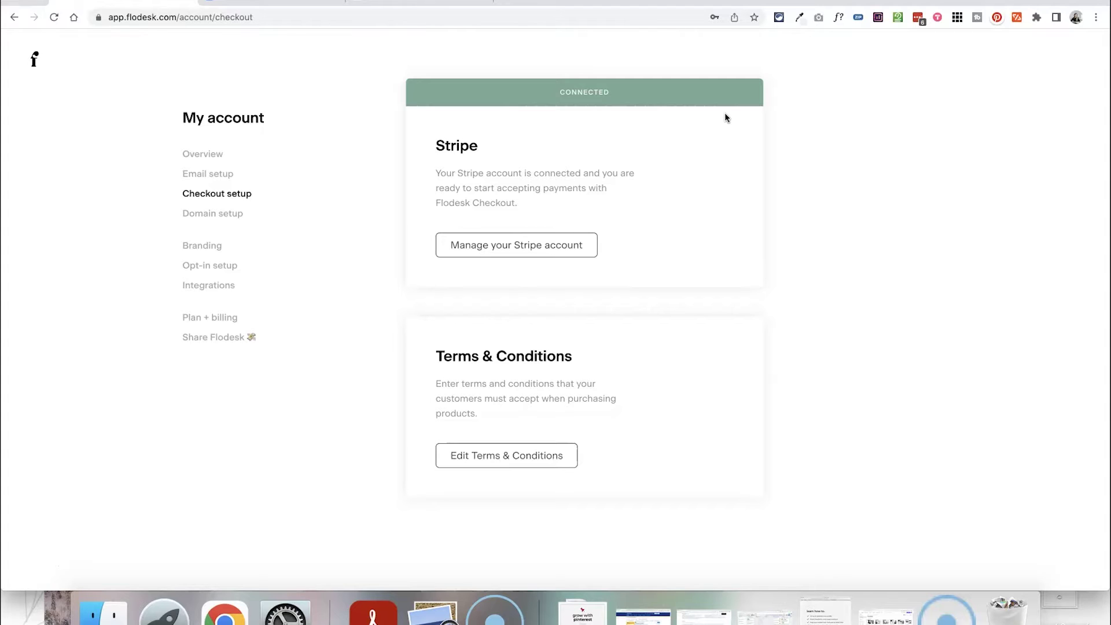
{"action": "left_click", "coordinate": [506, 457]}
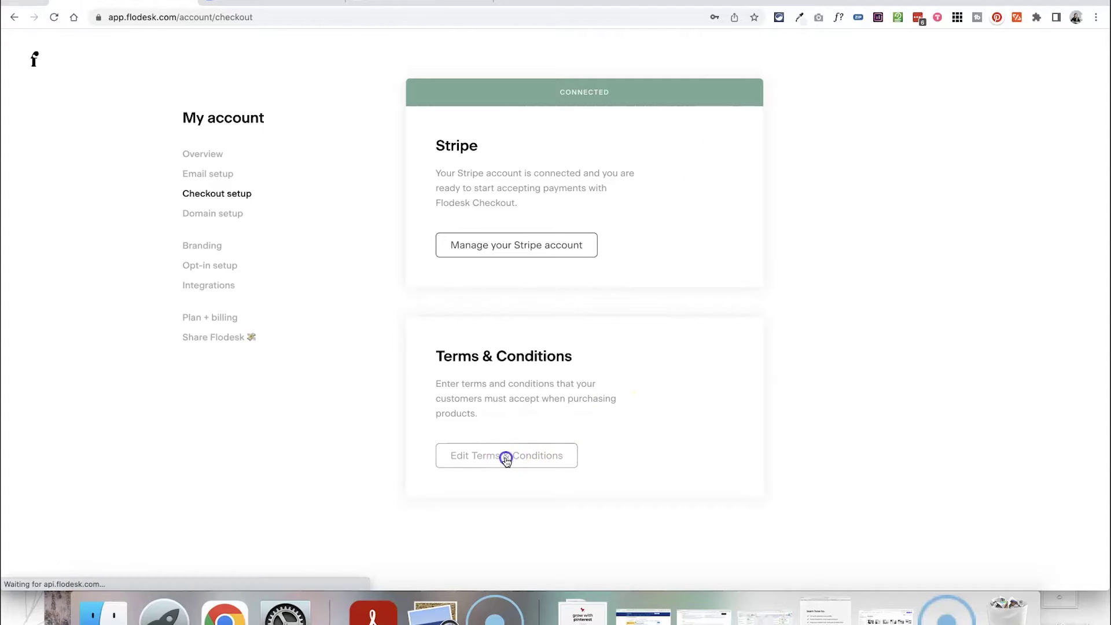
{"action": "scroll", "coordinate": [420, 386], "scroll_direction": "down", "scroll_amount": 10}
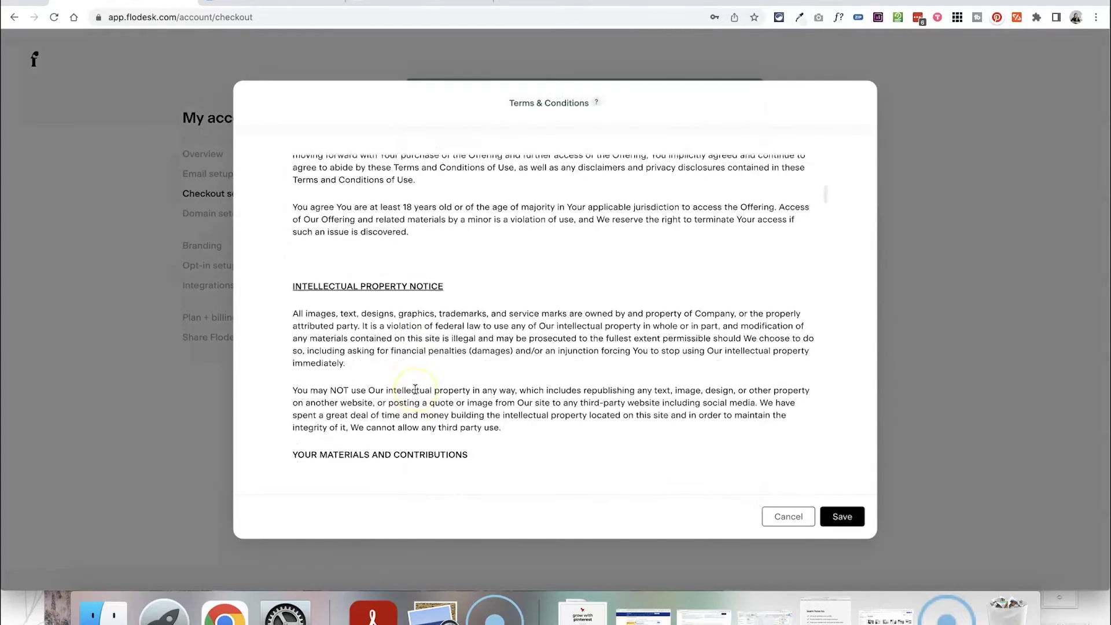
{"action": "scroll", "coordinate": [415, 389], "scroll_direction": "down", "scroll_amount": 5}
{"action": "scroll", "coordinate": [415, 389], "scroll_direction": "up", "scroll_amount": 15}
{"action": "left_click", "coordinate": [784, 518]}
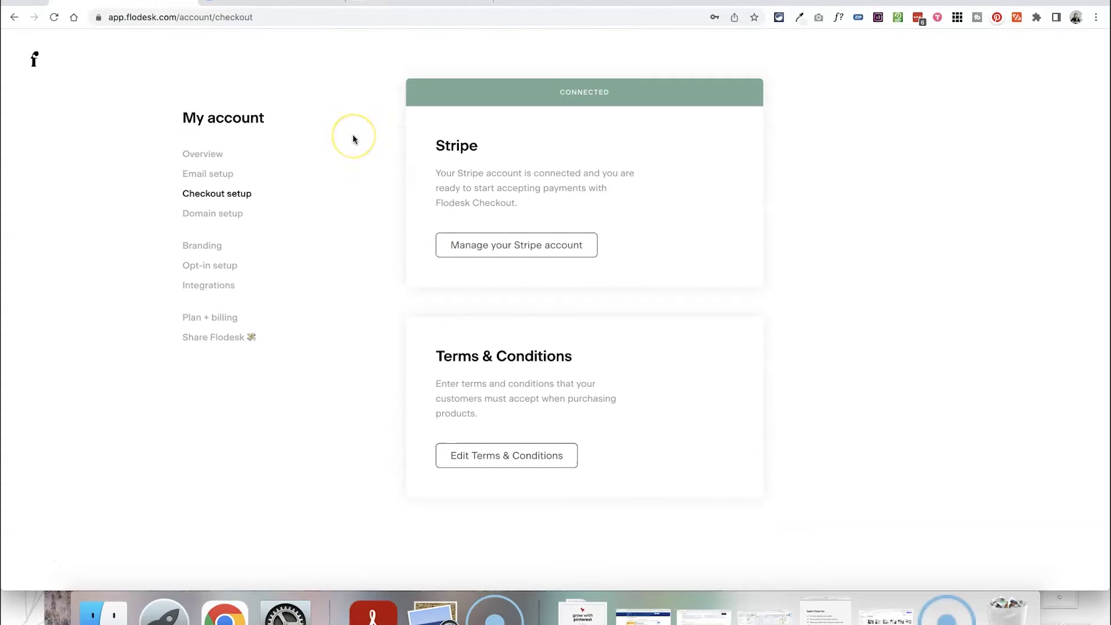
Create a new audience segment named Pinterest Workshop.
{"action": "left_click", "coordinate": [34, 59]}
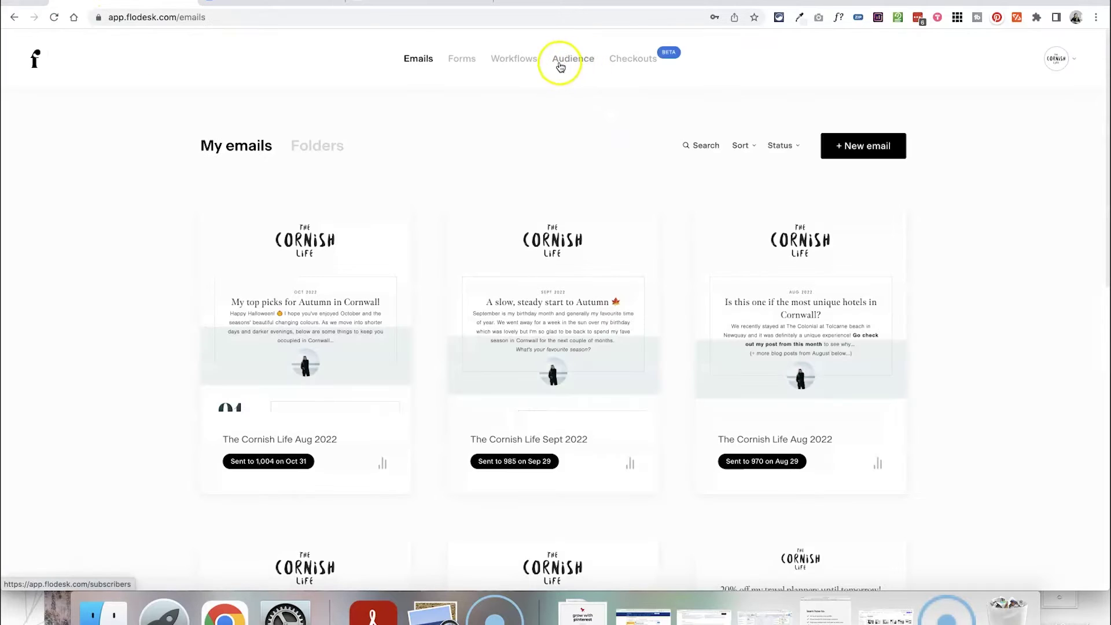
{"action": "left_click", "coordinate": [573, 65]}
{"action": "left_click", "coordinate": [497, 145]}
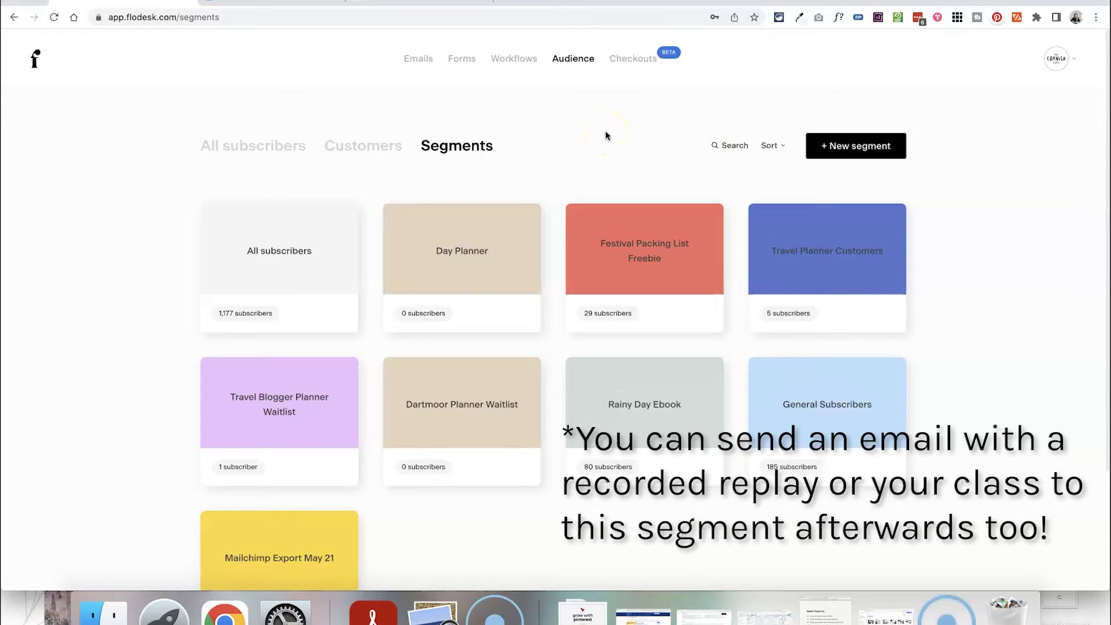
{"action": "left_click", "coordinate": [856, 145]}
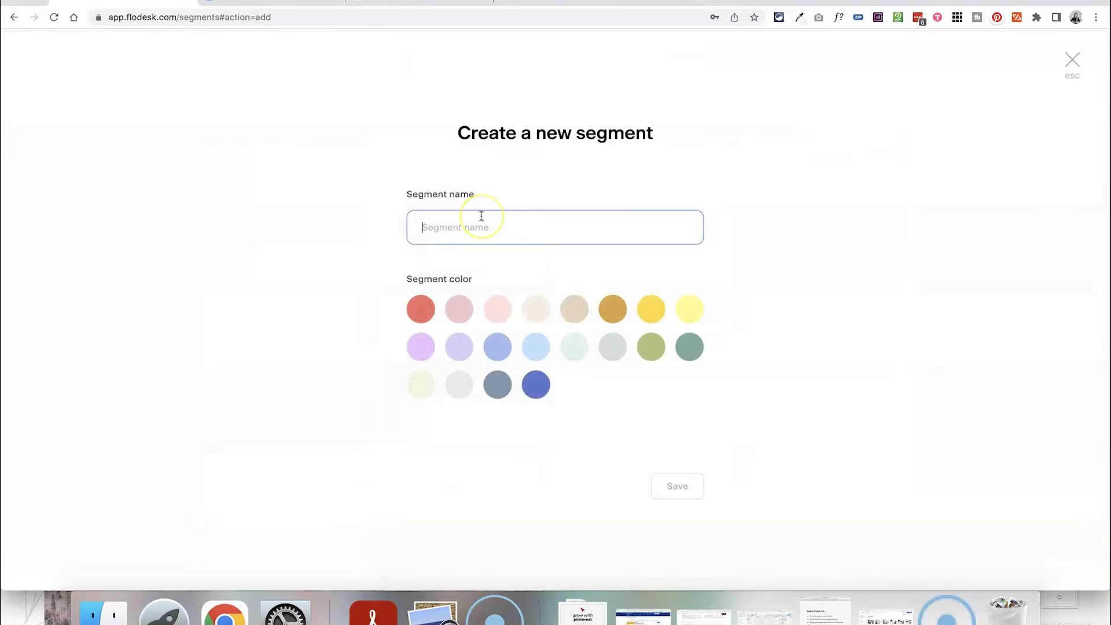
{"action": "type", "text": "Pinterest Workshop"}
{"action": "left_click", "coordinate": [676, 486]}
Create a new checkout from the Sell coaching template and start customizing it.
{"action": "left_click", "coordinate": [648, 58]}
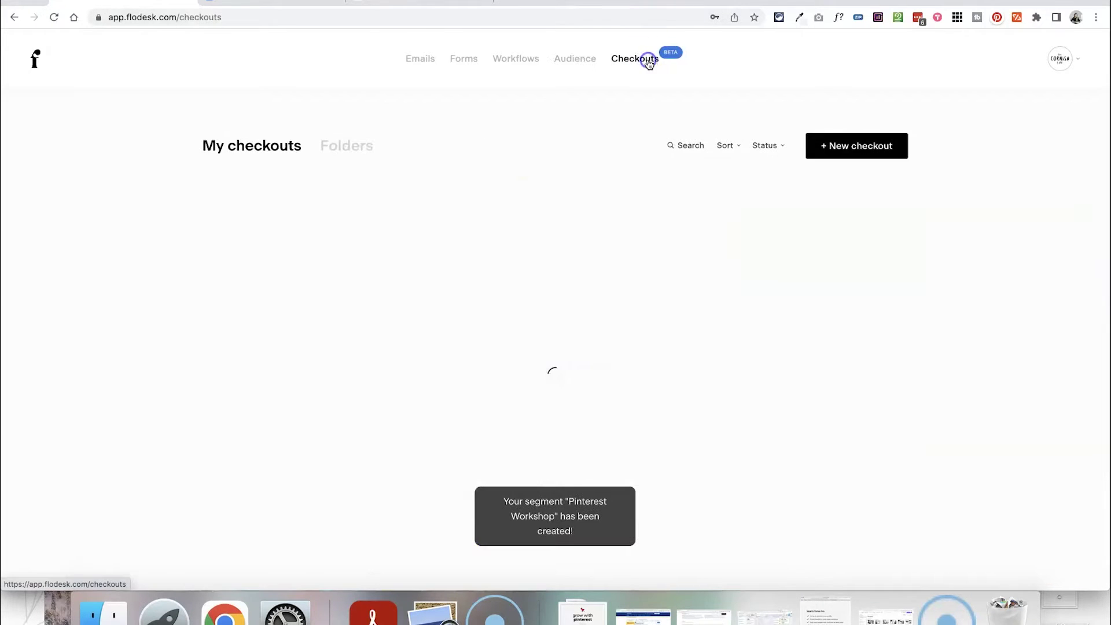
{"action": "left_click", "coordinate": [835, 154]}
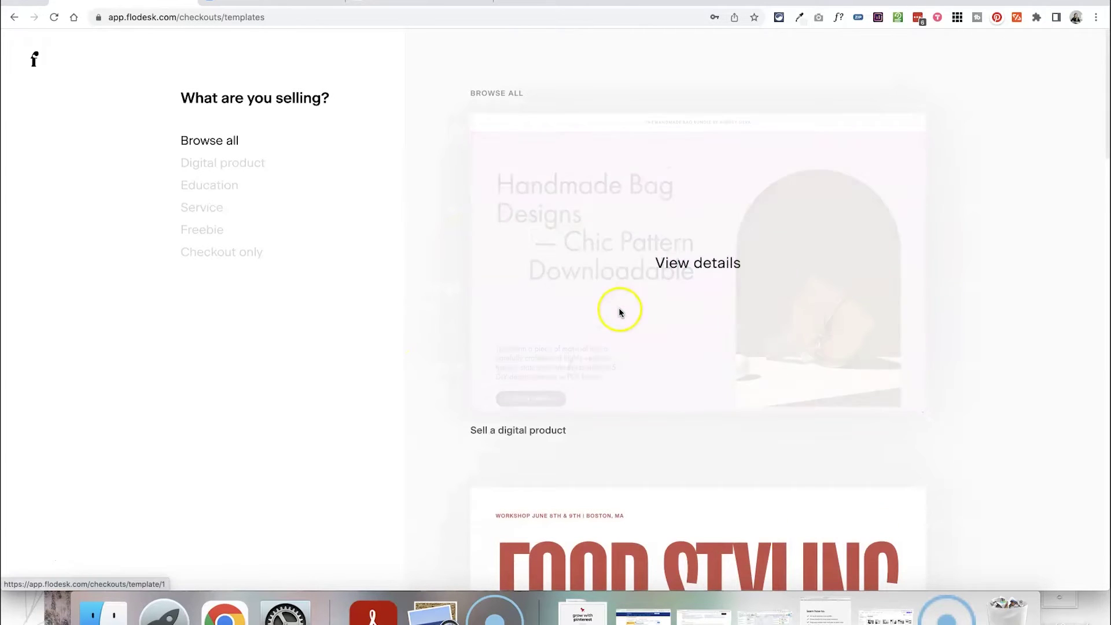
{"action": "scroll", "coordinate": [619, 310], "scroll_direction": "down", "scroll_amount": 8}
{"action": "scroll", "coordinate": [974, 367], "scroll_direction": "down", "scroll_amount": 7}
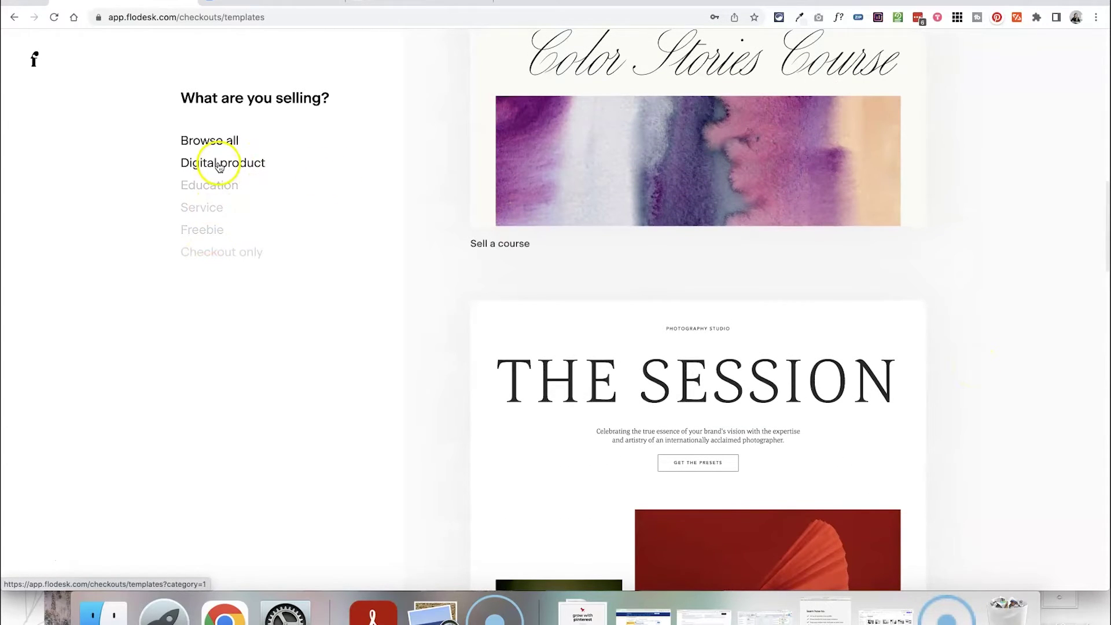
{"action": "scroll", "coordinate": [520, 336], "scroll_direction": "down", "scroll_amount": 10}
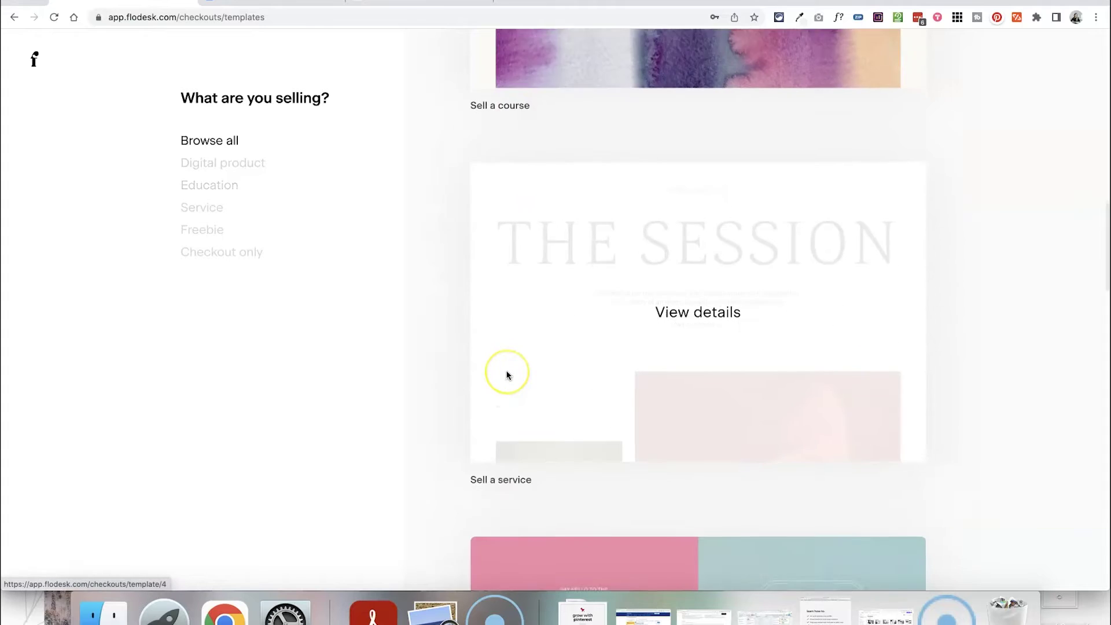
{"action": "scroll", "coordinate": [446, 441], "scroll_direction": "down", "scroll_amount": 11}
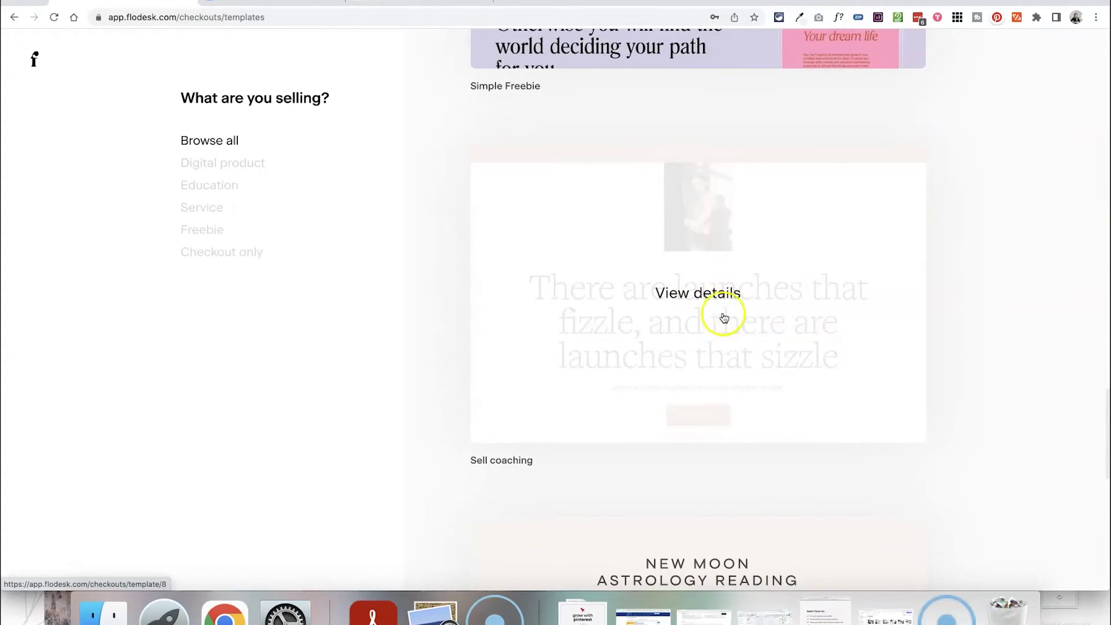
{"action": "left_click", "coordinate": [706, 292]}
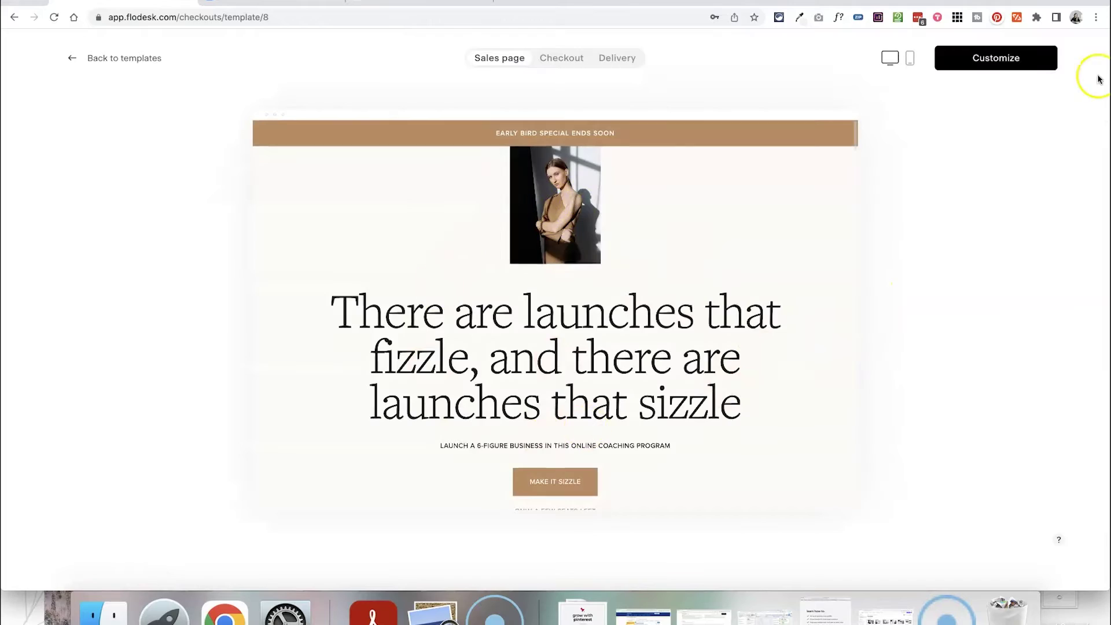
{"action": "left_click", "coordinate": [963, 61]}
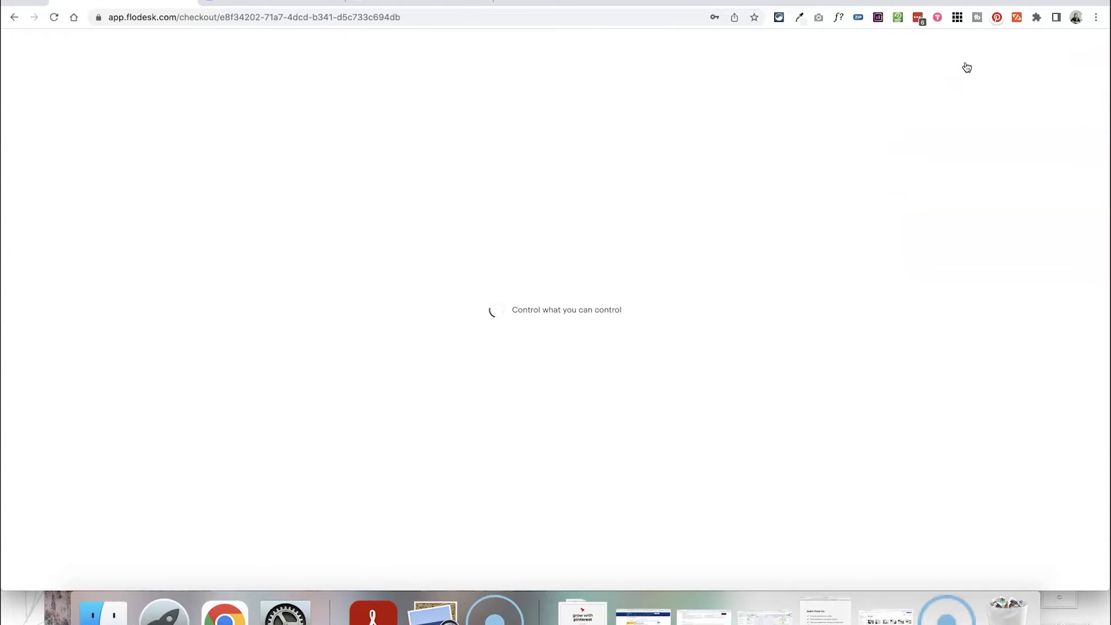
Browse the text, image and list layouts for a new block beneath the sales page's announcement banner.
{"action": "scroll", "coordinate": [681, 355], "scroll_direction": "down", "scroll_amount": 8}
{"action": "scroll", "coordinate": [681, 357], "scroll_direction": "up", "scroll_amount": 10}
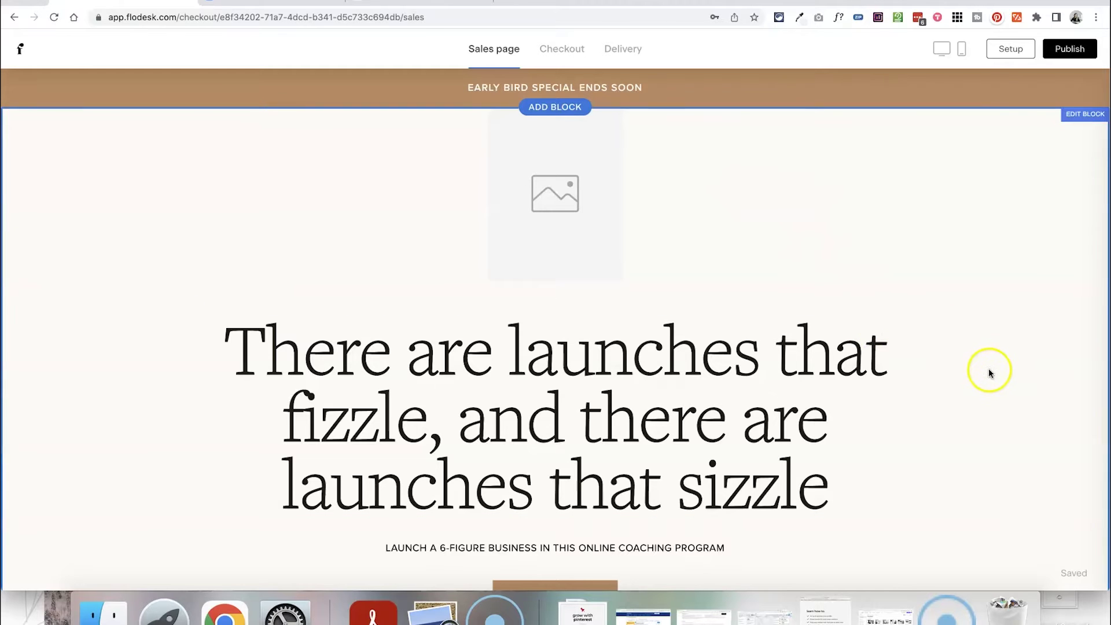
{"action": "left_click", "coordinate": [557, 110]}
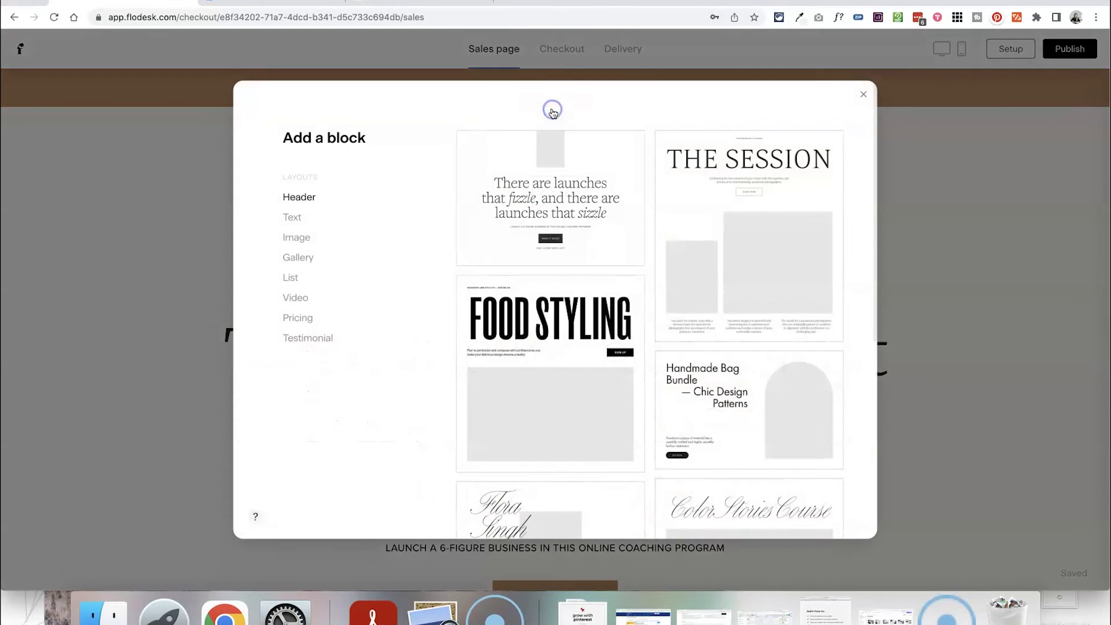
{"action": "left_click", "coordinate": [298, 213]}
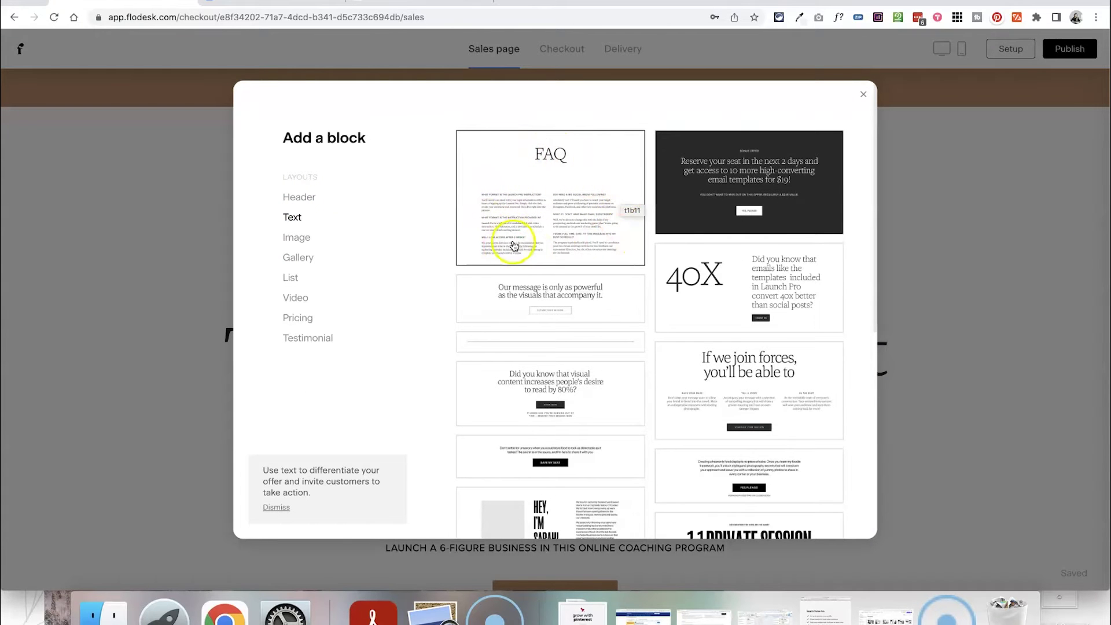
{"action": "left_click", "coordinate": [298, 239]}
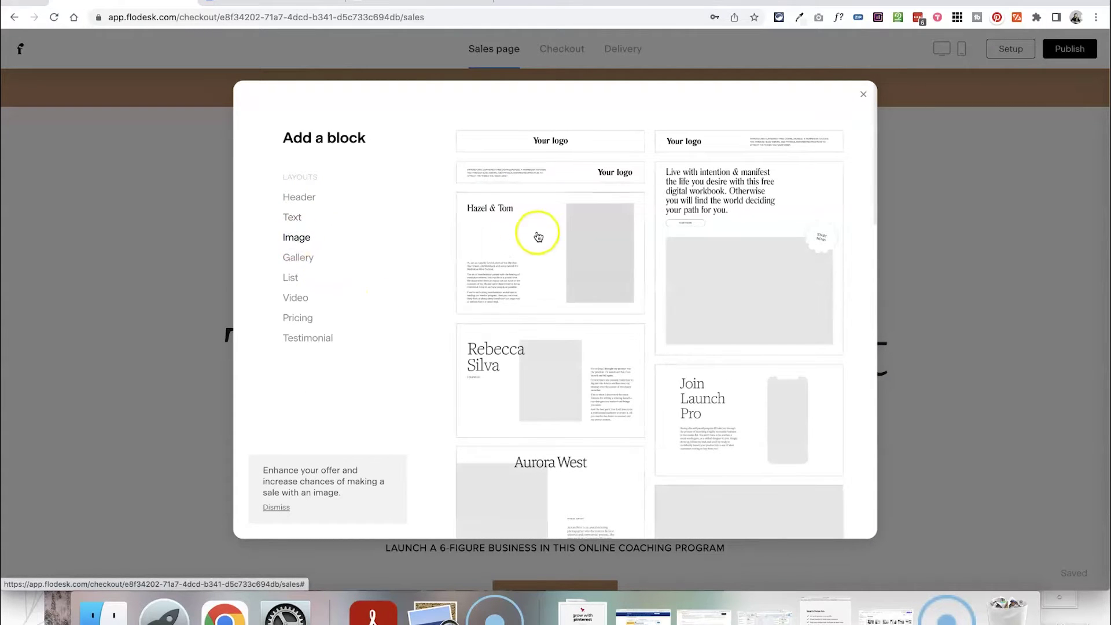
{"action": "left_click", "coordinate": [292, 278]}
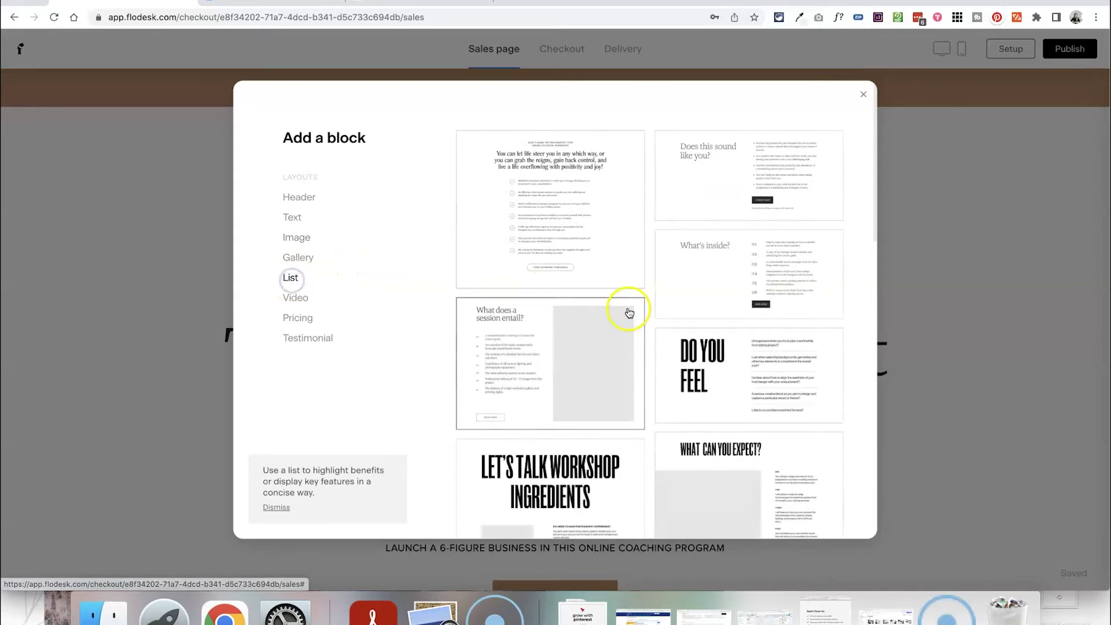
{"action": "scroll", "coordinate": [628, 312], "scroll_direction": "down", "scroll_amount": 3}
{"action": "left_click", "coordinate": [509, 256]}
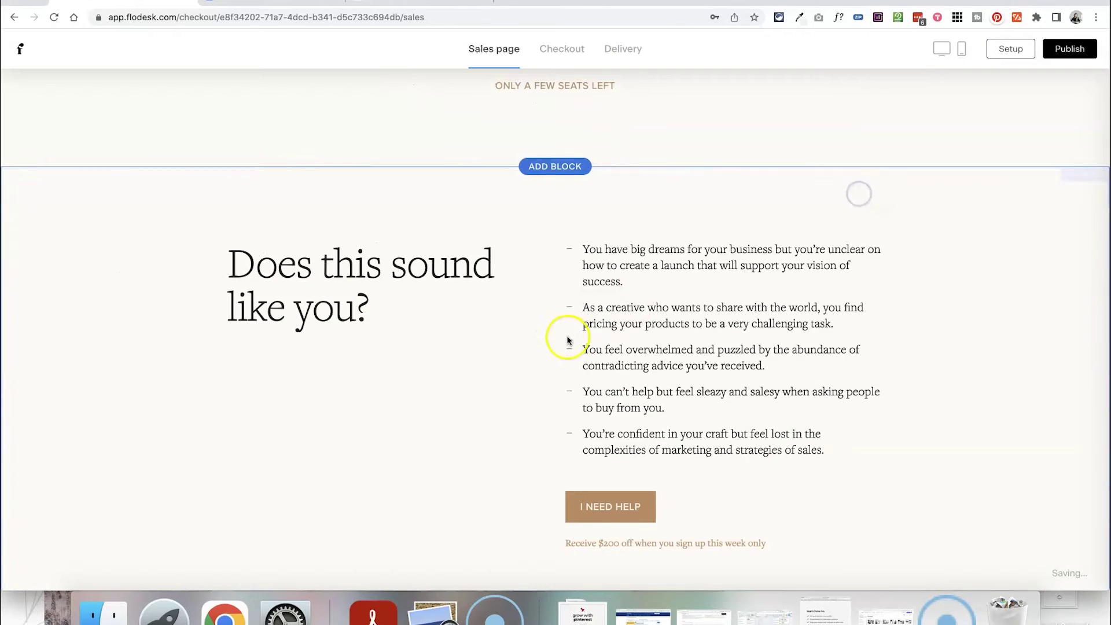
Examine the settings and background colour choices of the "Does this sound like you?" block.
{"action": "left_click", "coordinate": [359, 414]}
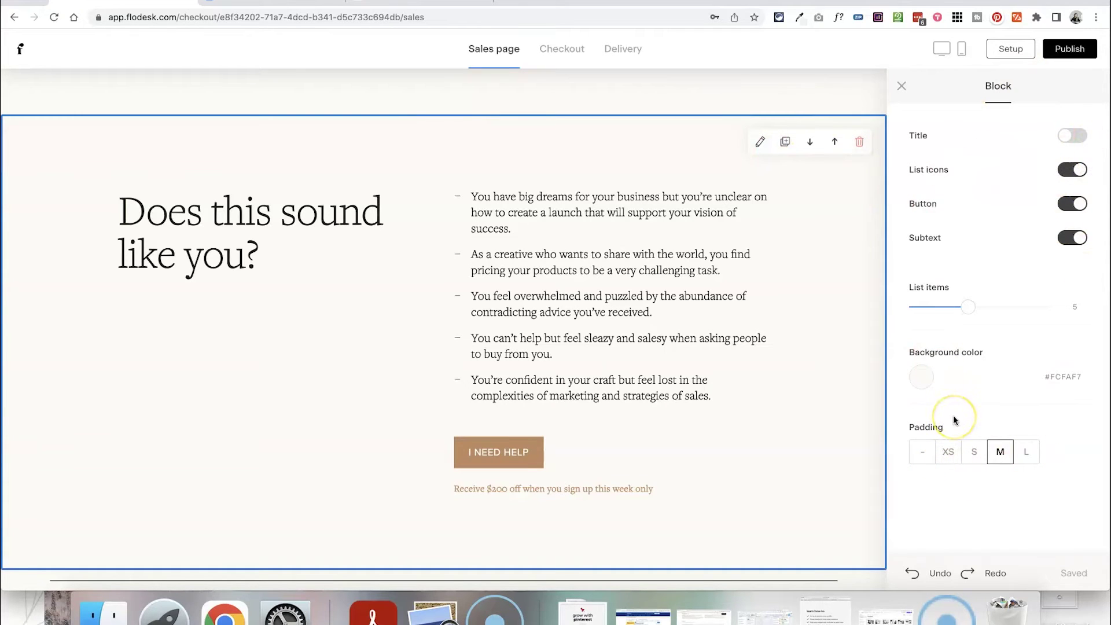
{"action": "left_click", "coordinate": [818, 411]}
{"action": "left_click", "coordinate": [919, 377]}
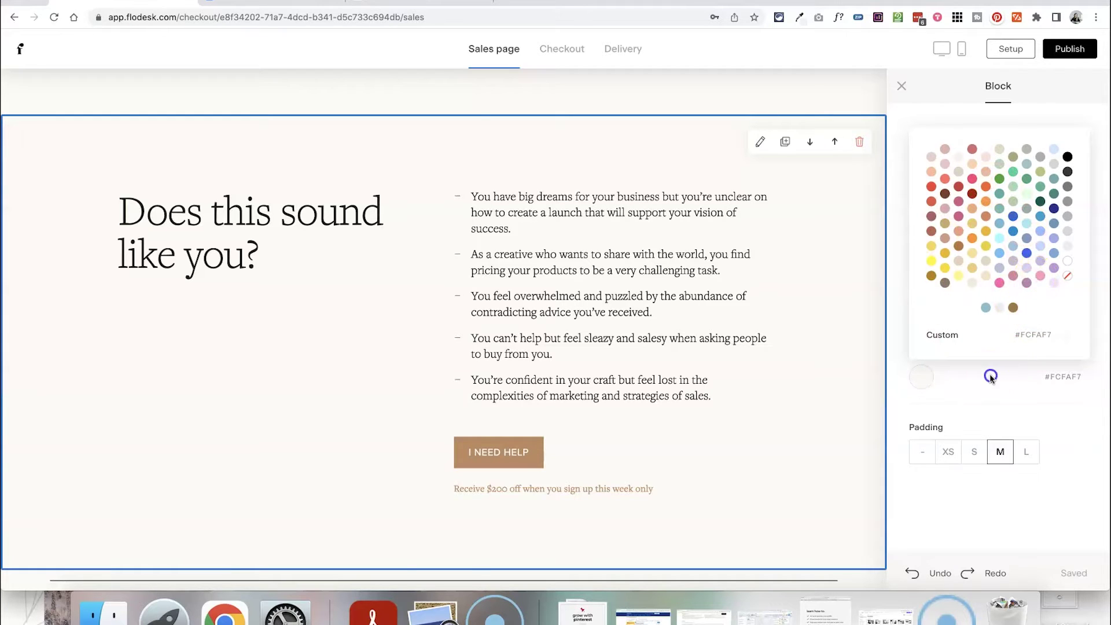
Examine the font and font colour options for the list items in the "Does this sound like you?" block.
{"action": "left_click", "coordinate": [539, 217]}
{"action": "left_click", "coordinate": [526, 206]}
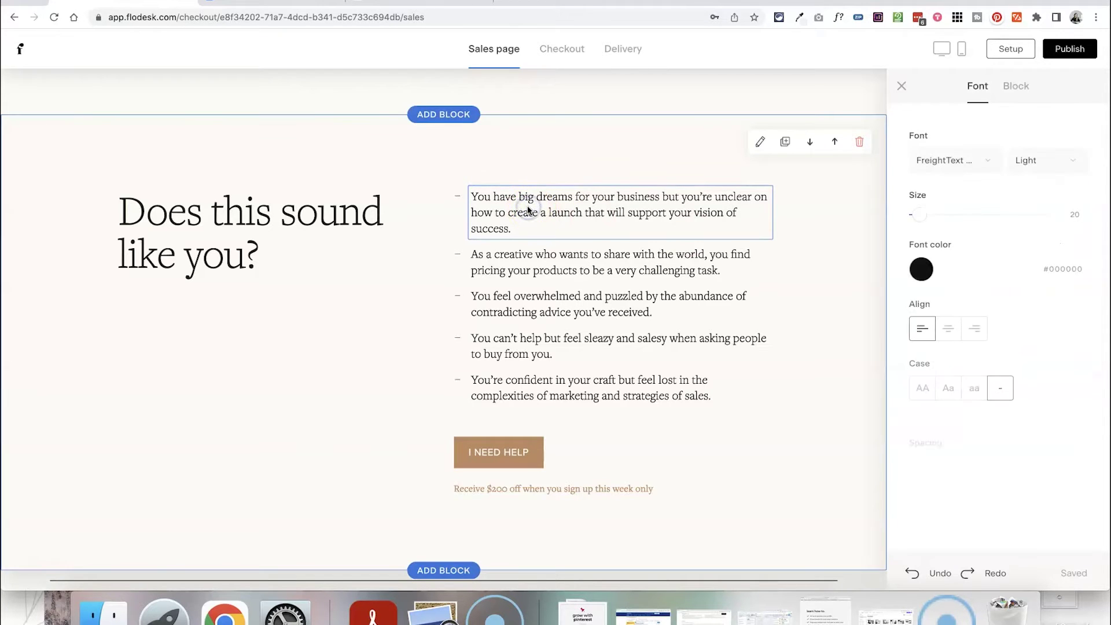
{"action": "left_click", "coordinate": [518, 266]}
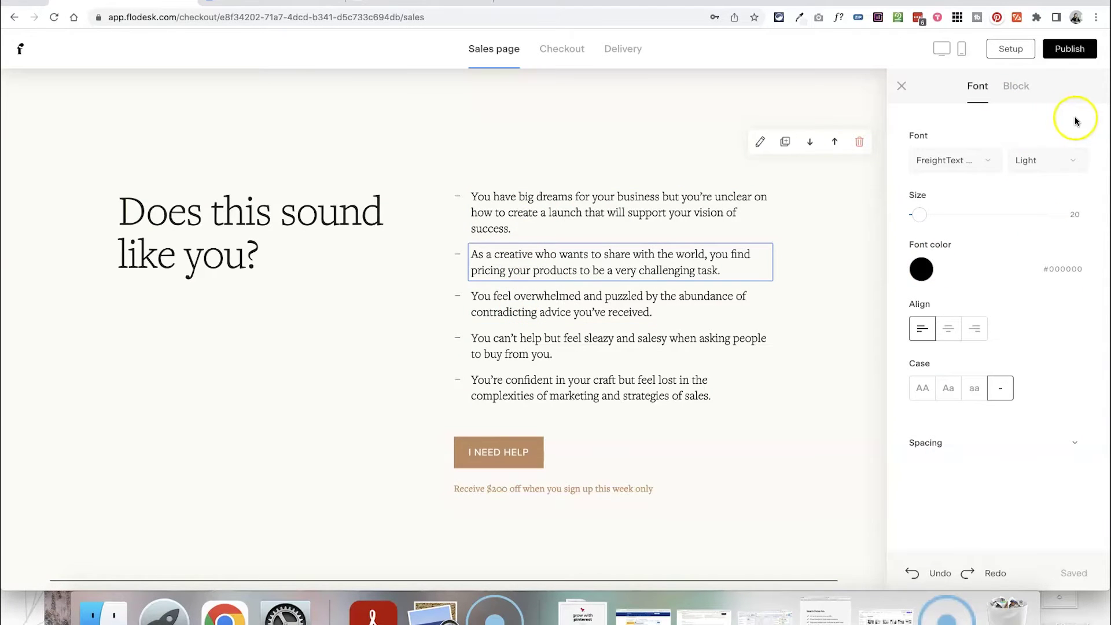
{"action": "left_click", "coordinate": [996, 160]}
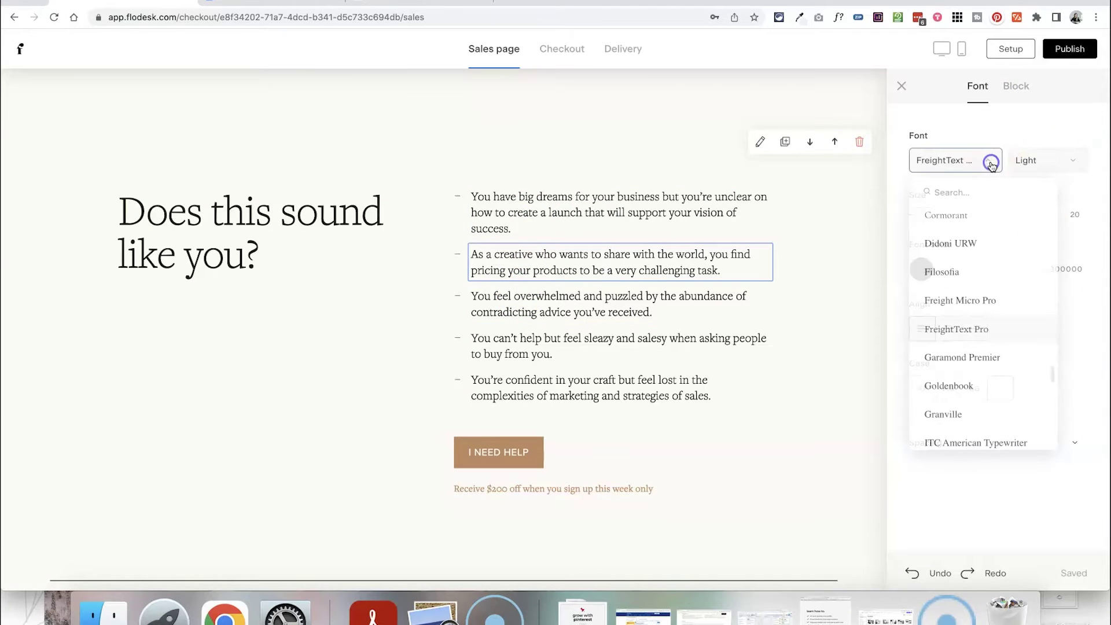
{"action": "left_click", "coordinate": [1041, 118]}
{"action": "left_click", "coordinate": [925, 269]}
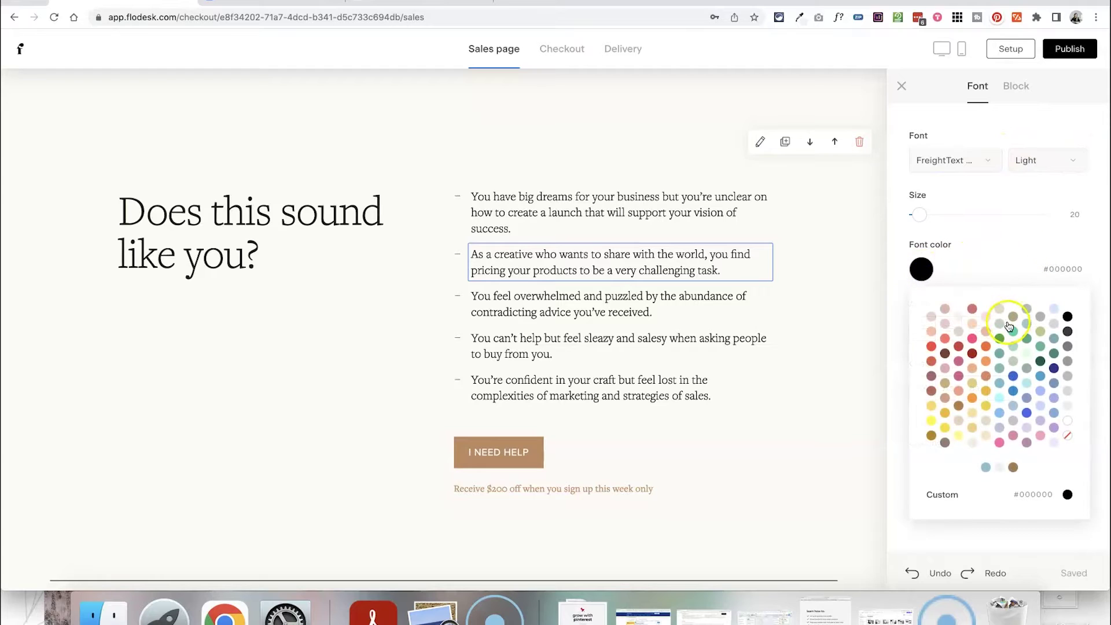
{"action": "left_click", "coordinate": [1015, 202]}
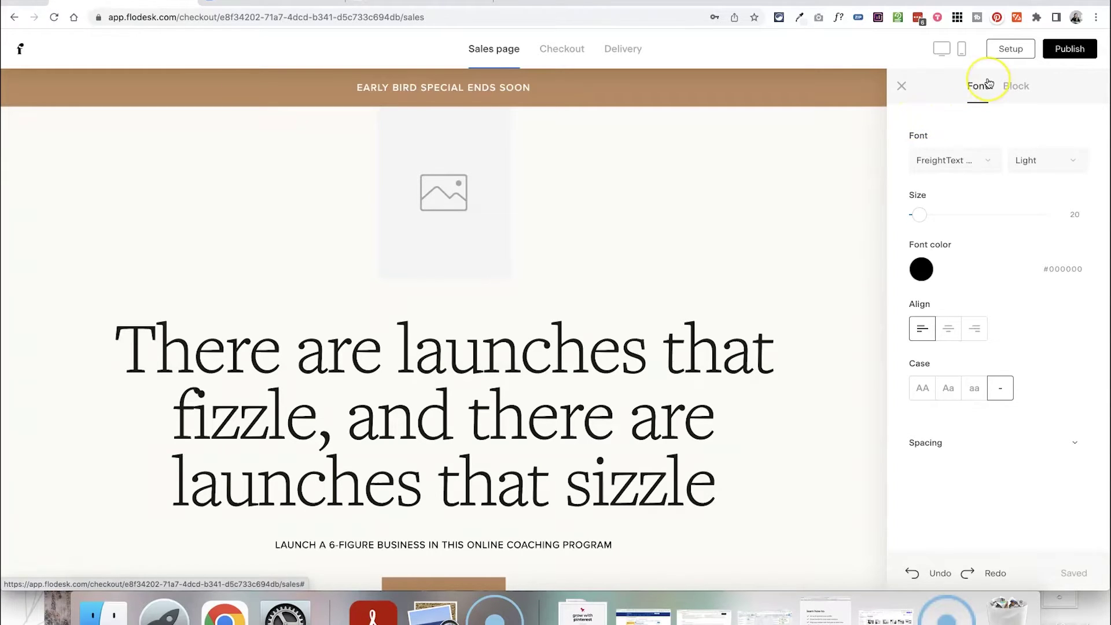
Open the checkout setup and set the product price to £99.
{"action": "left_click", "coordinate": [1011, 55]}
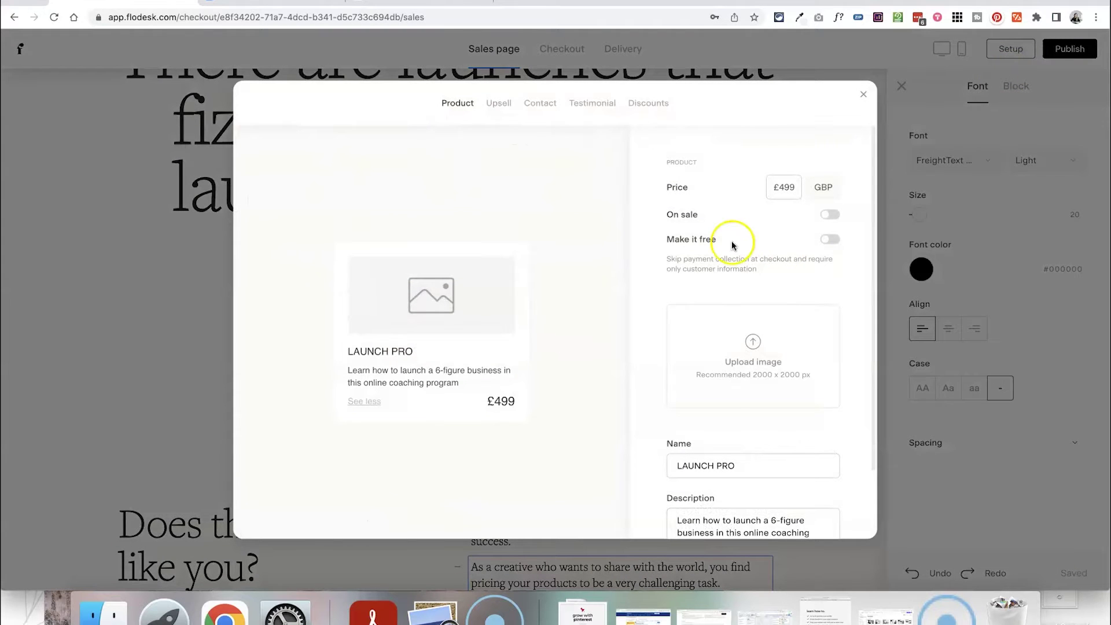
{"action": "left_click", "coordinate": [777, 186]}
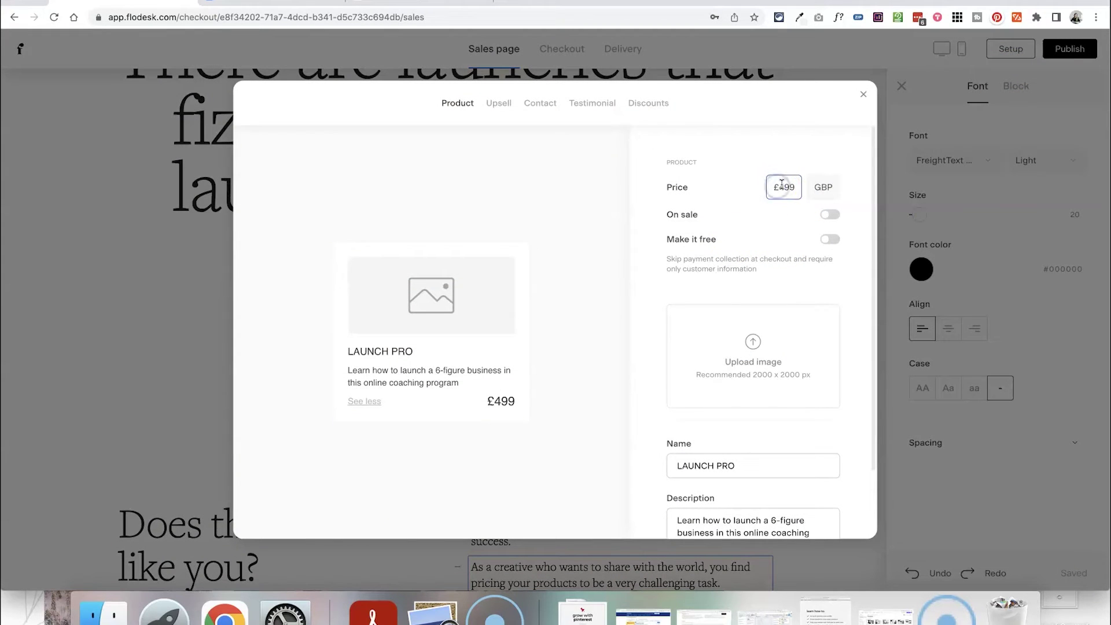
{"action": "left_click", "coordinate": [832, 188]}
{"action": "left_click", "coordinate": [783, 184]}
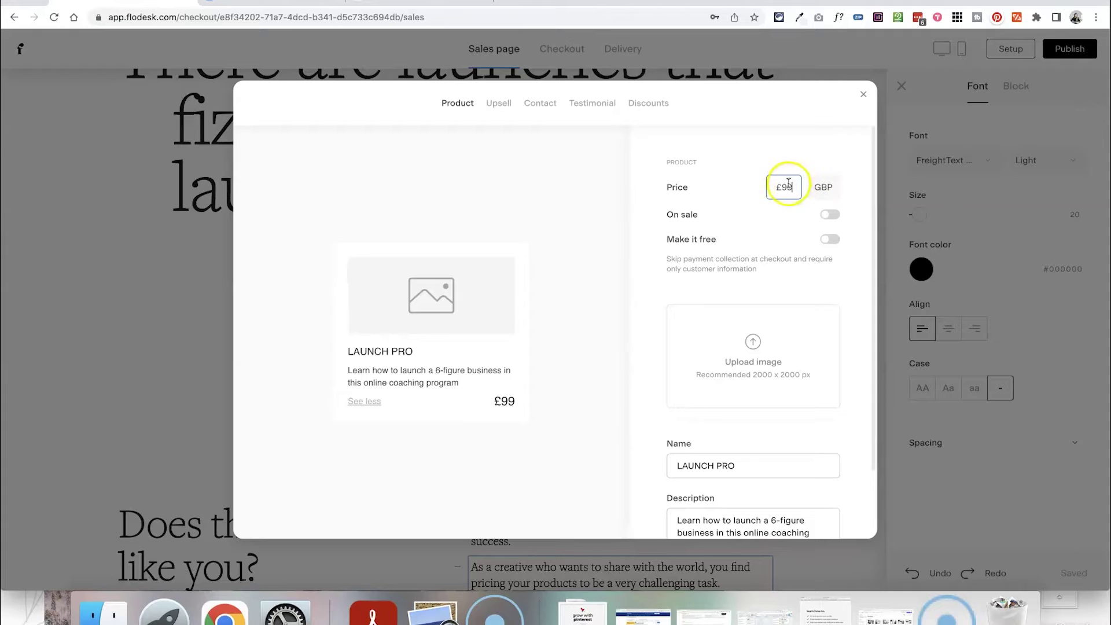
{"action": "left_click", "coordinate": [827, 245]}
Upload instagramimage-01.jpg as the product image and reposition it so the laptop fills the crop.
{"action": "scroll", "coordinate": [770, 234], "scroll_direction": "down", "scroll_amount": 3}
{"action": "left_click", "coordinate": [753, 279]}
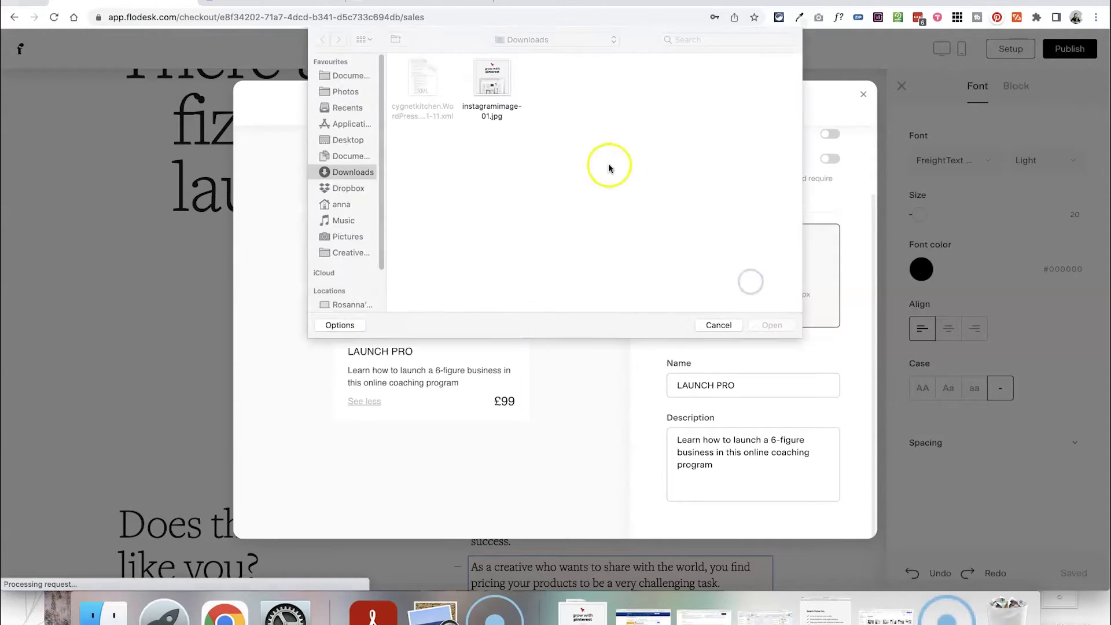
{"action": "left_click", "coordinate": [496, 103]}
{"action": "left_click", "coordinate": [779, 322]}
{"action": "left_click", "coordinate": [793, 268]}
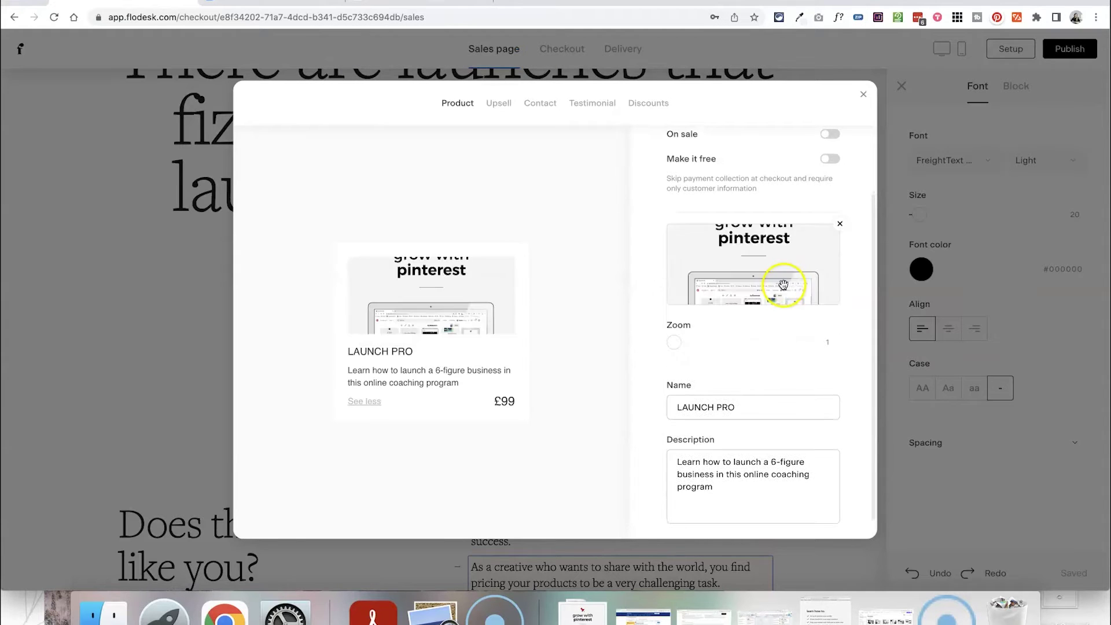
{"action": "left_click", "coordinate": [670, 381]}
Name the product "Pinterest workshop" and set its description to "Learn how to use Pinterest to grow your business.".
{"action": "left_click", "coordinate": [733, 394]}
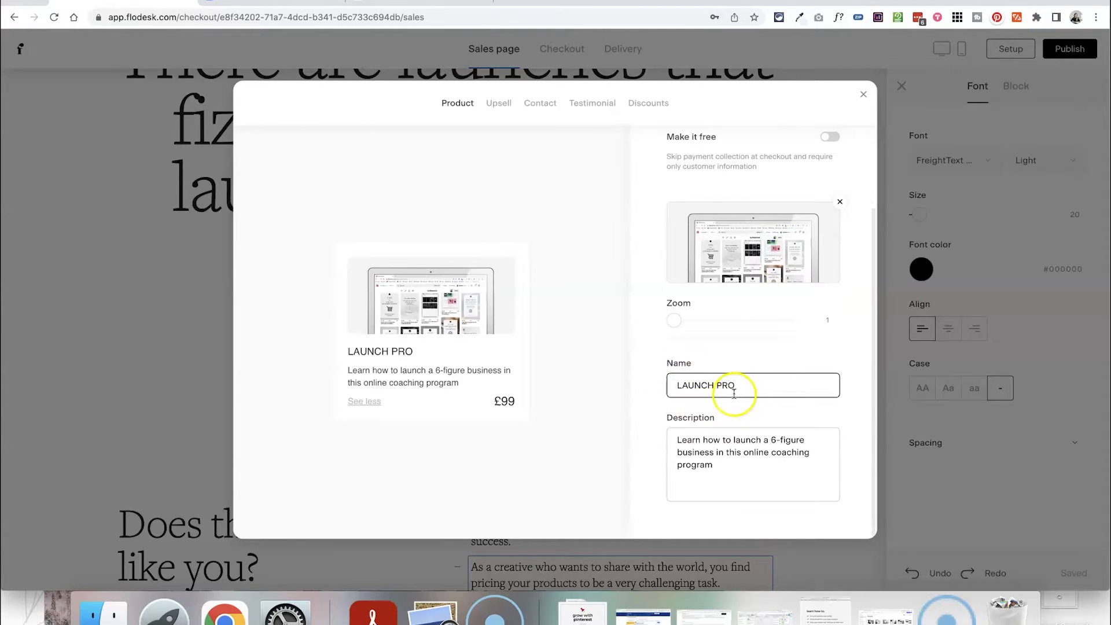
{"action": "triple_click", "coordinate": [712, 381]}
{"action": "type", "text": "Pinterest workshop"}
{"action": "triple_click", "coordinate": [751, 454]}
{"action": "type", "text": "Learn how to use Pinterest to grow your business."}
{"action": "scroll", "coordinate": [814, 280], "scroll_direction": "up", "scroll_amount": 3}
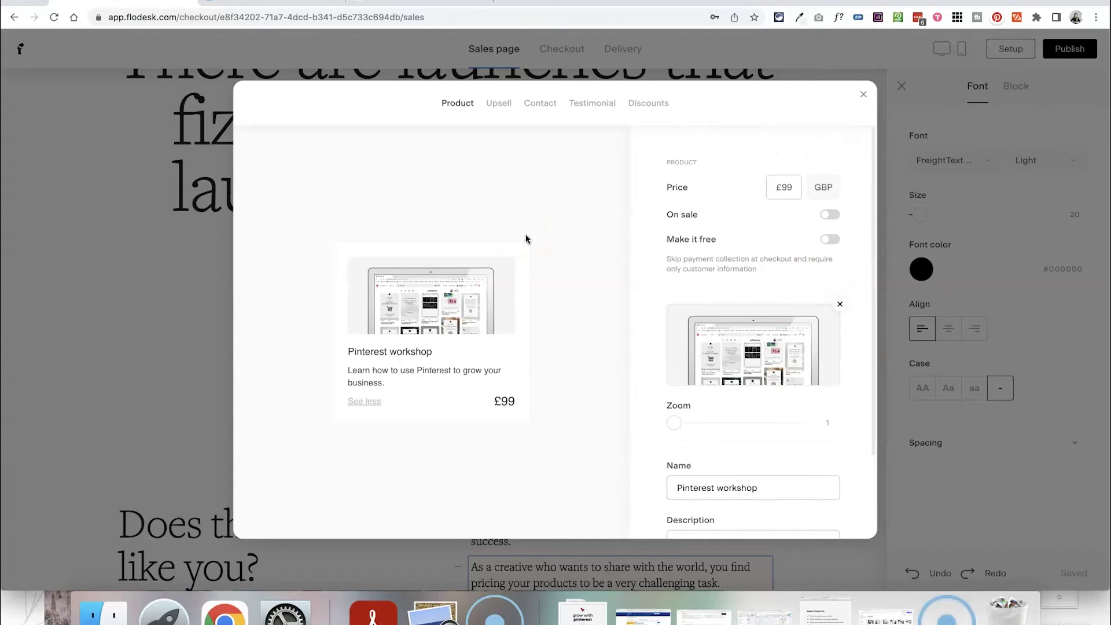
Examine the upsell's price, image, text and background colour settings.
{"action": "left_click", "coordinate": [498, 107]}
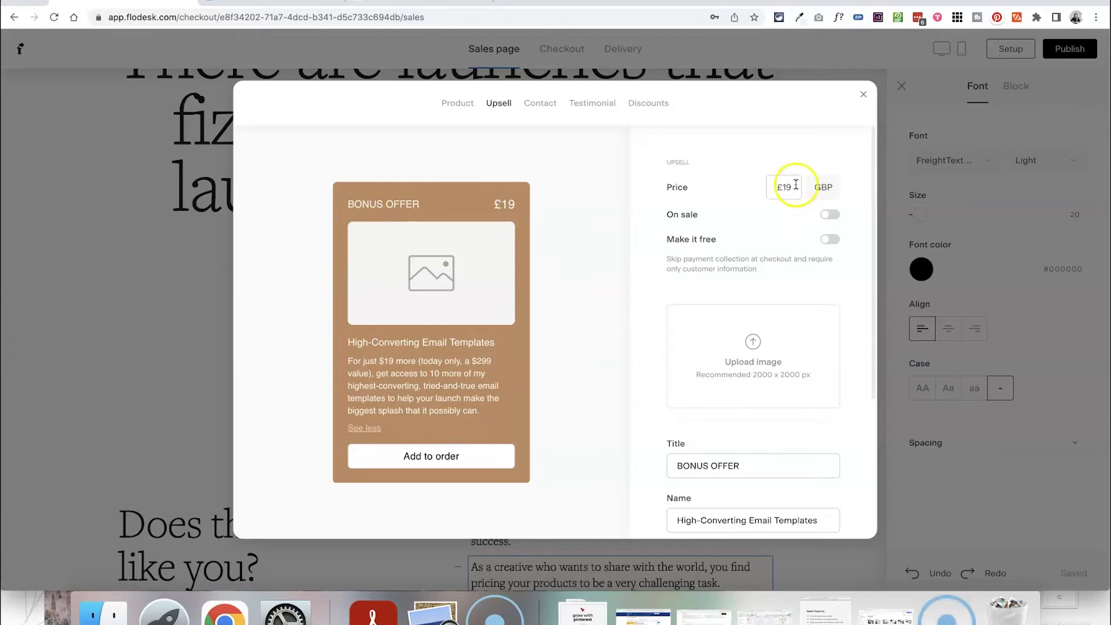
{"action": "scroll", "coordinate": [745, 273], "scroll_direction": "down", "scroll_amount": 3}
{"action": "scroll", "coordinate": [783, 356], "scroll_direction": "down", "scroll_amount": 3}
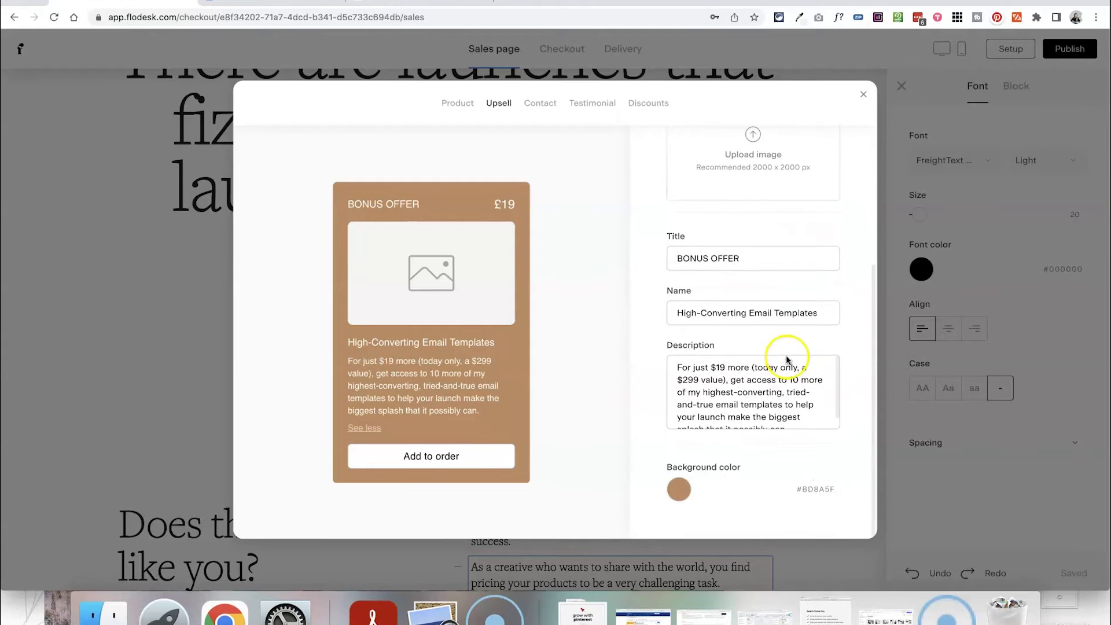
{"action": "scroll", "coordinate": [789, 237], "scroll_direction": "up", "scroll_amount": 5}
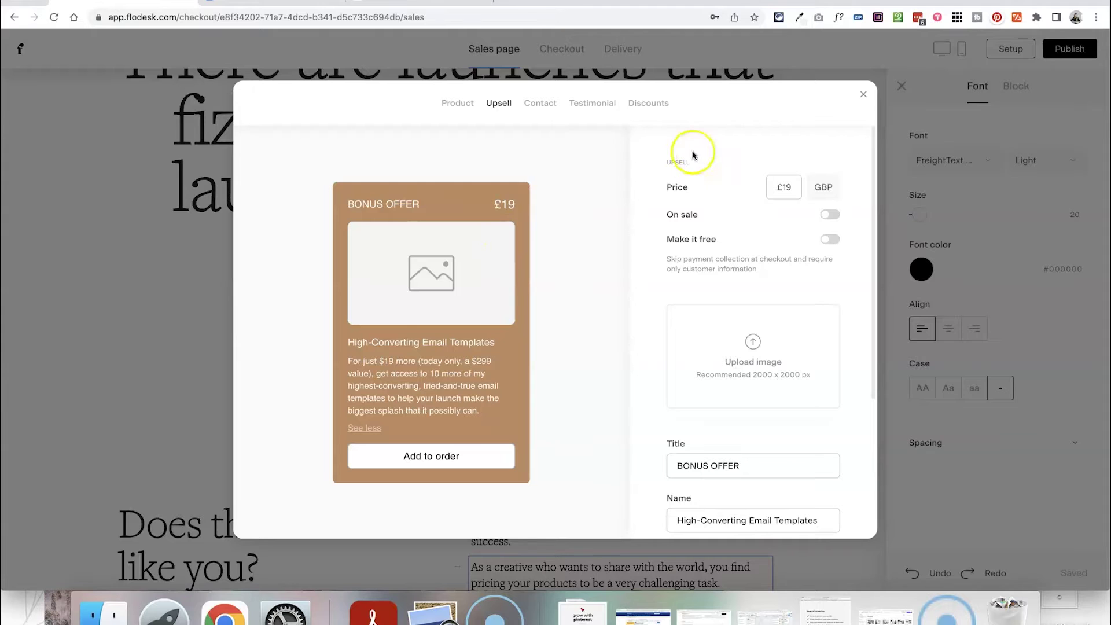
In the contact settings, assign customers who purchase the product to the Pinterest Workshop segment.
{"action": "left_click", "coordinate": [542, 105]}
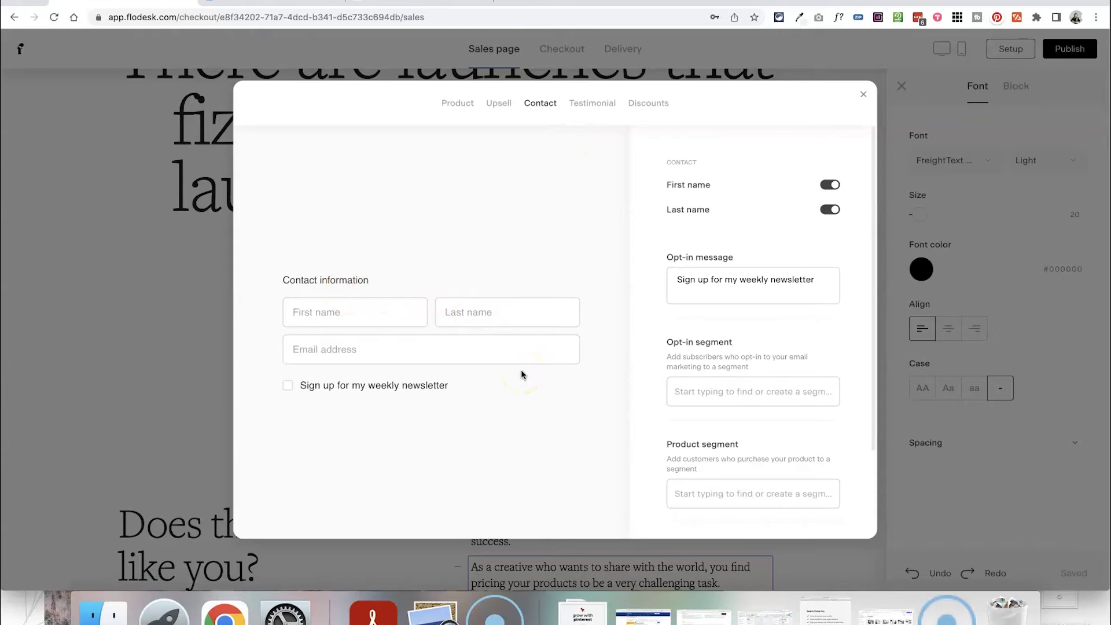
{"action": "scroll", "coordinate": [832, 226], "scroll_direction": "down", "scroll_amount": 2}
{"action": "left_click", "coordinate": [831, 228]}
{"action": "scroll", "coordinate": [637, 279], "scroll_direction": "up", "scroll_amount": 2}
{"action": "scroll", "coordinate": [771, 362], "scroll_direction": "down", "scroll_amount": 4}
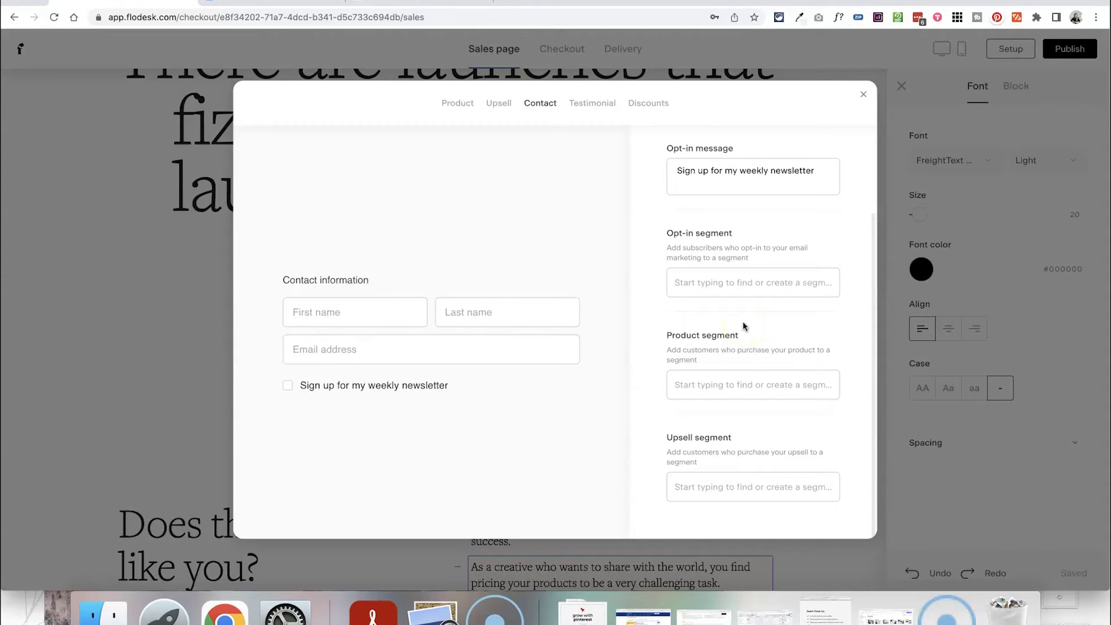
{"action": "left_click", "coordinate": [708, 379]}
{"action": "left_click", "coordinate": [744, 433]}
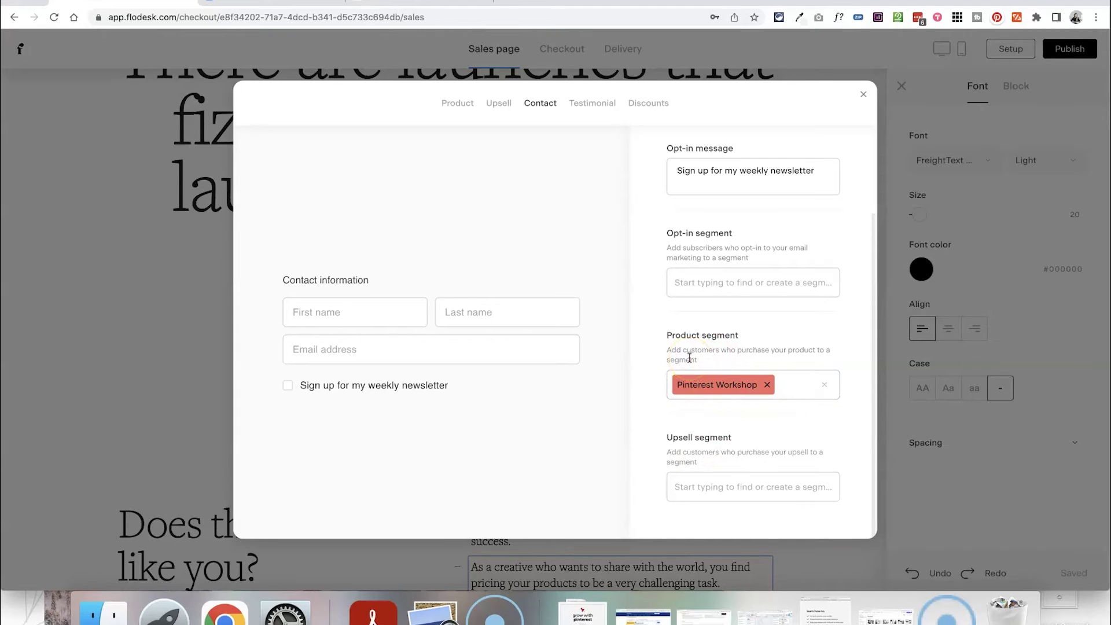
Assign subscribers who opt in to email marketing to the General Subscribers segment.
{"action": "scroll", "coordinate": [689, 357], "scroll_direction": "up", "scroll_amount": 1}
{"action": "left_click", "coordinate": [691, 305]}
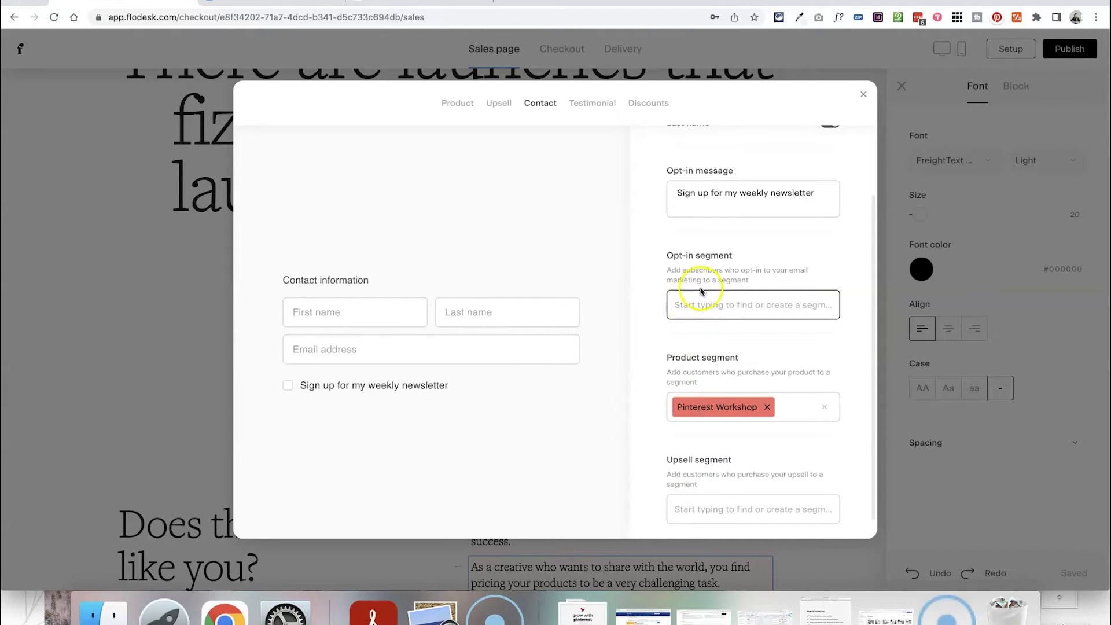
{"action": "scroll", "coordinate": [700, 291], "scroll_direction": "up", "scroll_amount": 2}
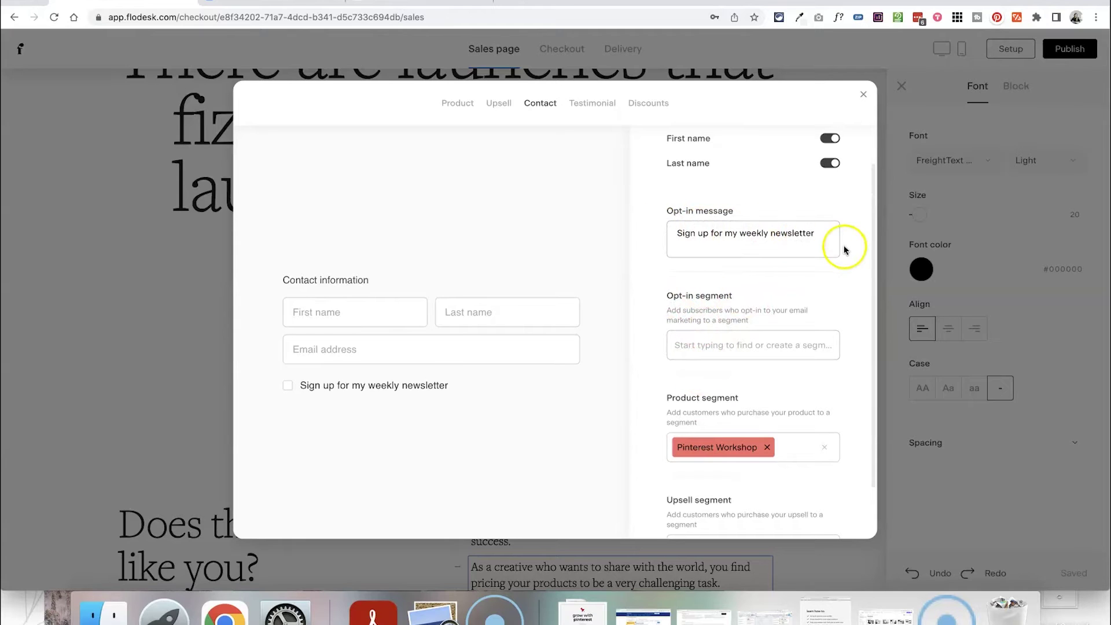
{"action": "left_click", "coordinate": [698, 345]}
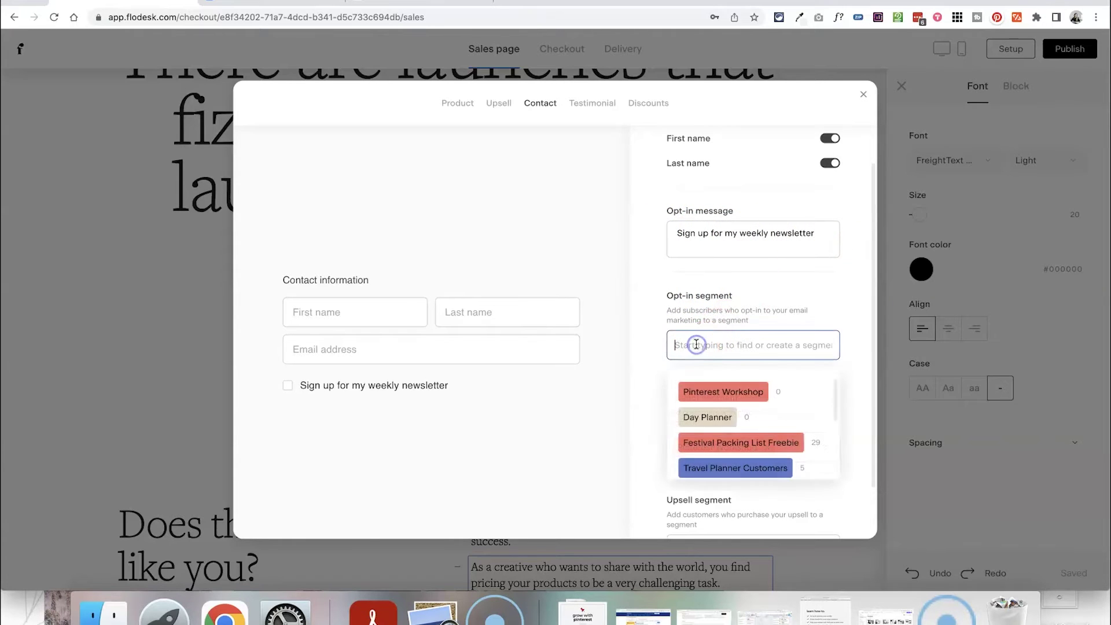
{"action": "scroll", "coordinate": [731, 433], "scroll_direction": "down", "scroll_amount": 4}
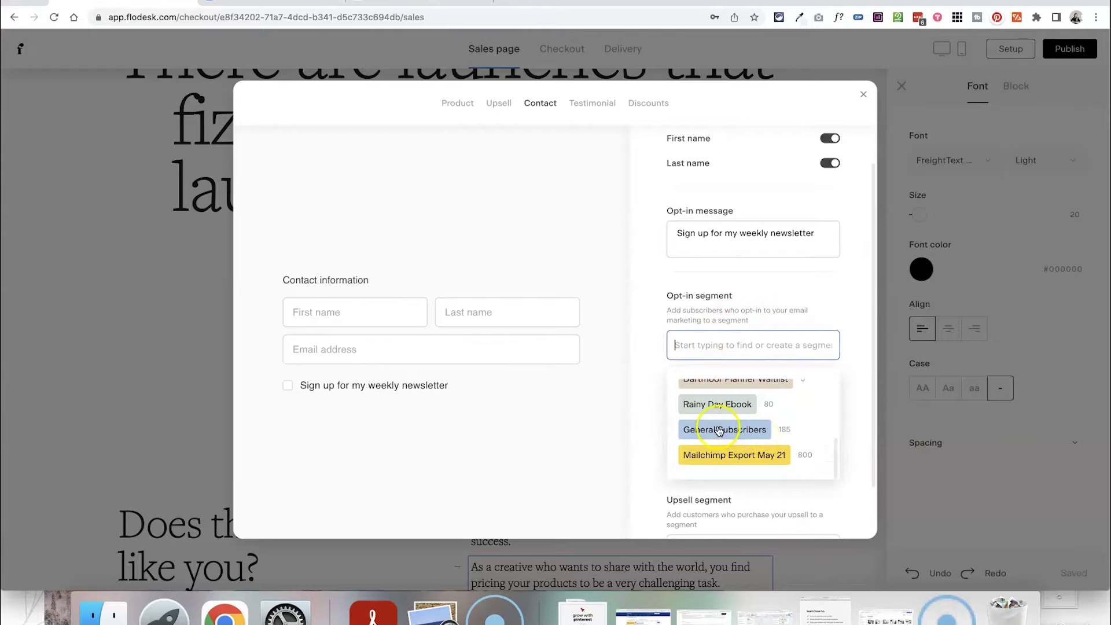
{"action": "left_click", "coordinate": [746, 431]}
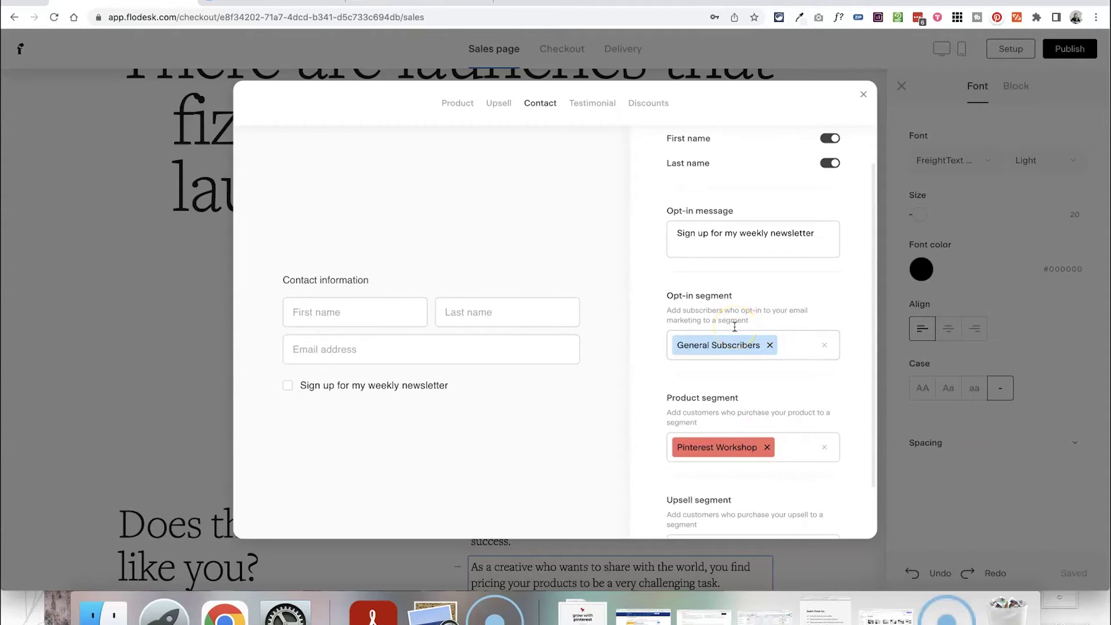
{"action": "left_click", "coordinate": [805, 405]}
Review the upsell segment, testimonial and discount code settings, and close the checkout setup.
{"action": "scroll", "coordinate": [805, 405], "scroll_direction": "down", "scroll_amount": 2}
{"action": "left_click", "coordinate": [778, 475]}
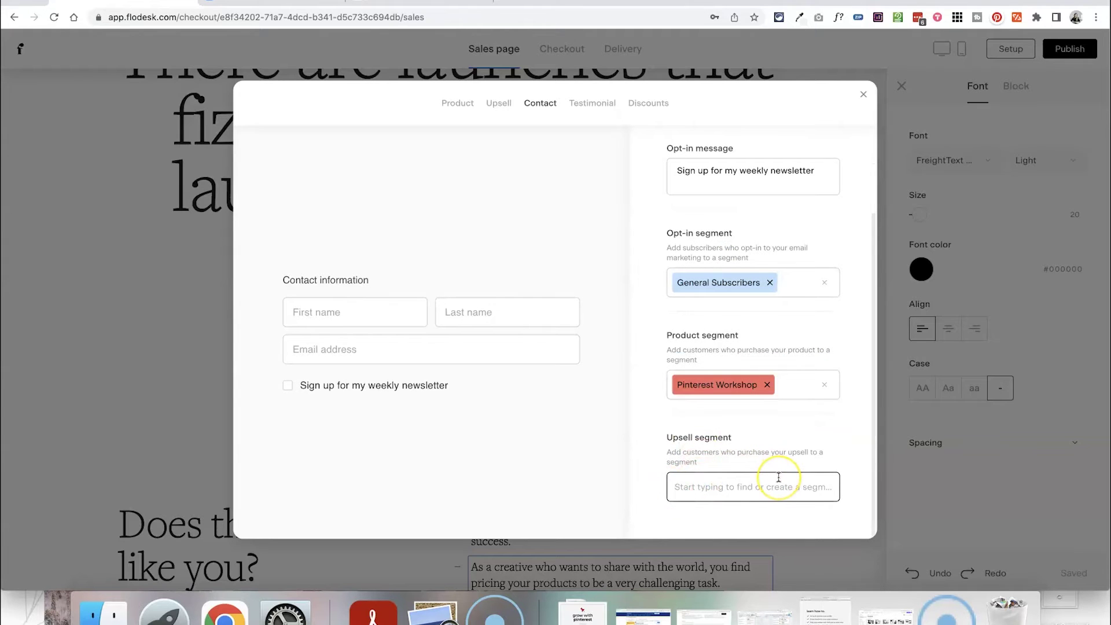
{"action": "left_click", "coordinate": [699, 154]}
{"action": "left_click", "coordinate": [599, 103]}
{"action": "left_click", "coordinate": [330, 405]}
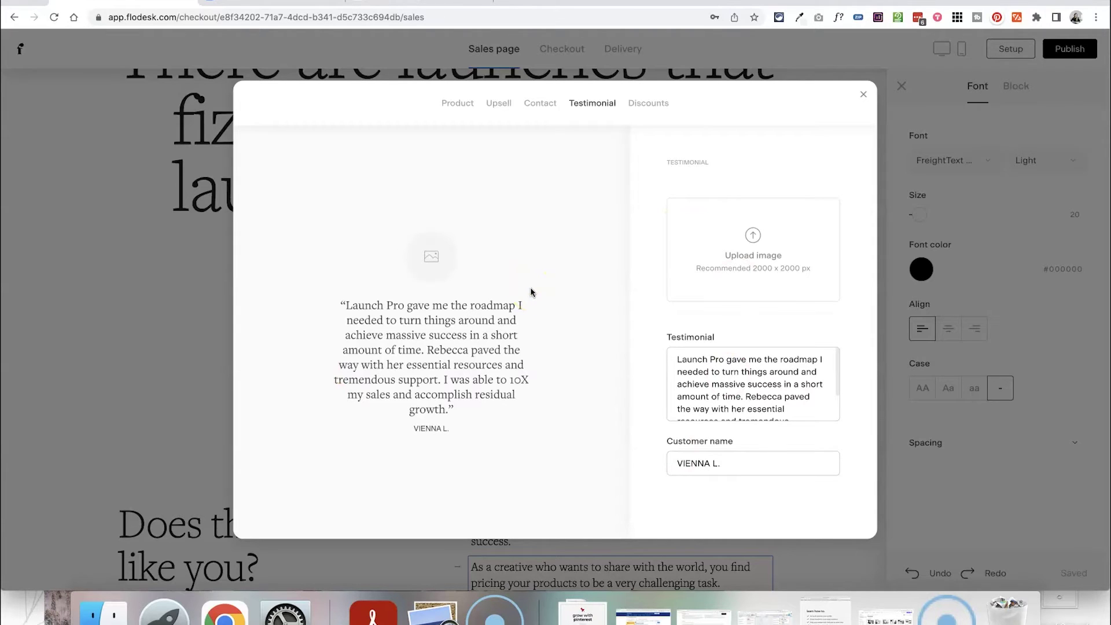
{"action": "left_click", "coordinate": [648, 103]}
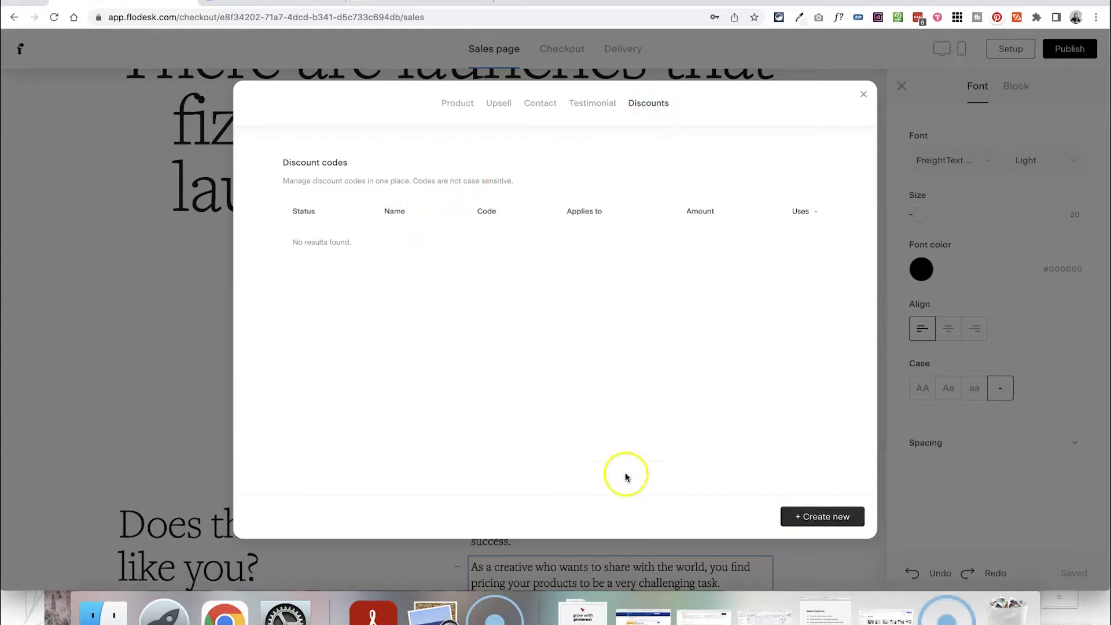
{"action": "left_click", "coordinate": [863, 94]}
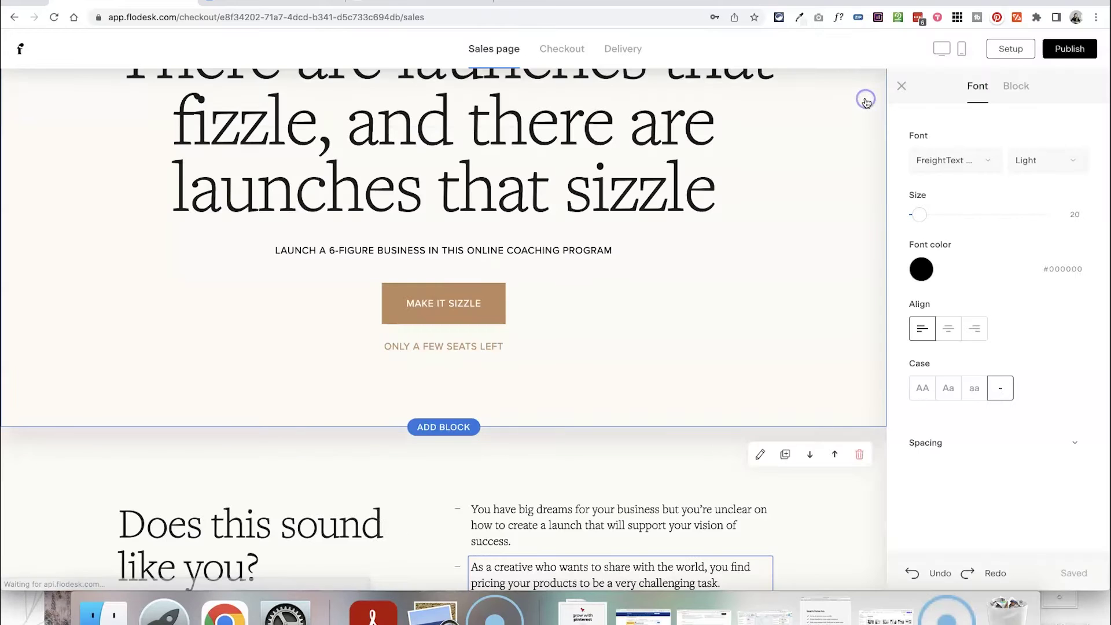
Look over the sales page's header section and the block beneath it.
{"action": "scroll", "coordinate": [602, 169], "scroll_direction": "up", "scroll_amount": 5}
{"action": "scroll", "coordinate": [565, 285], "scroll_direction": "down", "scroll_amount": 6}
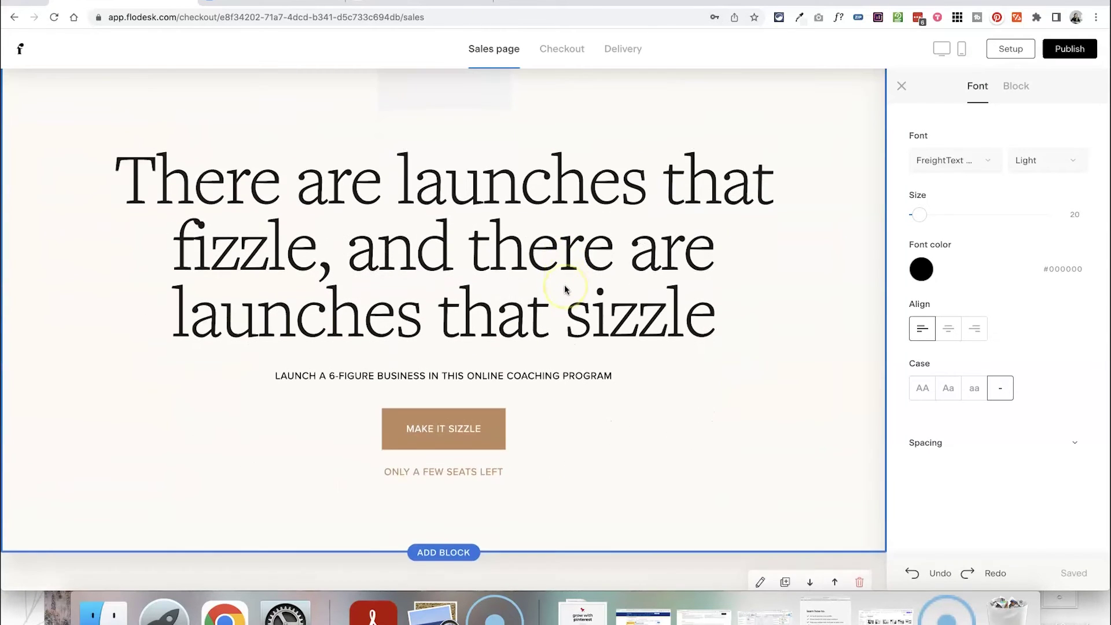
{"action": "scroll", "coordinate": [565, 286], "scroll_direction": "up", "scroll_amount": 3}
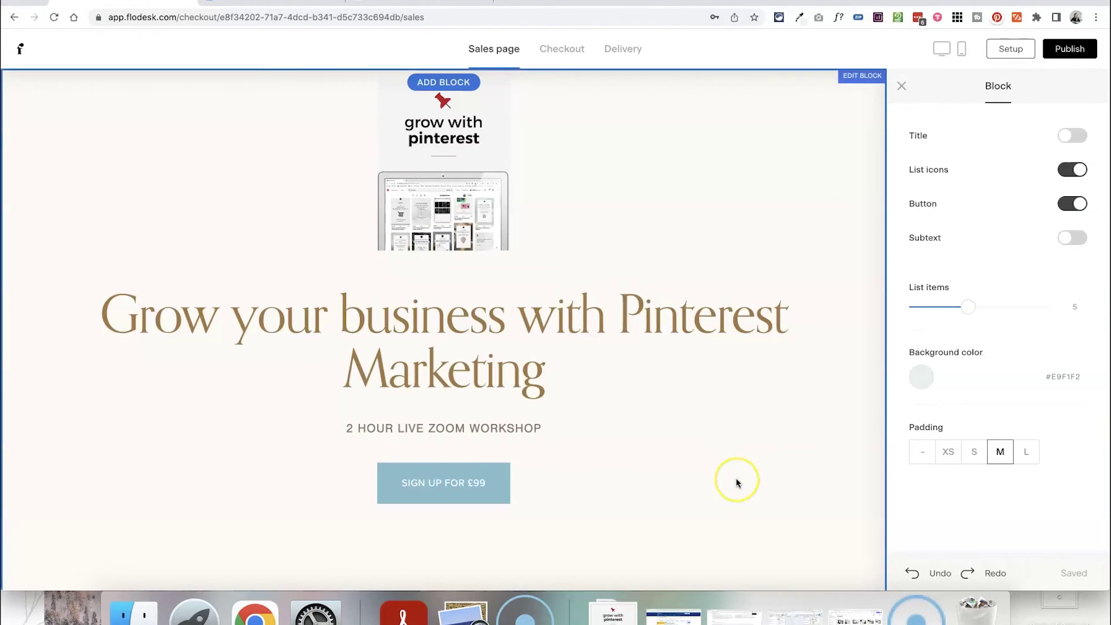
{"action": "scroll", "coordinate": [737, 482], "scroll_direction": "down", "scroll_amount": 6}
{"action": "scroll", "coordinate": [737, 482], "scroll_direction": "up", "scroll_amount": 6}
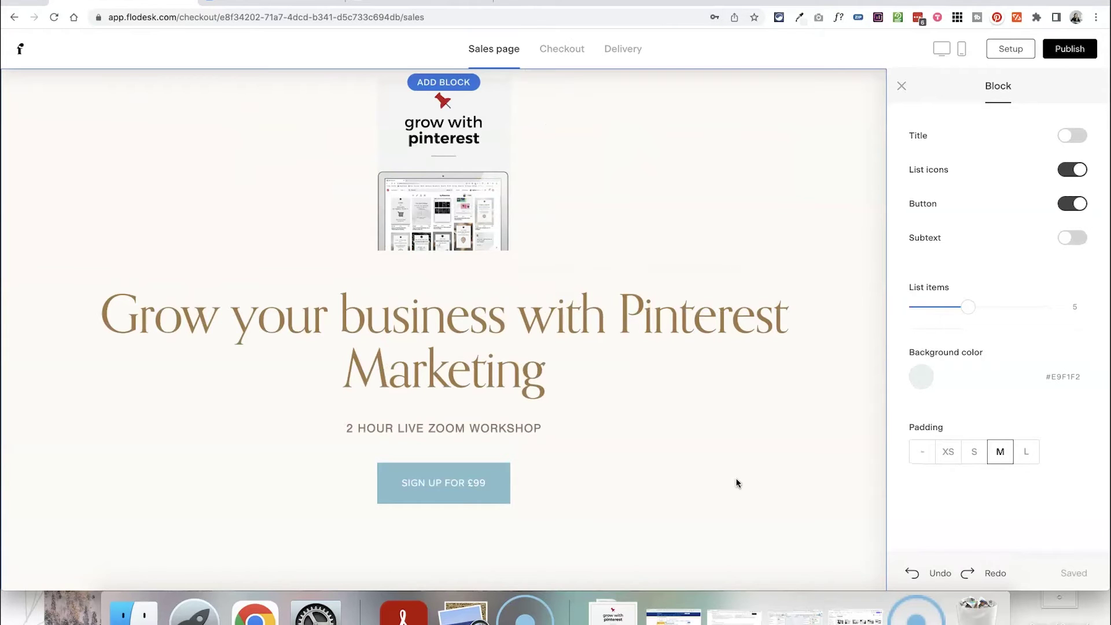
{"action": "scroll", "coordinate": [737, 483], "scroll_direction": "down", "scroll_amount": 6}
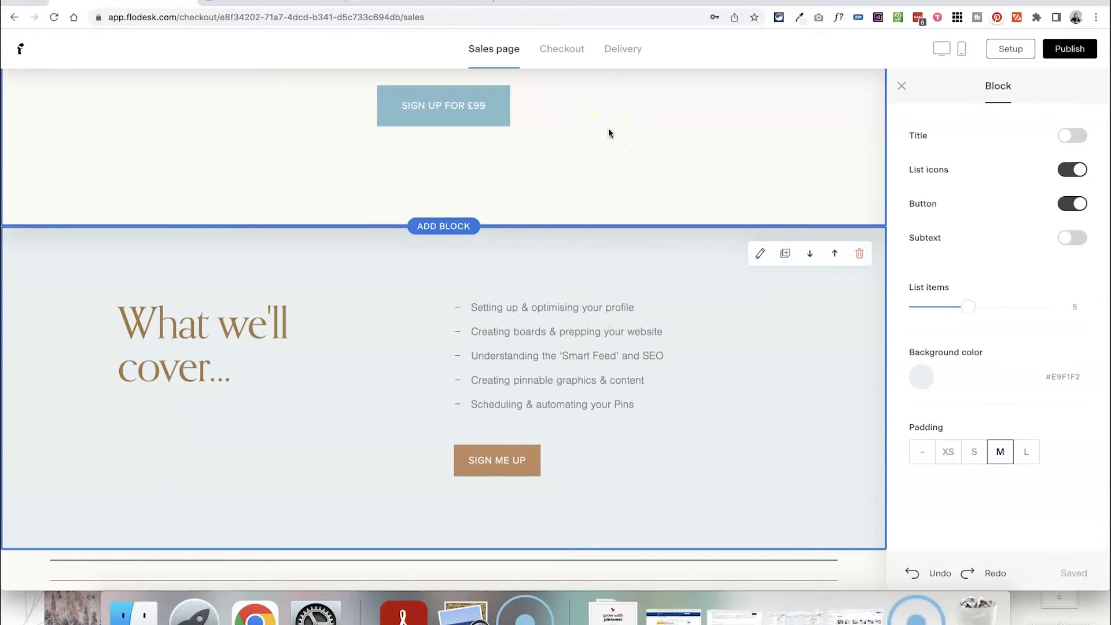
{"action": "scroll", "coordinate": [608, 133], "scroll_direction": "up", "scroll_amount": 6}
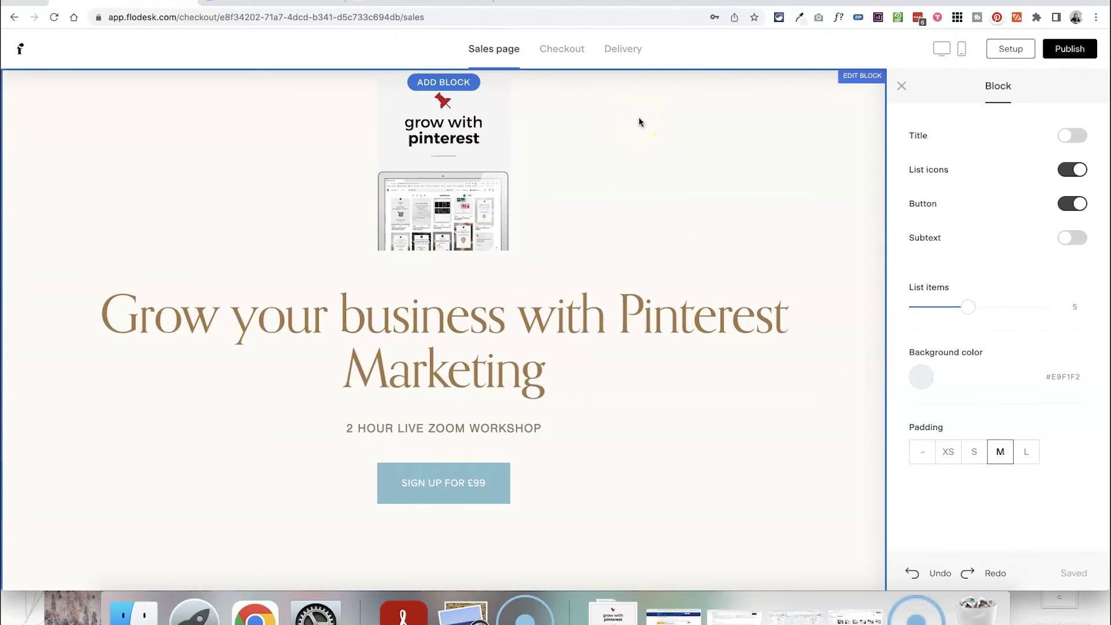
Switch to the Checkout page, dismiss its welcome message and open the page's element settings.
{"action": "left_click", "coordinate": [562, 56]}
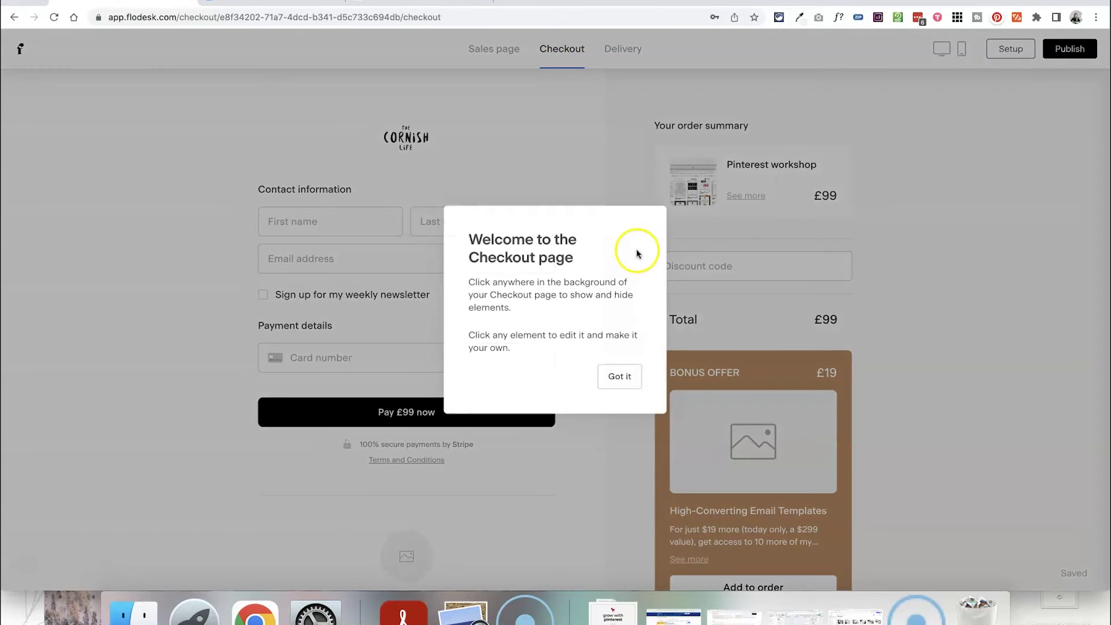
{"action": "left_click", "coordinate": [623, 377]}
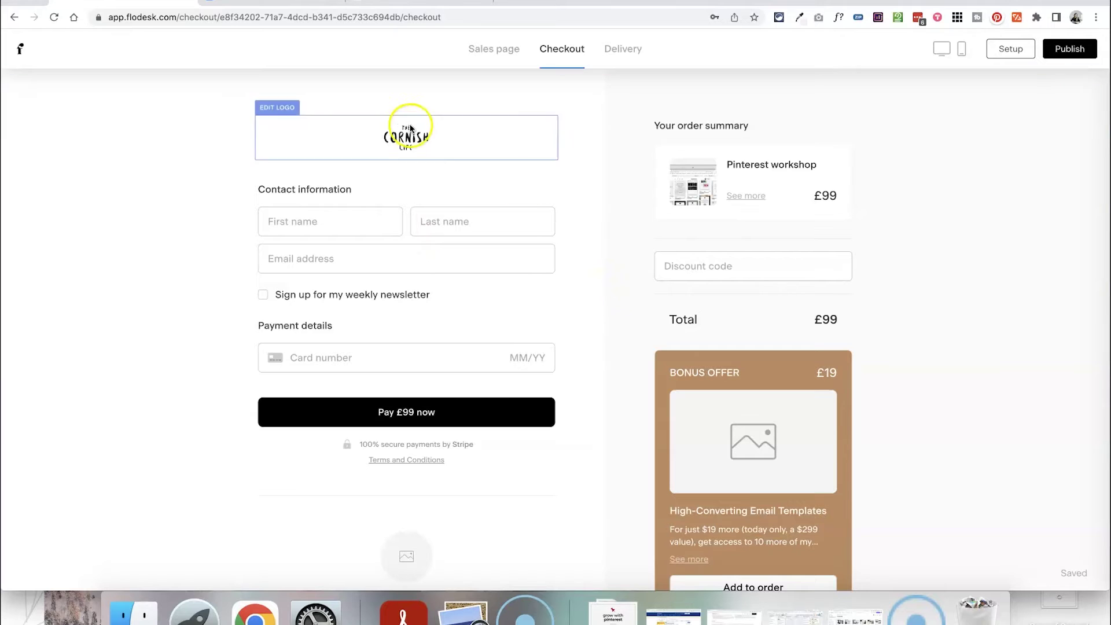
{"action": "left_click", "coordinate": [176, 151]}
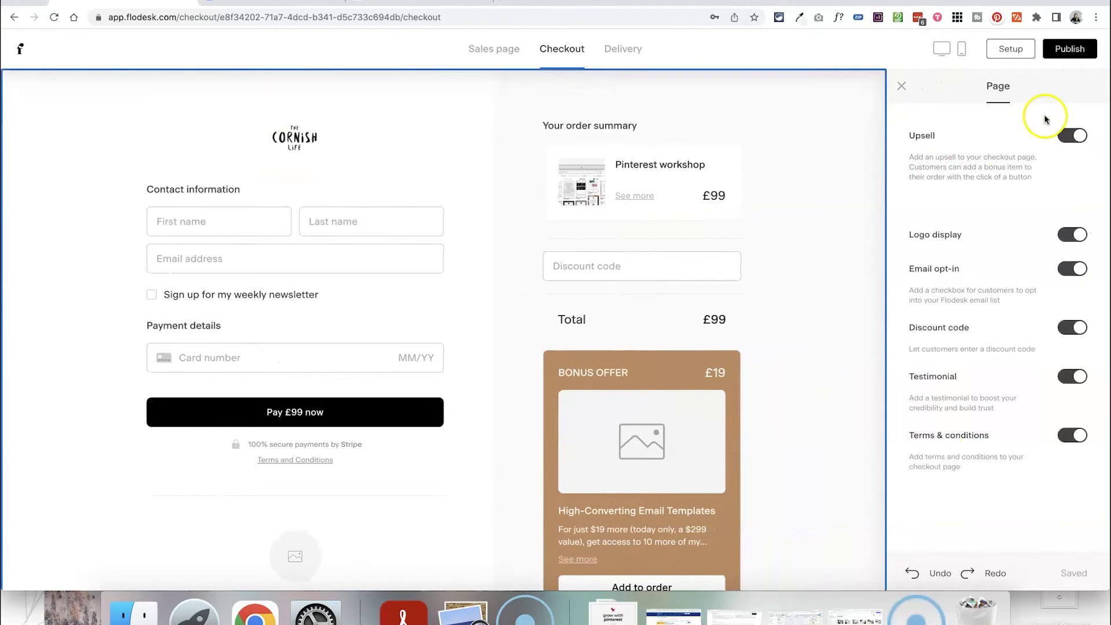
Turn off the upsell and discount code elements on the checkout page.
{"action": "scroll", "coordinate": [803, 354], "scroll_direction": "down", "scroll_amount": 2}
{"action": "scroll", "coordinate": [803, 354], "scroll_direction": "up", "scroll_amount": 3}
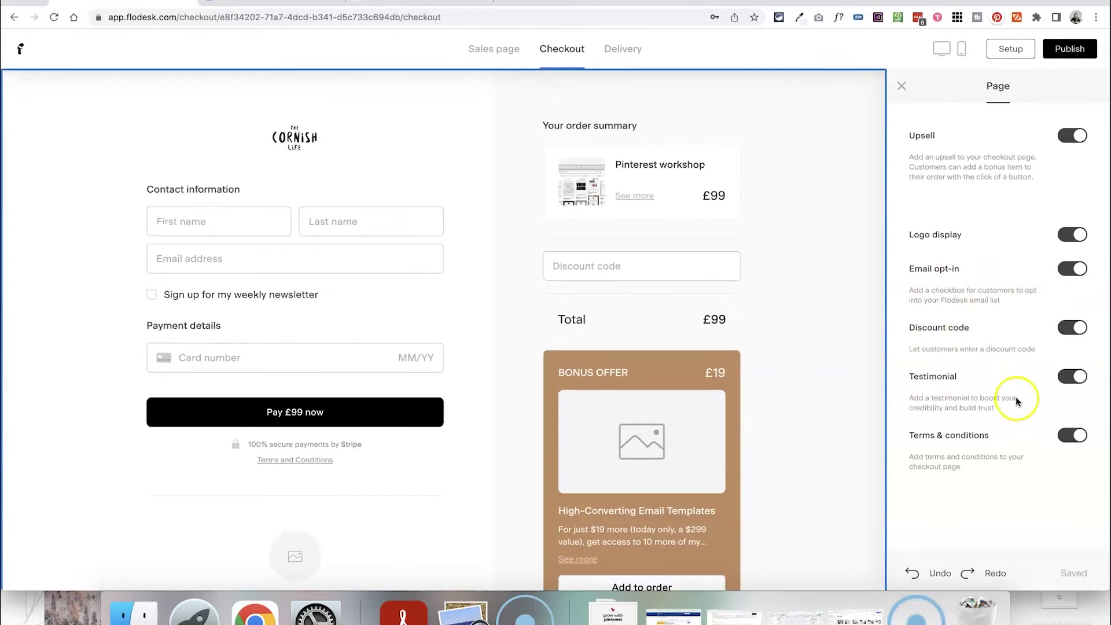
{"action": "scroll", "coordinate": [678, 453], "scroll_direction": "down", "scroll_amount": 3}
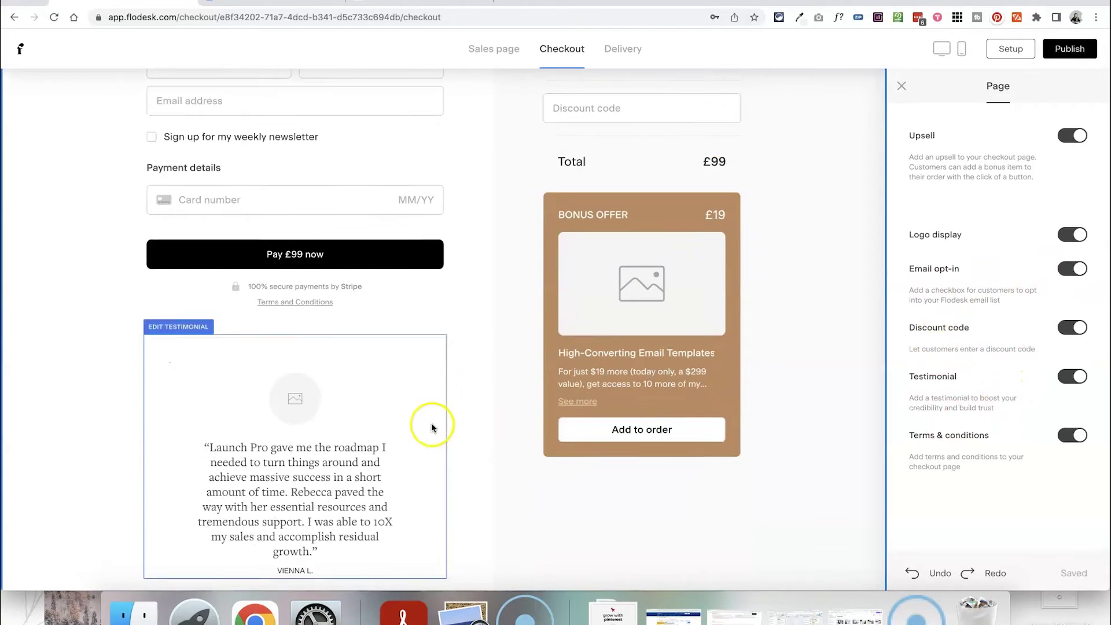
{"action": "scroll", "coordinate": [431, 428], "scroll_direction": "up", "scroll_amount": 3}
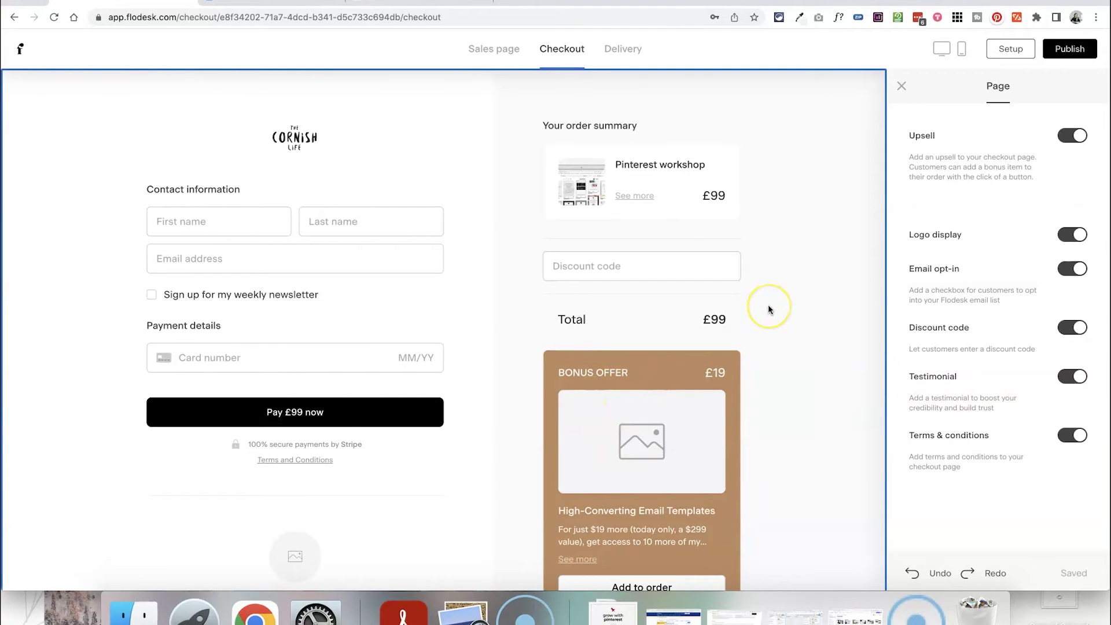
{"action": "left_click", "coordinate": [1073, 136]}
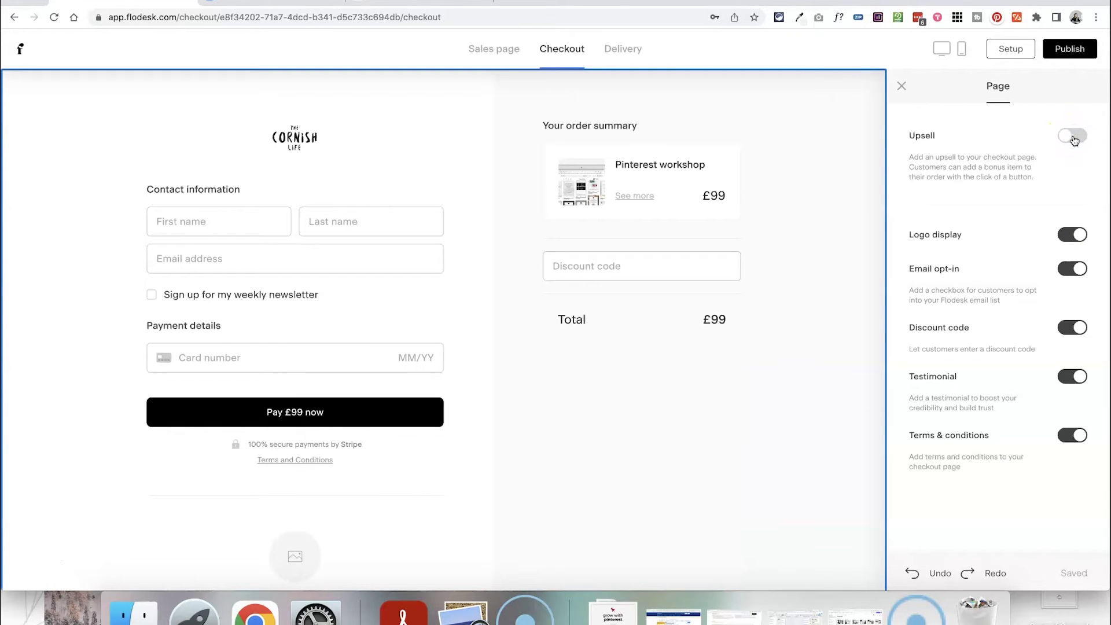
{"action": "left_click", "coordinate": [1073, 328]}
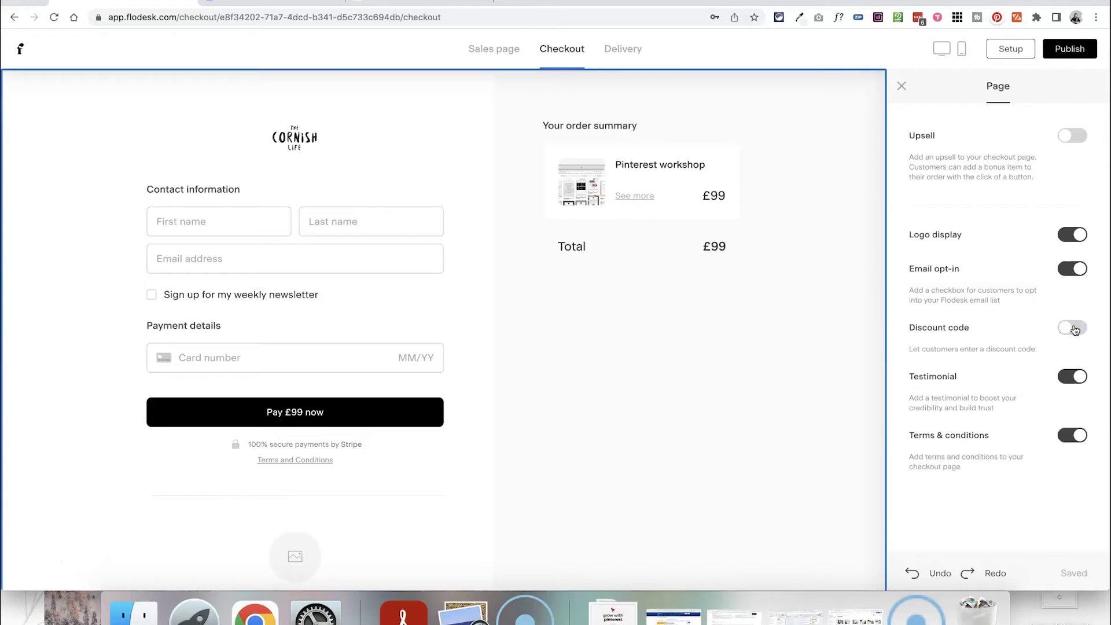
Check the testimonial block on the checkout page and turn off the Testimonial element.
{"action": "scroll", "coordinate": [503, 349], "scroll_direction": "down", "scroll_amount": 4}
{"action": "scroll", "coordinate": [540, 340], "scroll_direction": "up", "scroll_amount": 4}
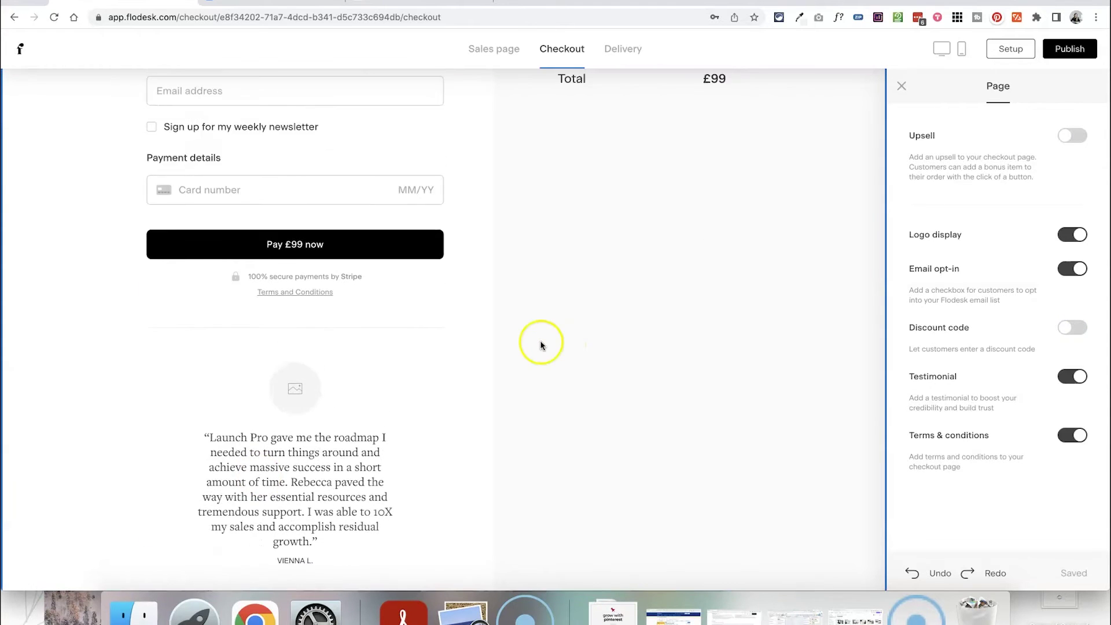
{"action": "left_click", "coordinate": [1065, 372]}
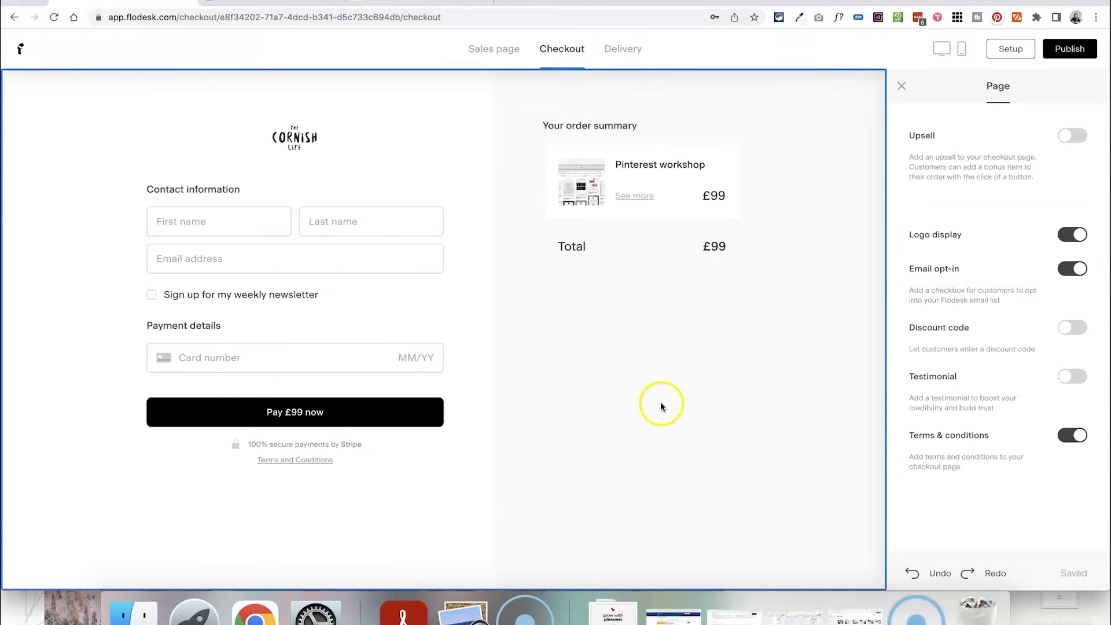
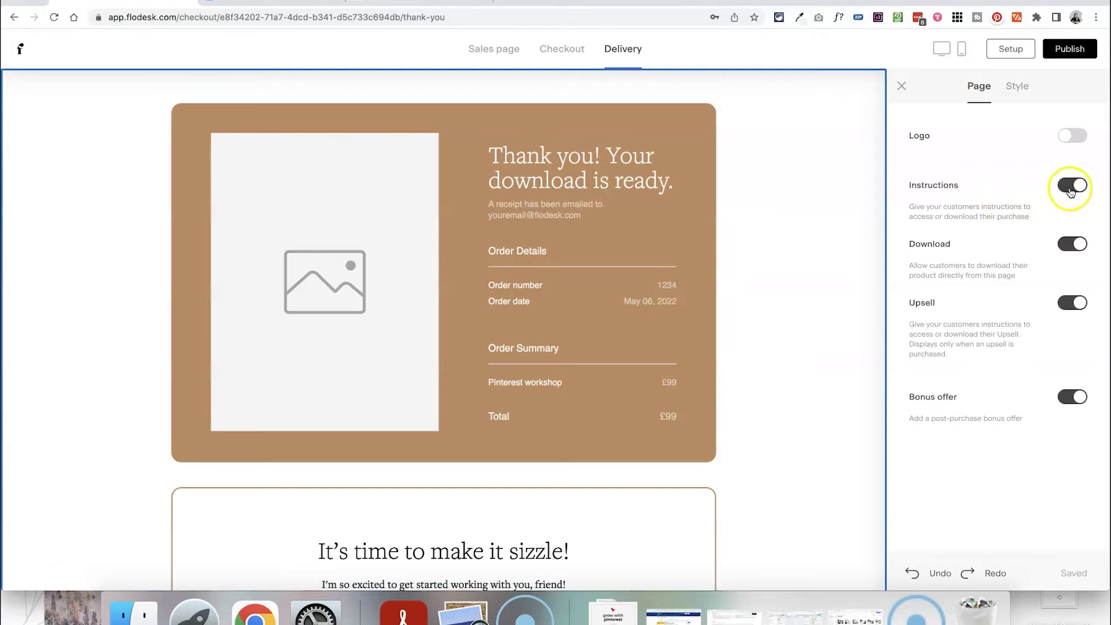
Toggle the Instructions element on the Delivery page to check the block it controls, leaving it switched on.
{"action": "left_click", "coordinate": [1070, 191]}
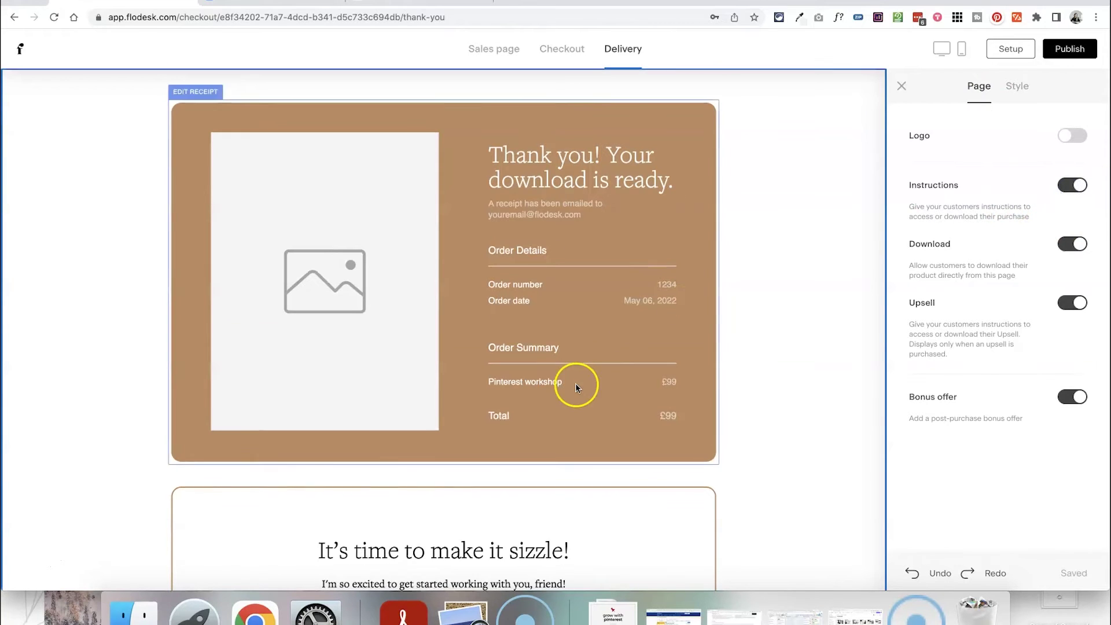
{"action": "scroll", "coordinate": [575, 381], "scroll_direction": "down", "scroll_amount": 3}
{"action": "scroll", "coordinate": [801, 365], "scroll_direction": "up", "scroll_amount": 2}
{"action": "scroll", "coordinate": [802, 369], "scroll_direction": "up", "scroll_amount": 2}
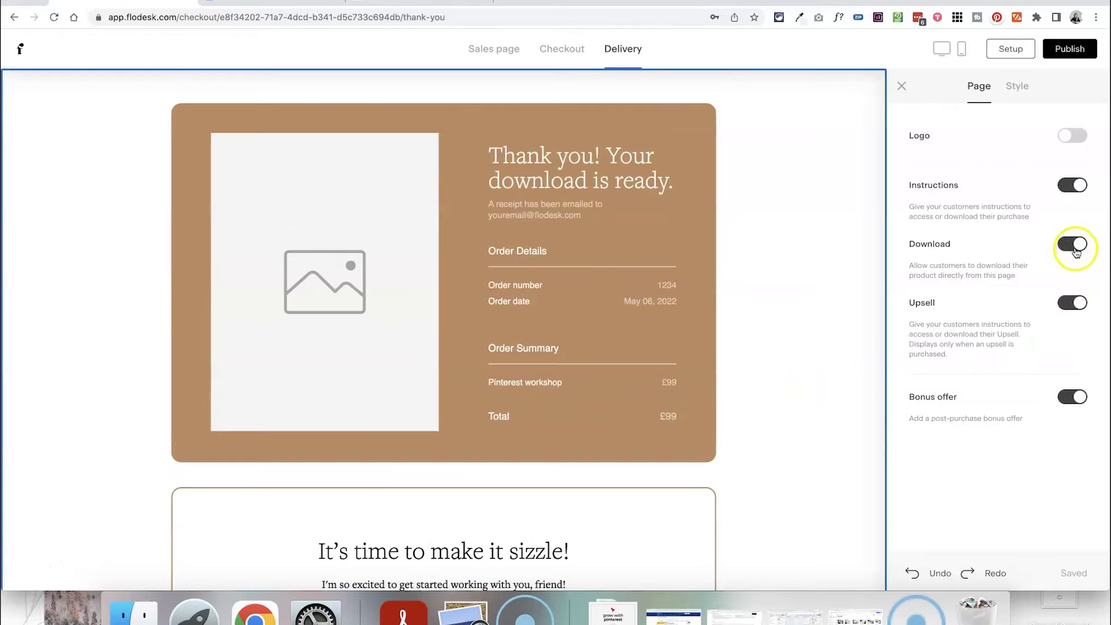
Look over the delivery page's template download block and toggle the Download element off and back on.
{"action": "scroll", "coordinate": [681, 324], "scroll_direction": "down", "scroll_amount": 2}
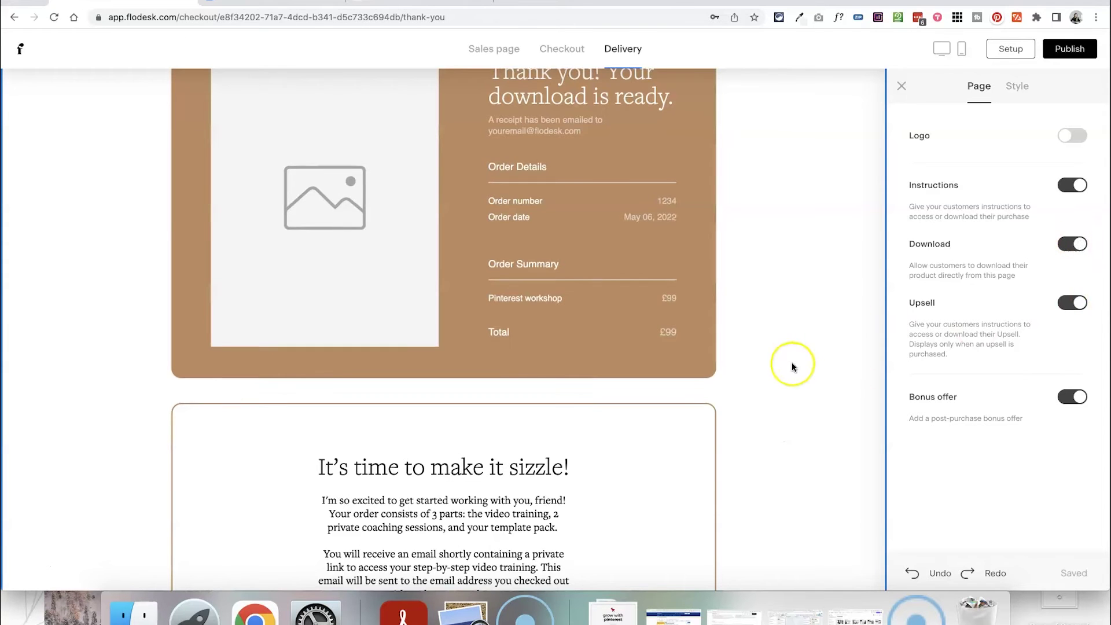
{"action": "scroll", "coordinate": [793, 366], "scroll_direction": "down", "scroll_amount": 10}
{"action": "scroll", "coordinate": [792, 366], "scroll_direction": "down", "scroll_amount": 4}
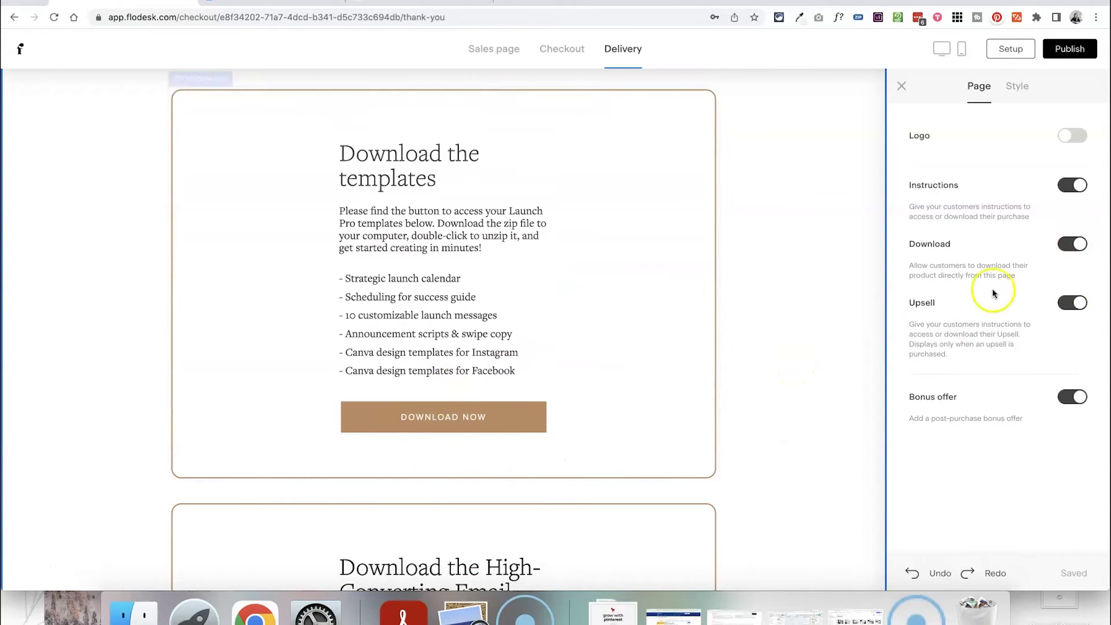
{"action": "left_click", "coordinate": [1051, 250]}
{"action": "left_click", "coordinate": [1051, 250]}
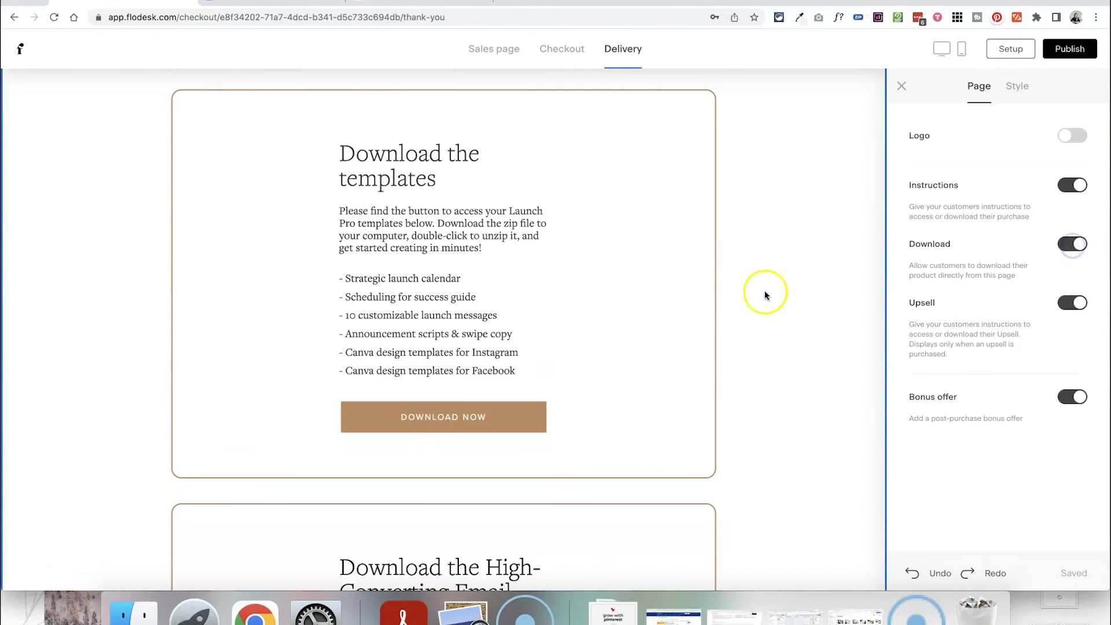
Turn off the Upsell and Bonus offer elements on the delivery page.
{"action": "scroll", "coordinate": [763, 292], "scroll_direction": "down", "scroll_amount": 4}
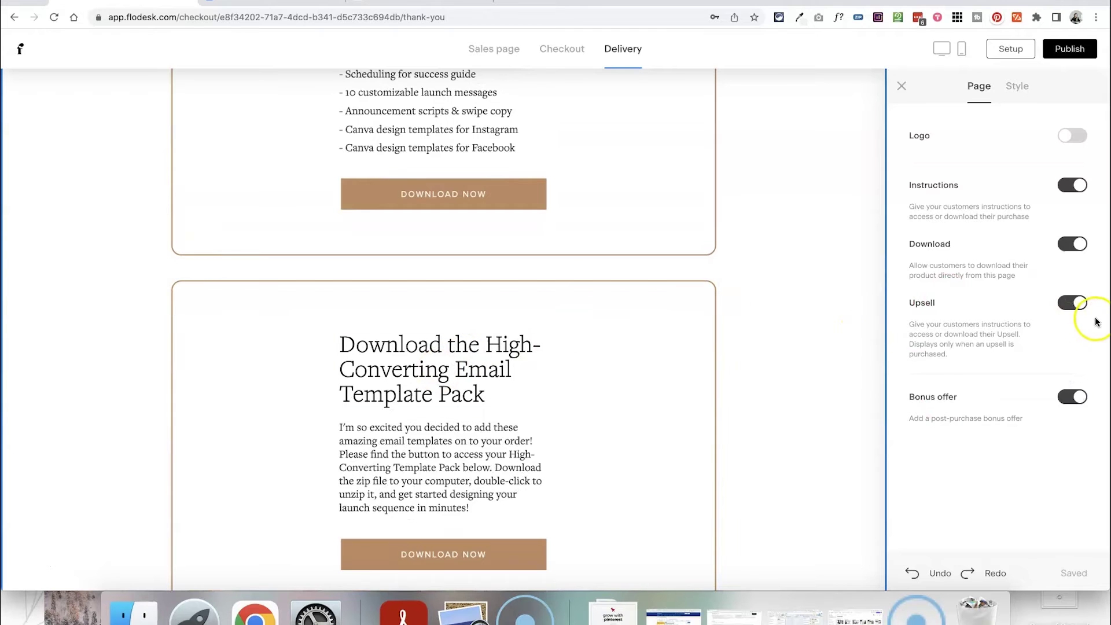
{"action": "left_click", "coordinate": [1048, 304]}
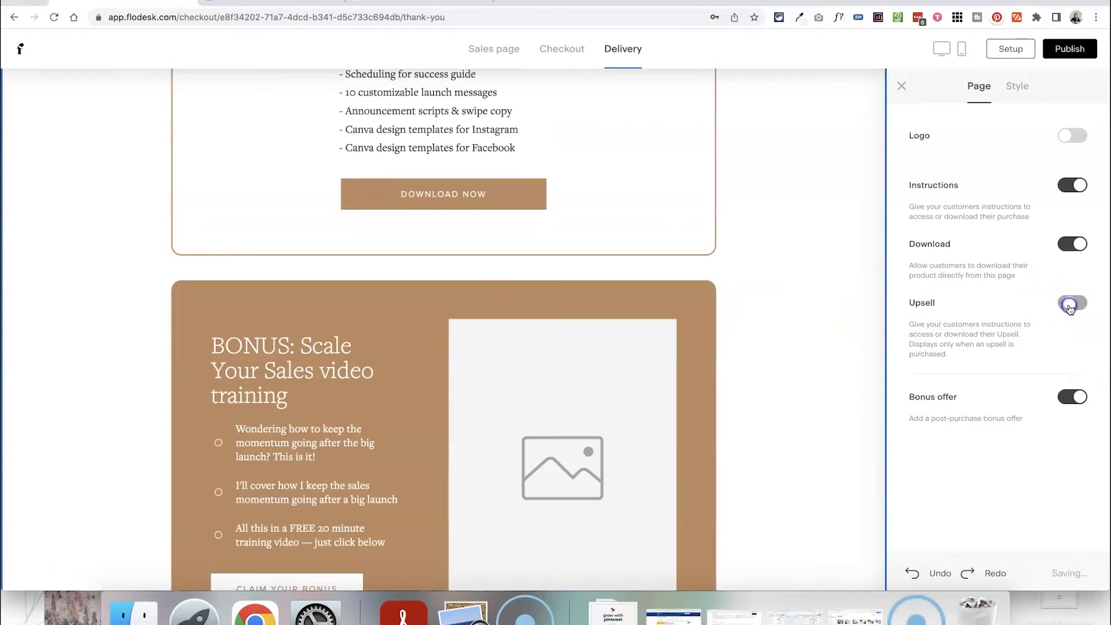
{"action": "scroll", "coordinate": [759, 327], "scroll_direction": "down", "scroll_amount": 2}
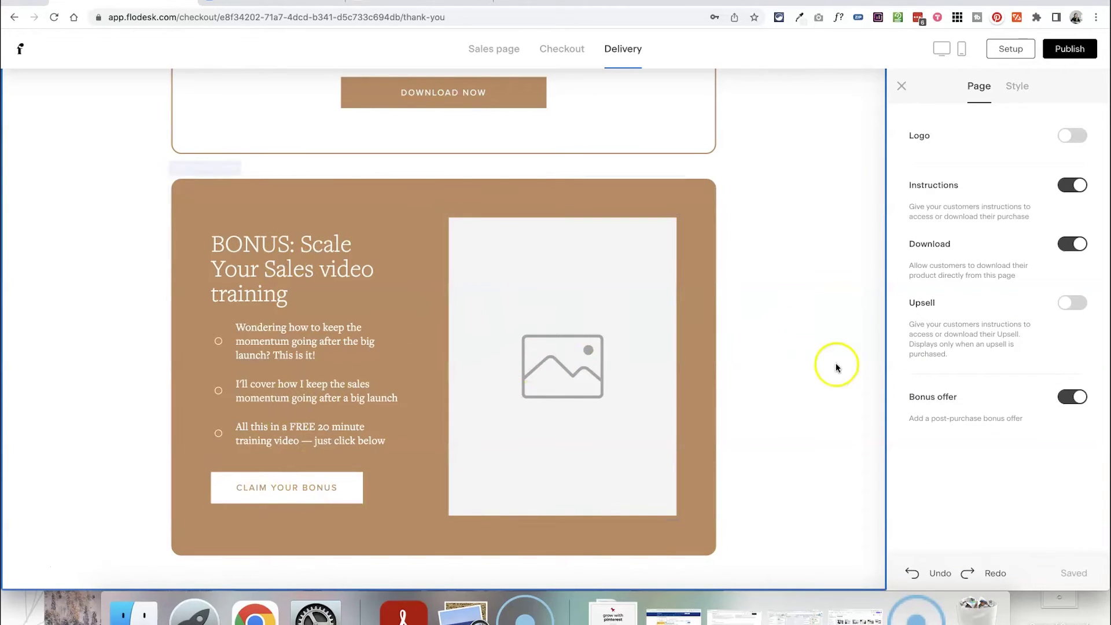
{"action": "left_click", "coordinate": [1075, 398]}
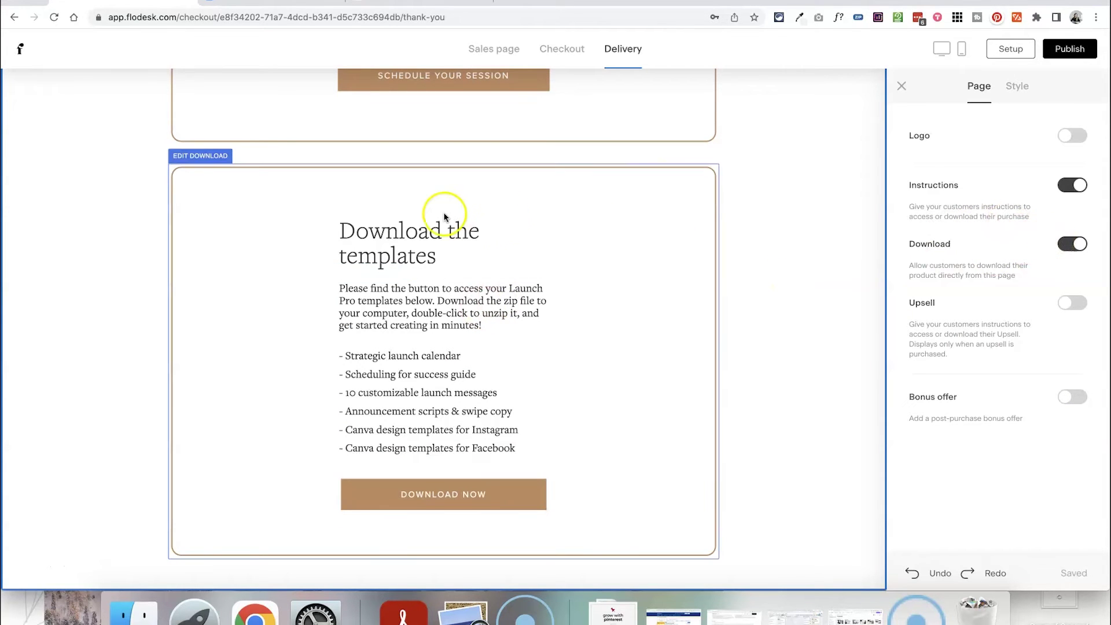
Open the file download link setting of the DOWNLOAD NOW button and examine its link field.
{"action": "left_click", "coordinate": [607, 228]}
{"action": "left_click", "coordinate": [521, 485]}
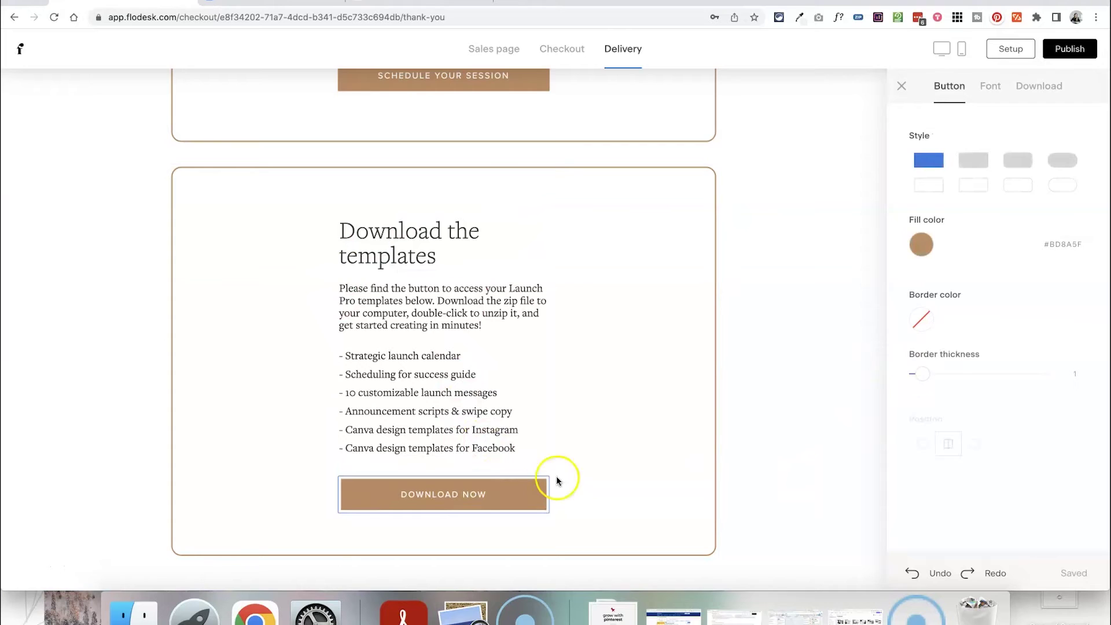
{"action": "left_click", "coordinate": [1038, 88]}
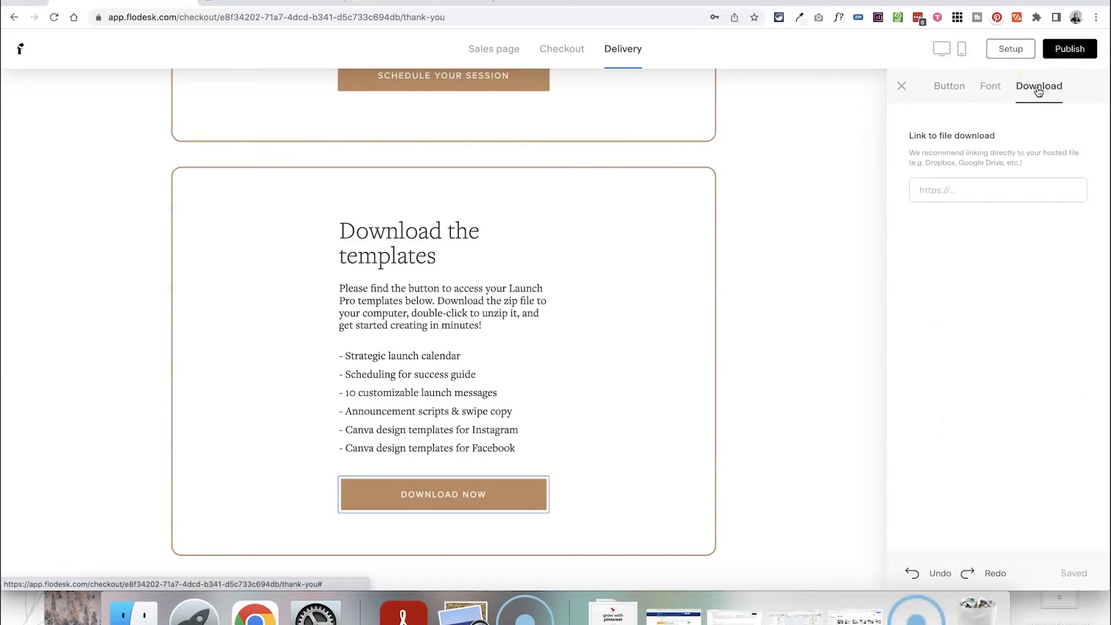
{"action": "left_click", "coordinate": [937, 197]}
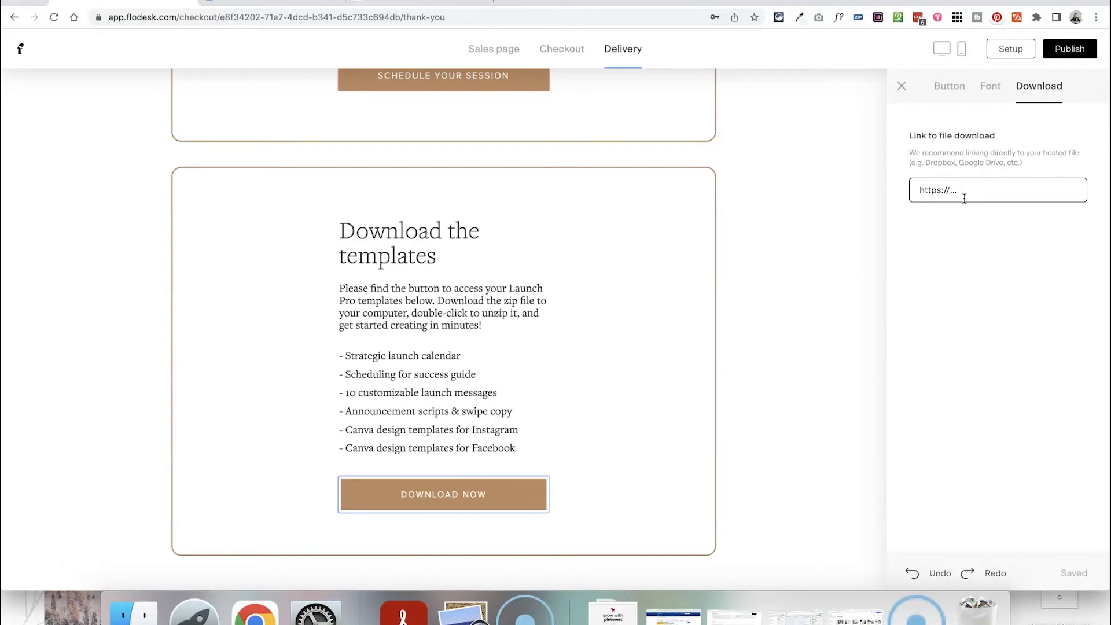
{"action": "left_click", "coordinate": [920, 184]}
{"action": "left_click", "coordinate": [990, 191]}
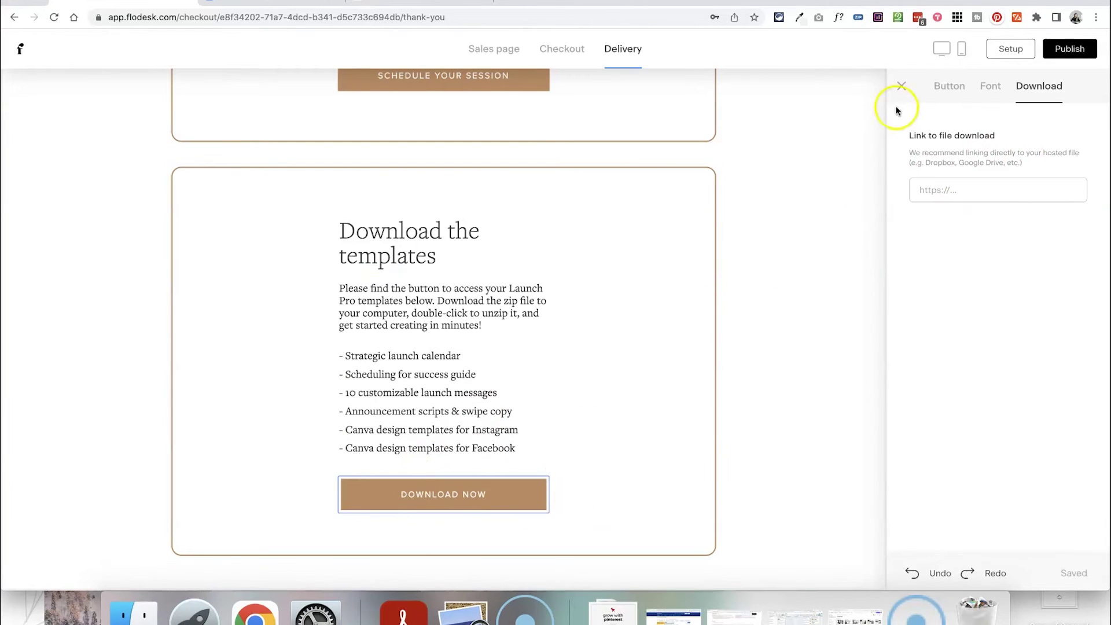
Return to the delivery page's element settings and turn off the Download element.
{"action": "left_click", "coordinate": [646, 215]}
{"action": "left_click", "coordinate": [775, 224]}
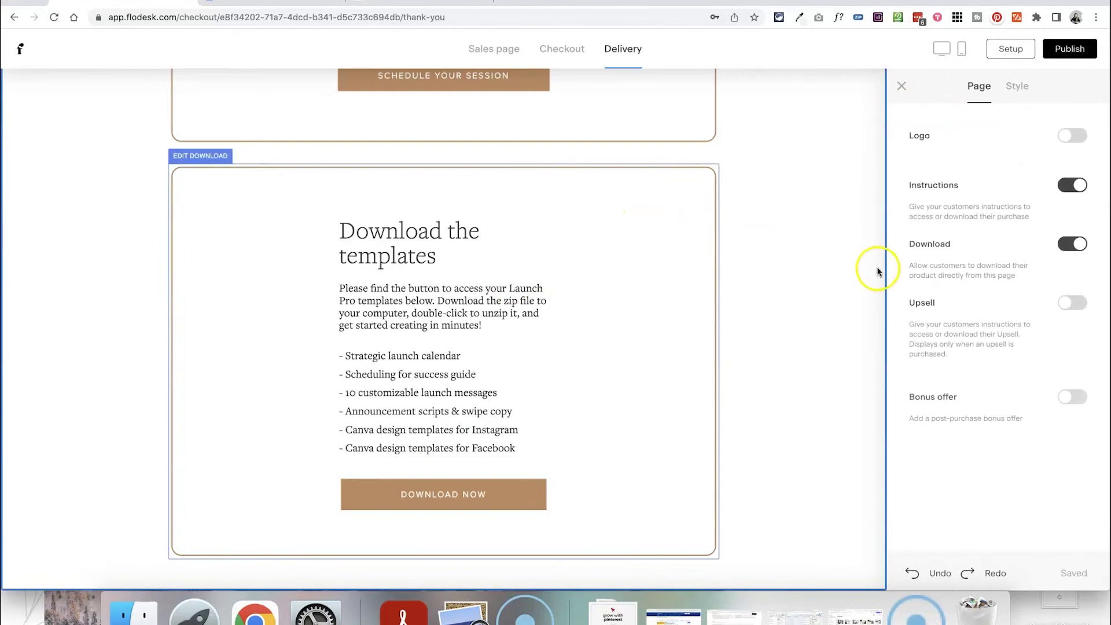
{"action": "left_click", "coordinate": [1063, 252]}
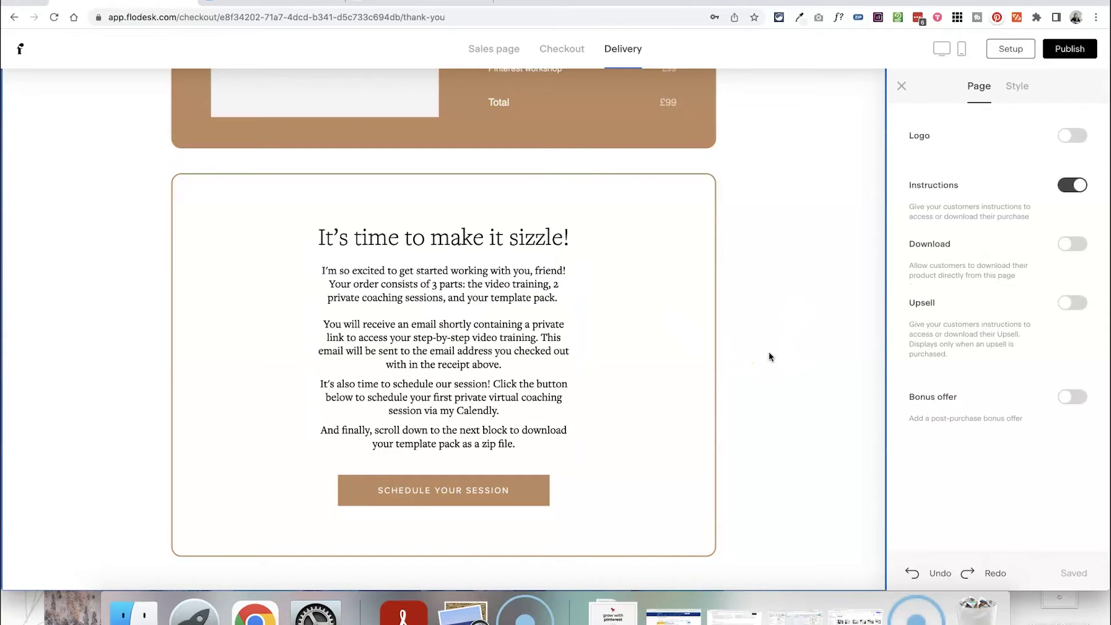
Switch to the Zoom pricing page and compare the Basic, Pro and Business plans with monthly billing.
{"action": "left_click", "coordinate": [273, 2]}
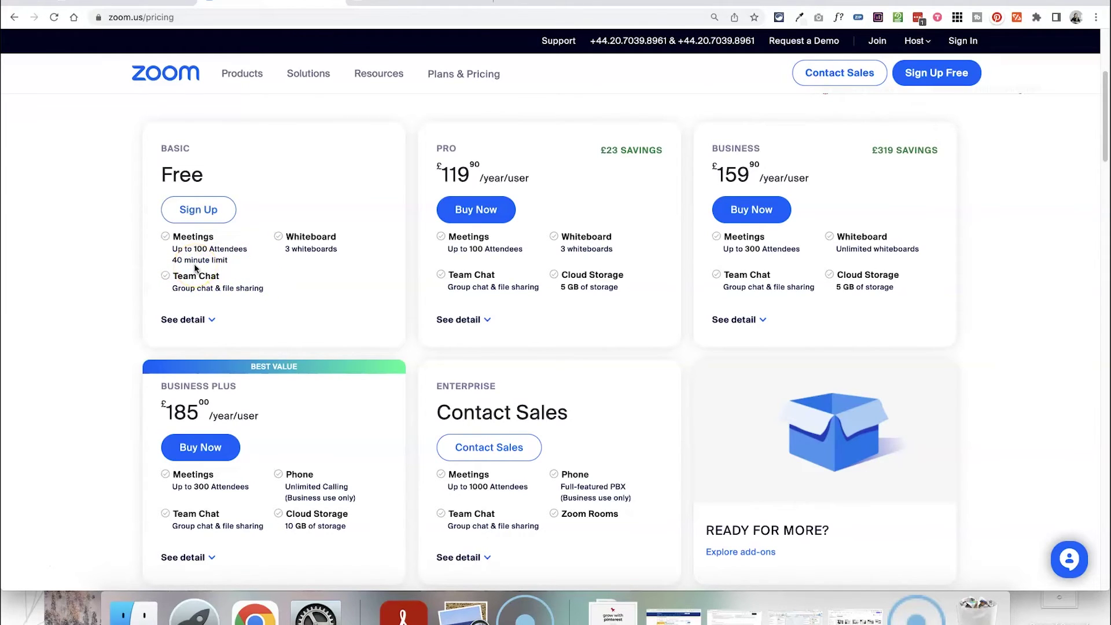
{"action": "scroll", "coordinate": [497, 229], "scroll_direction": "up", "scroll_amount": 5}
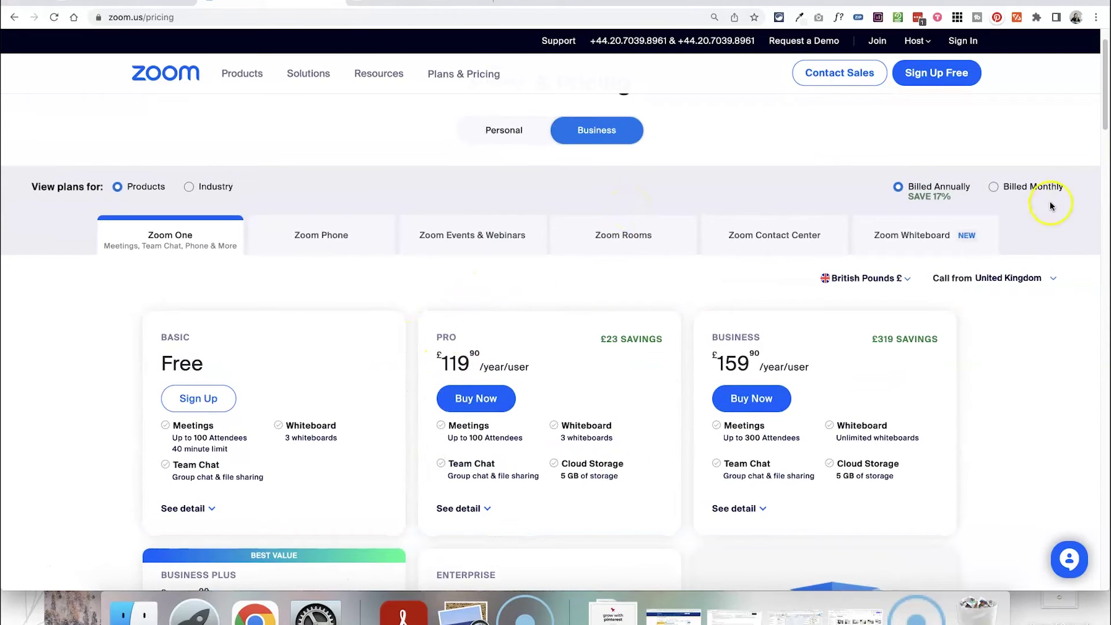
{"action": "left_click", "coordinate": [992, 188]}
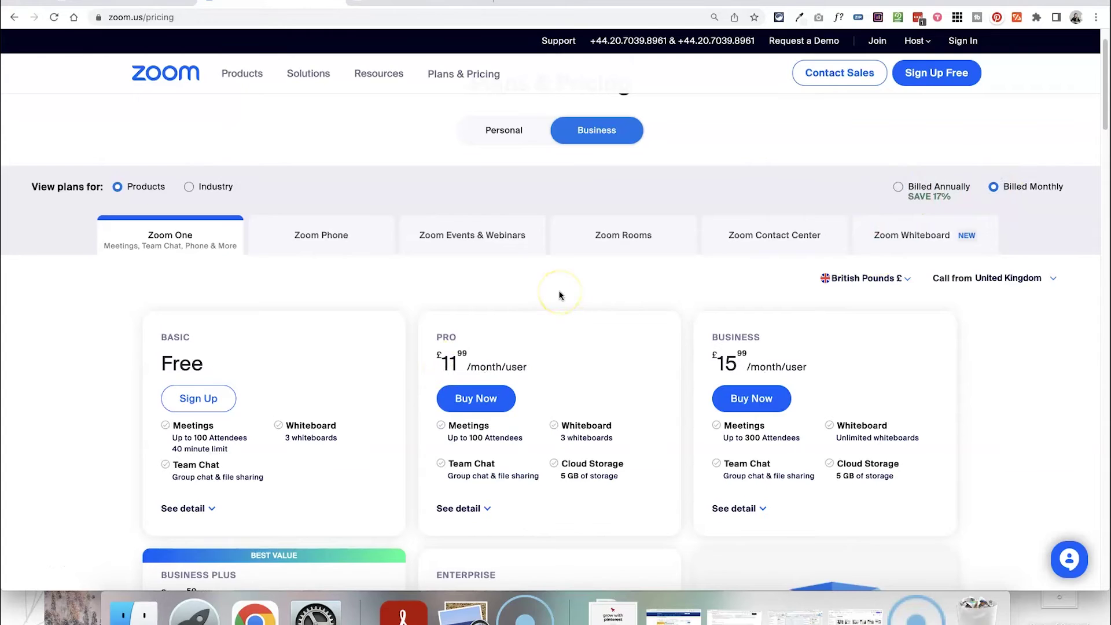
{"action": "scroll", "coordinate": [559, 295], "scroll_direction": "down", "scroll_amount": 3}
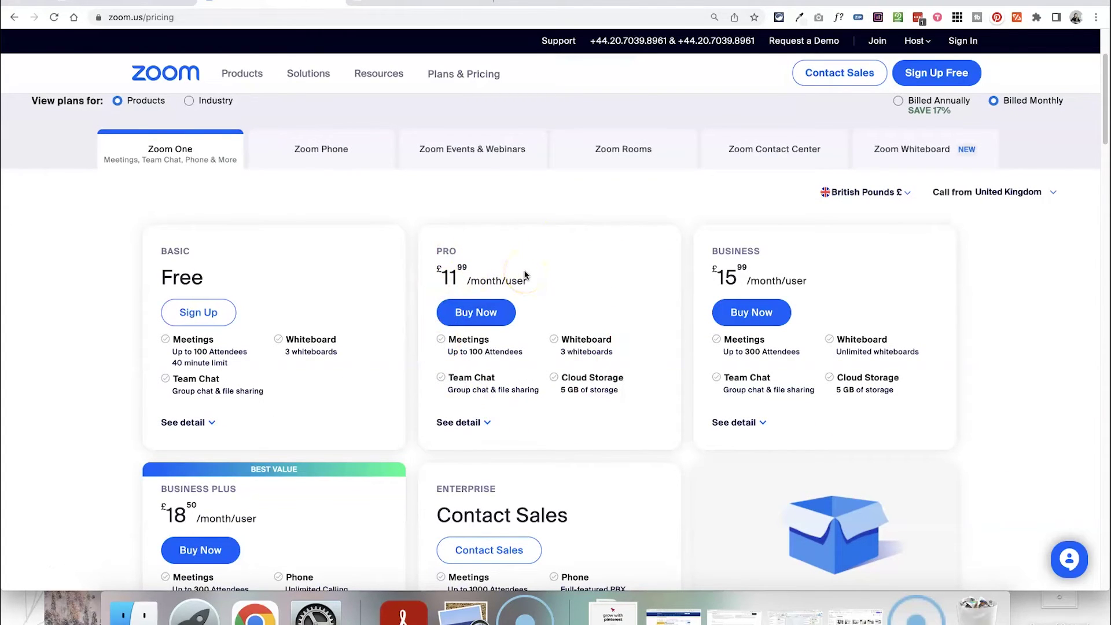
{"action": "scroll", "coordinate": [526, 243], "scroll_direction": "down", "scroll_amount": 1}
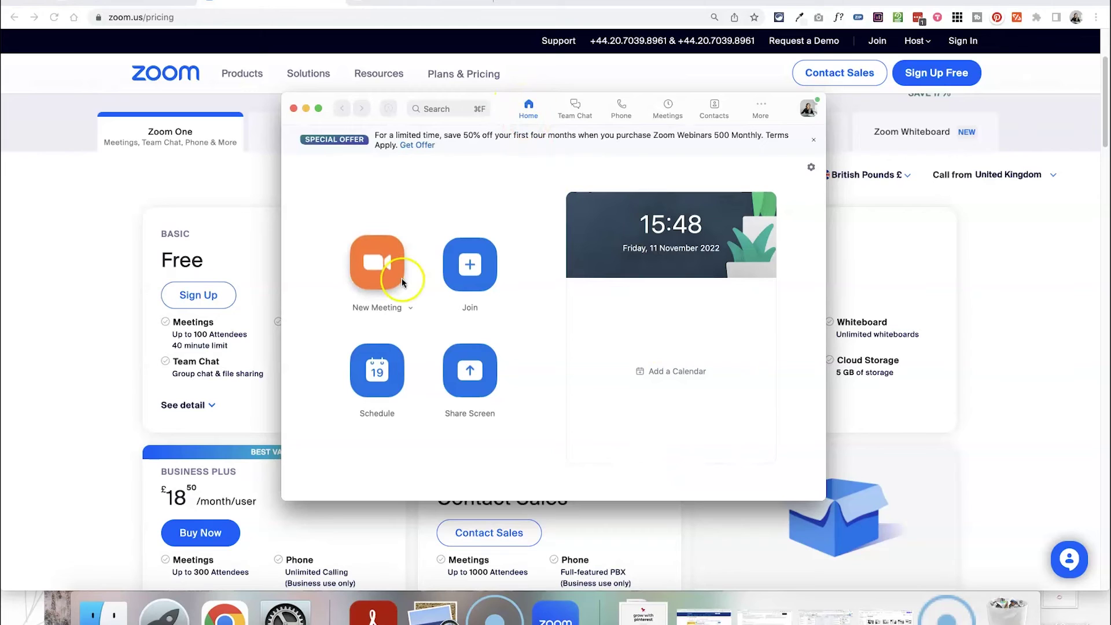
Schedule a new meeting in the Zoom app with topic Pinterest Workshop on 23/11/2022 from 16:00 to 18:00.
{"action": "left_click", "coordinate": [374, 367]}
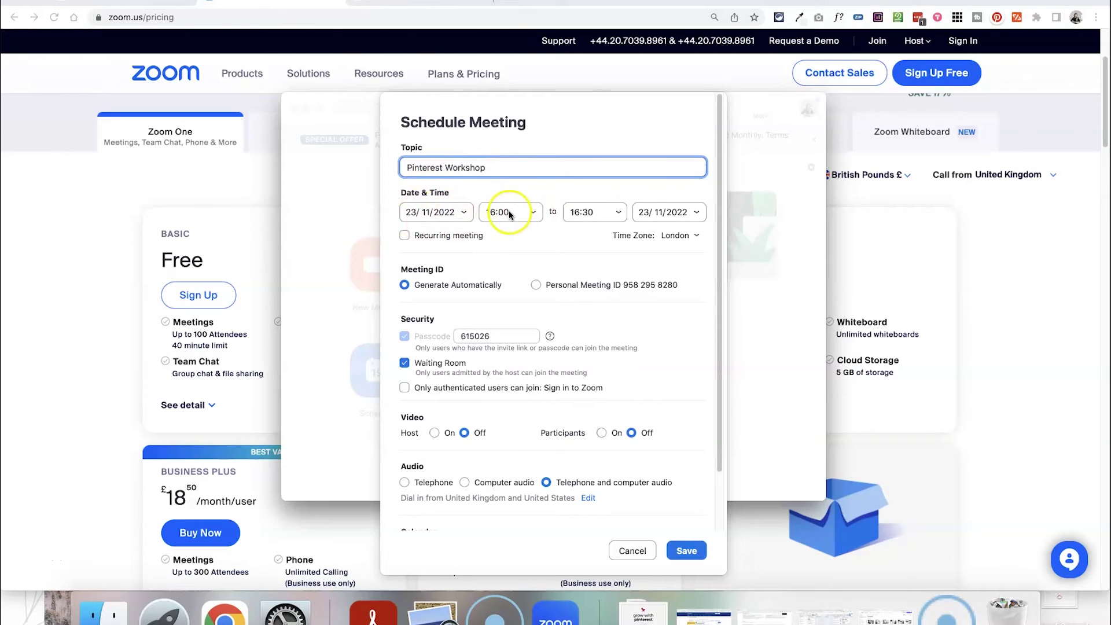
{"action": "left_click", "coordinate": [618, 214]}
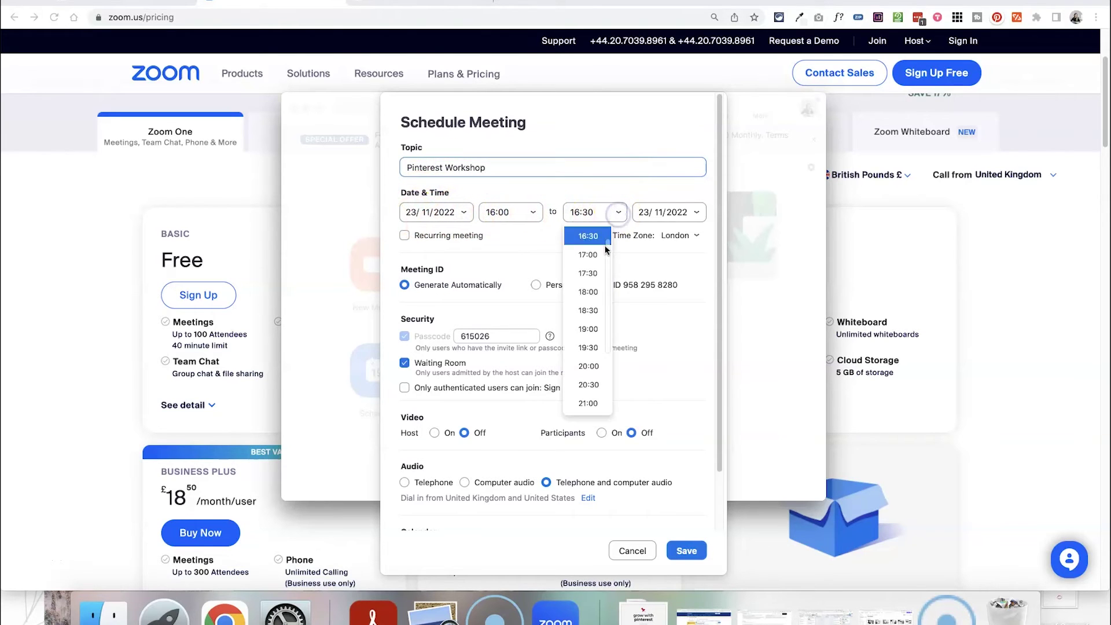
{"action": "scroll", "coordinate": [590, 286], "scroll_direction": "down", "scroll_amount": 1}
{"action": "left_click", "coordinate": [589, 283]}
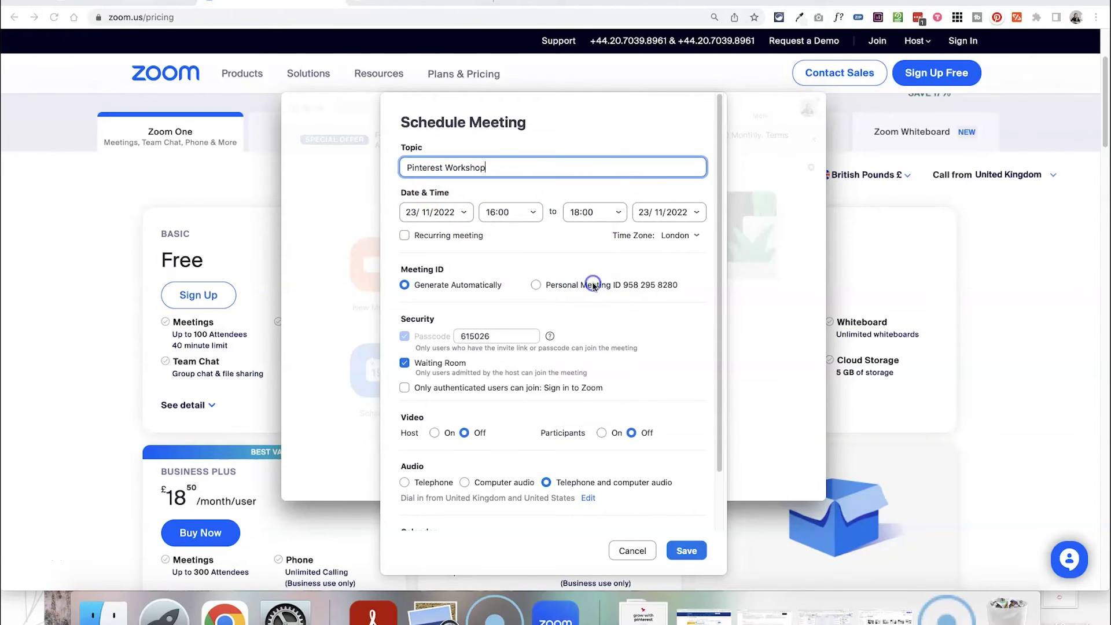
Review the meeting's security, audio and calendar options, switch host video on and save the meeting.
{"action": "scroll", "coordinate": [504, 261], "scroll_direction": "down", "scroll_amount": 1}
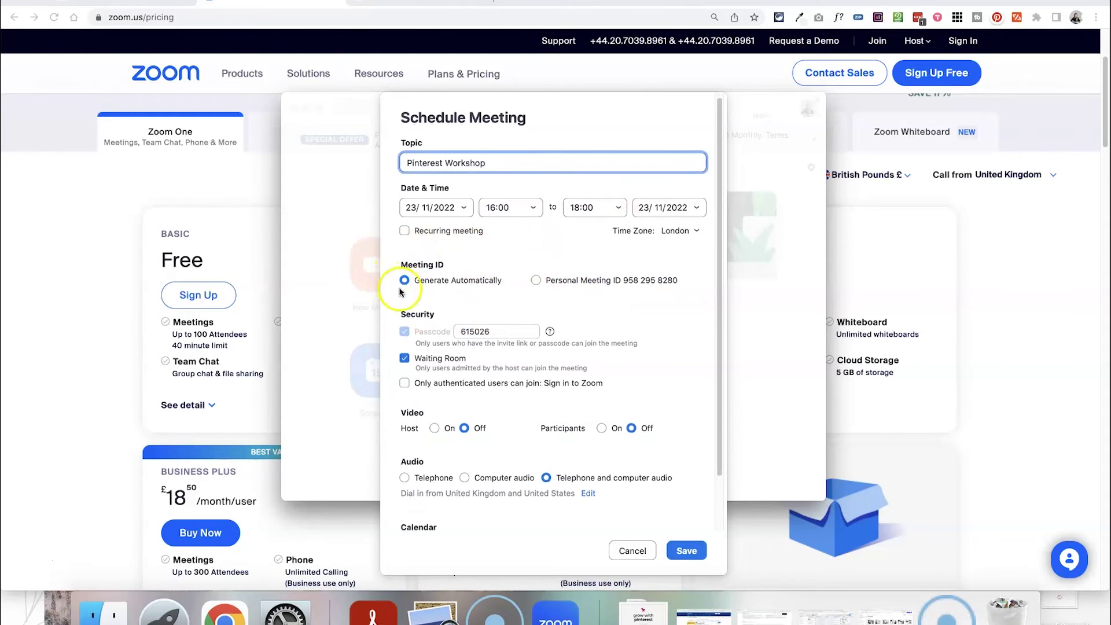
{"action": "scroll", "coordinate": [405, 283], "scroll_direction": "down", "scroll_amount": 2}
{"action": "scroll", "coordinate": [408, 287], "scroll_direction": "down", "scroll_amount": 2}
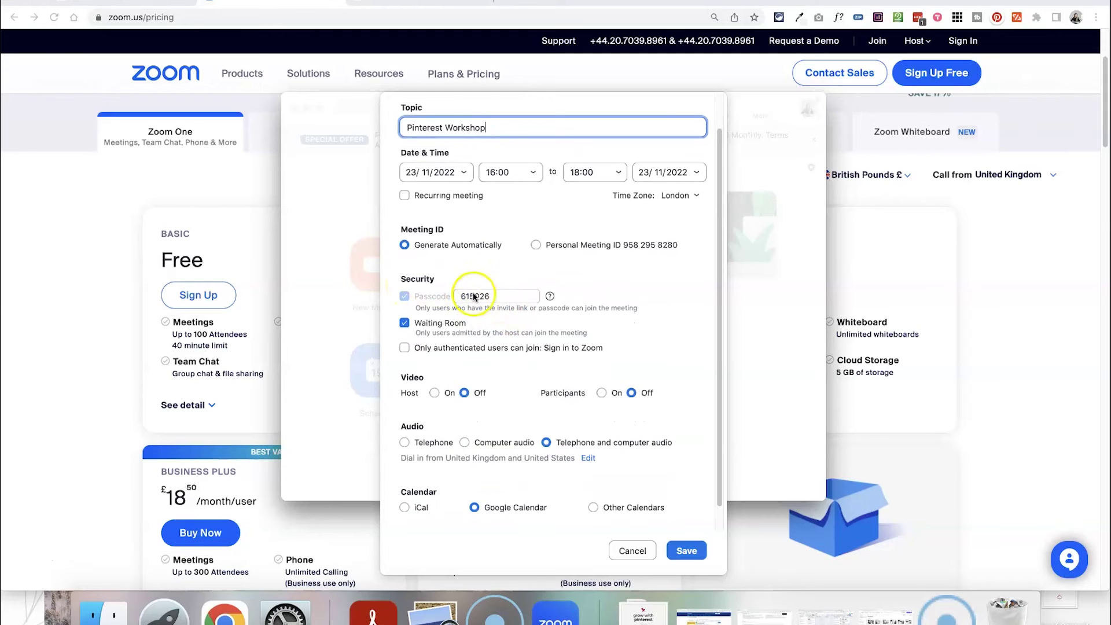
{"action": "scroll", "coordinate": [468, 298], "scroll_direction": "down", "scroll_amount": 1}
{"action": "scroll", "coordinate": [467, 300], "scroll_direction": "down", "scroll_amount": 1}
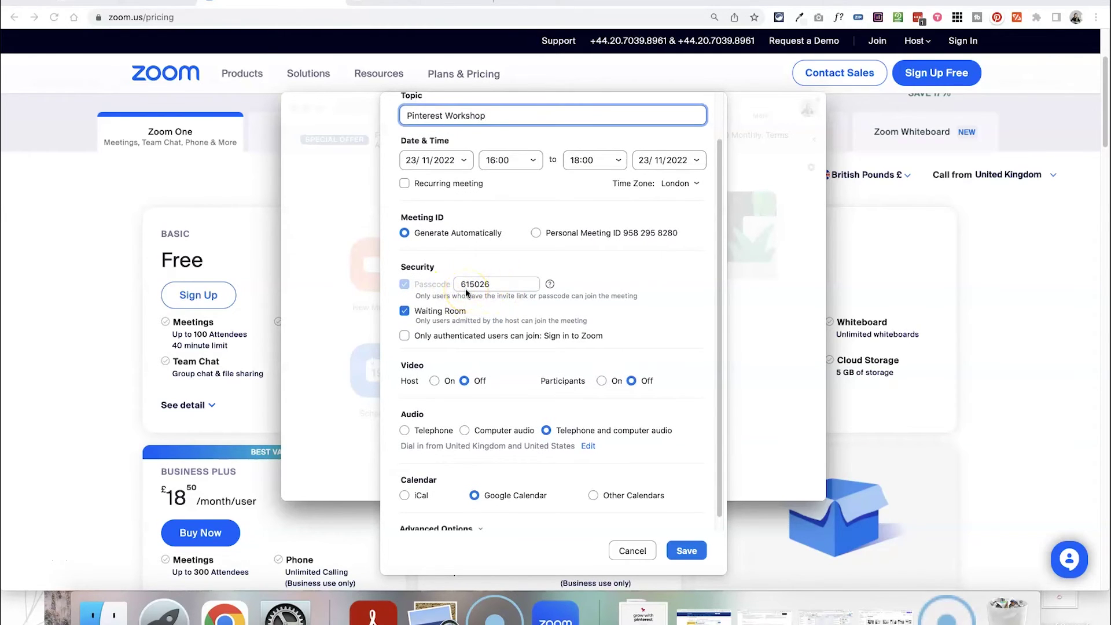
{"action": "scroll", "coordinate": [466, 292], "scroll_direction": "down", "scroll_amount": 1}
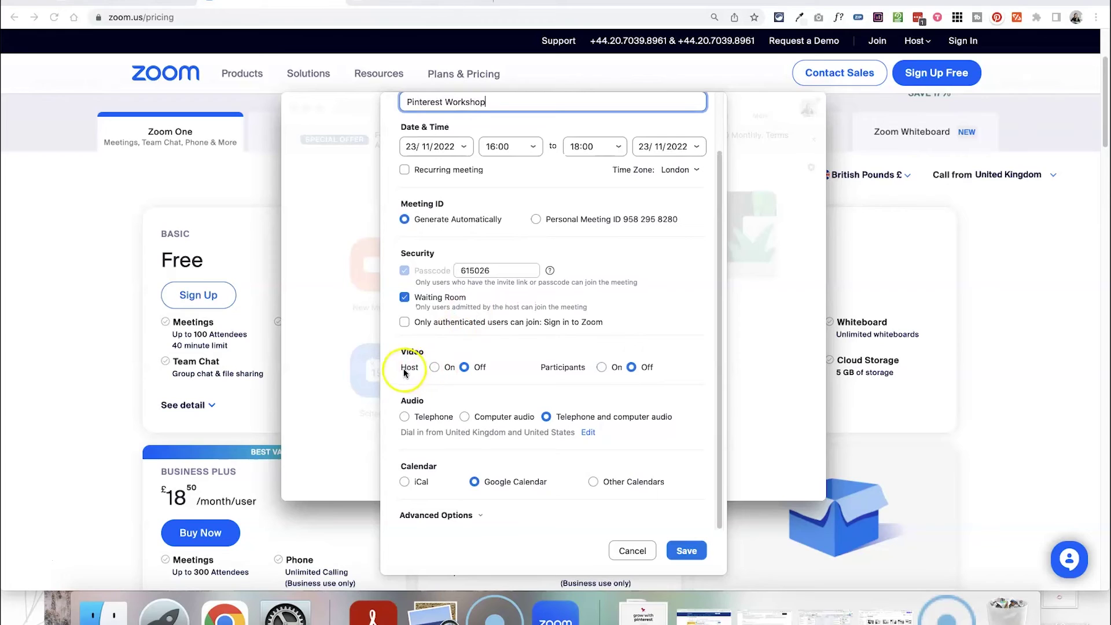
{"action": "left_click", "coordinate": [434, 367]}
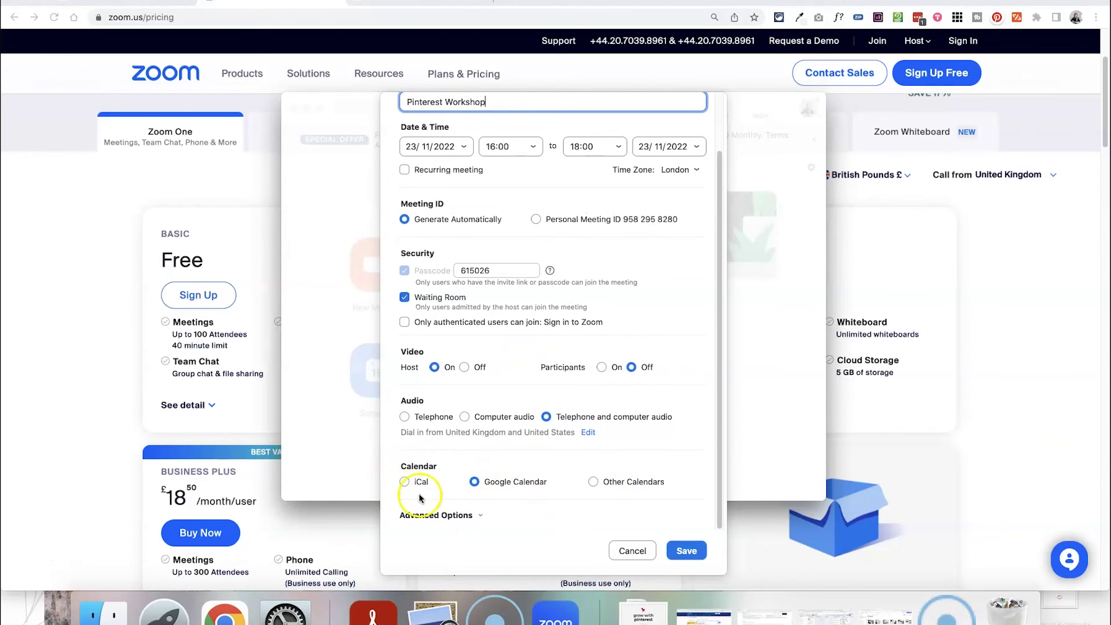
{"action": "left_click", "coordinate": [687, 553]}
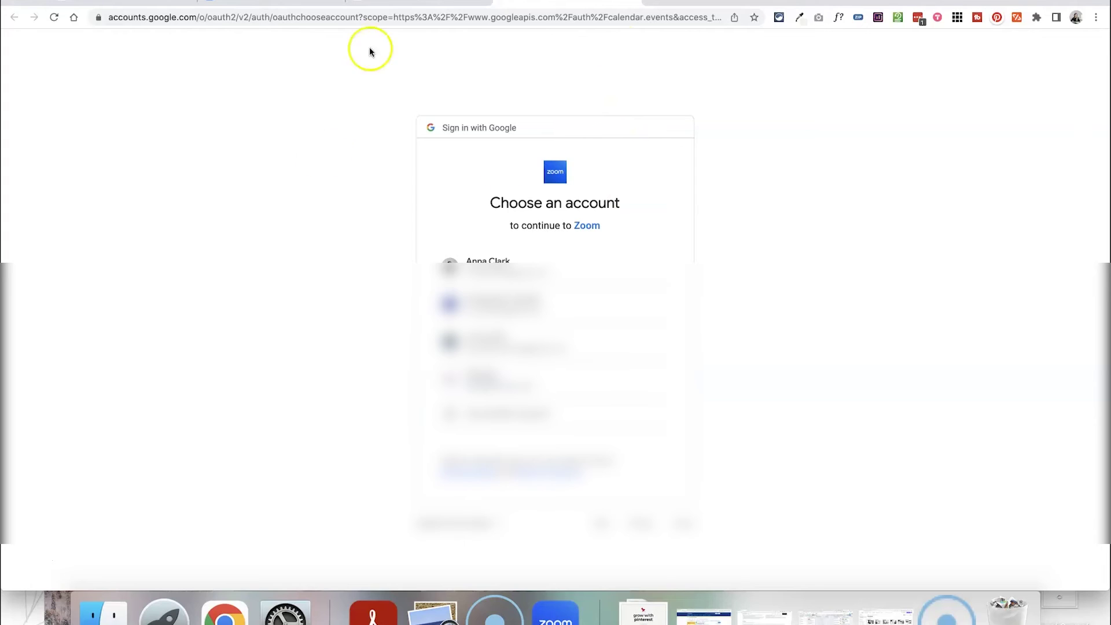
Switch to the Zoom app, open the scheduled Pinterest Workshop meeting and show its meeting invitation.
{"action": "left_click", "coordinate": [552, 615]}
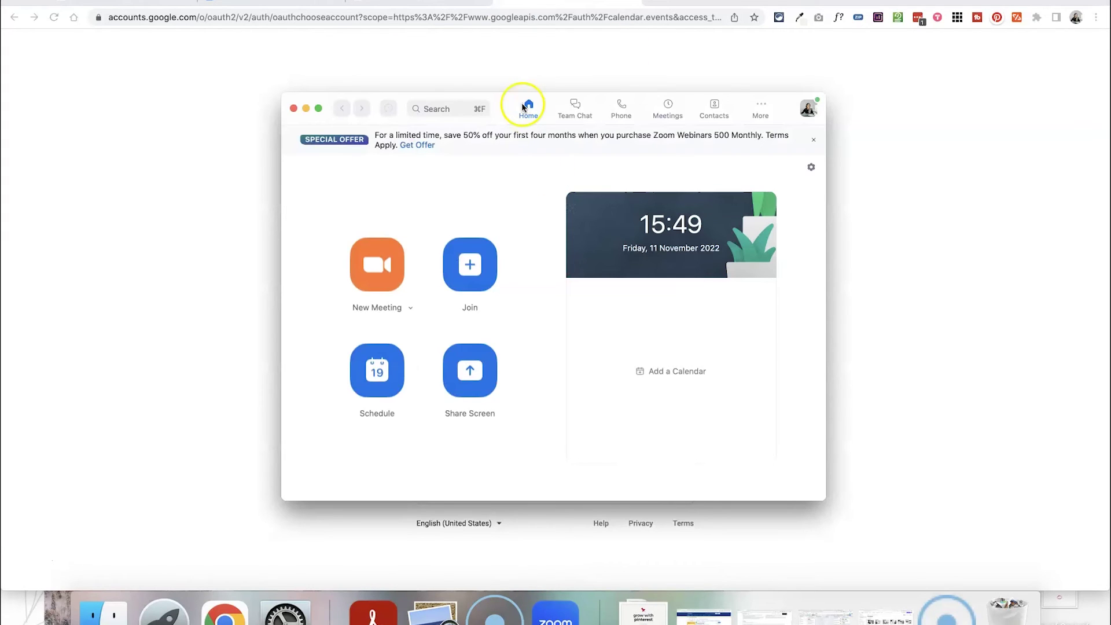
{"action": "left_click", "coordinate": [667, 108]}
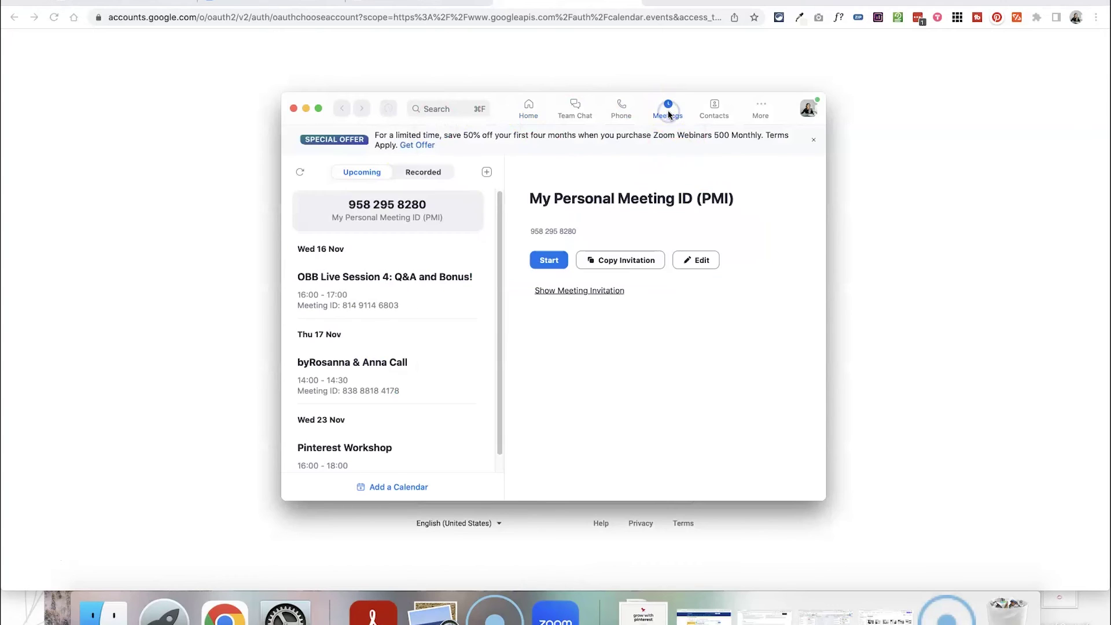
{"action": "scroll", "coordinate": [358, 406], "scroll_direction": "down", "scroll_amount": 1}
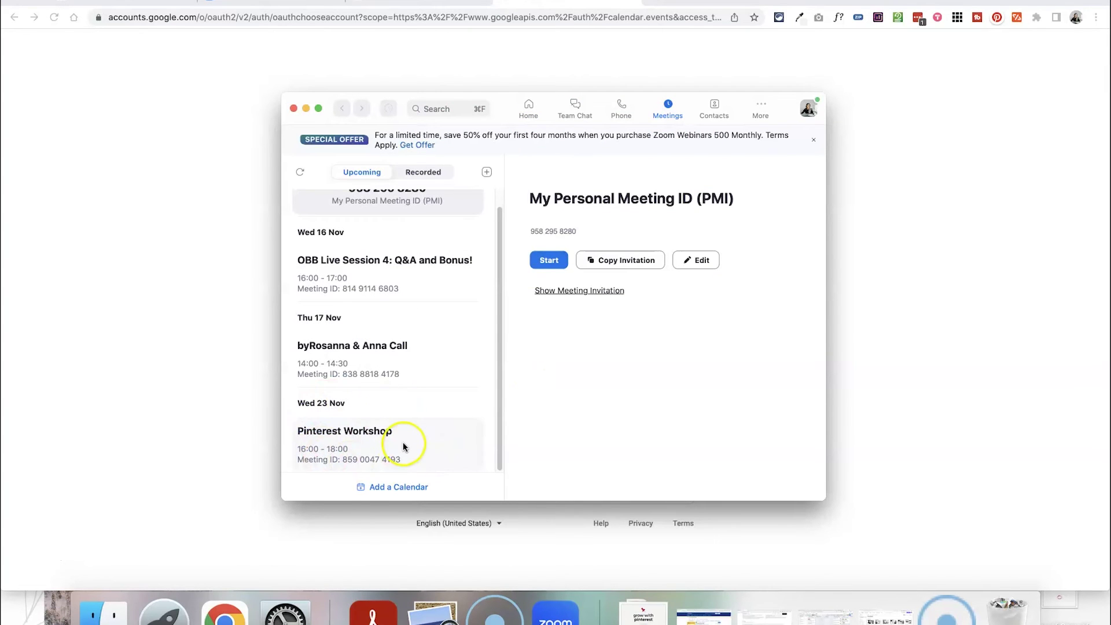
{"action": "left_click", "coordinate": [426, 440]}
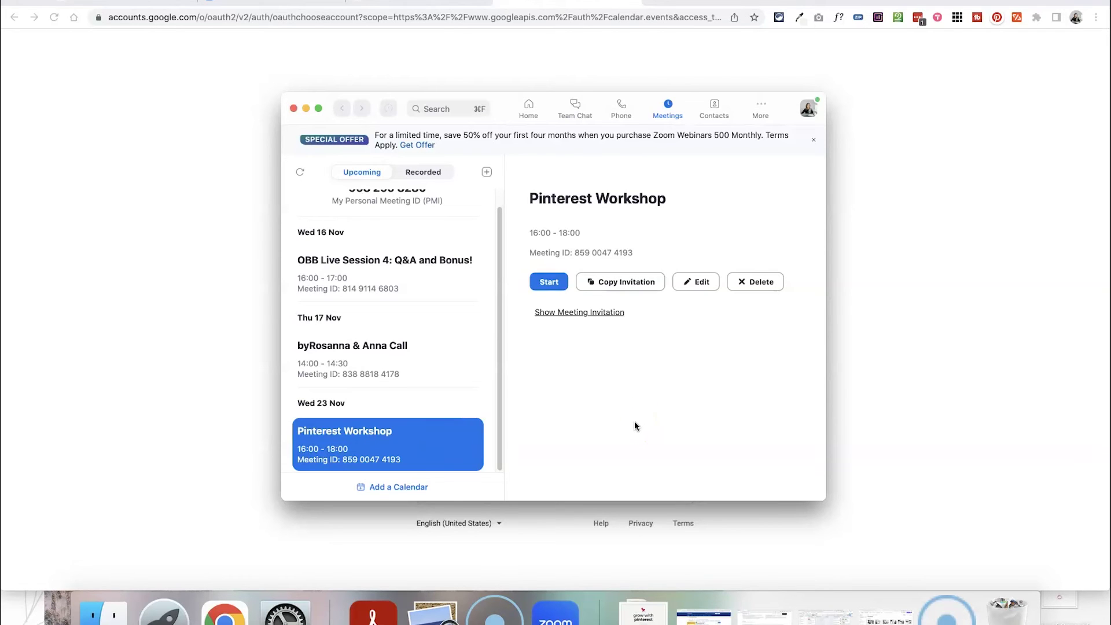
{"action": "left_click", "coordinate": [576, 313]}
Copy the Join Zoom Meeting link from the Pinterest Workshop invitation text.
{"action": "scroll", "coordinate": [693, 387], "scroll_direction": "down", "scroll_amount": 4}
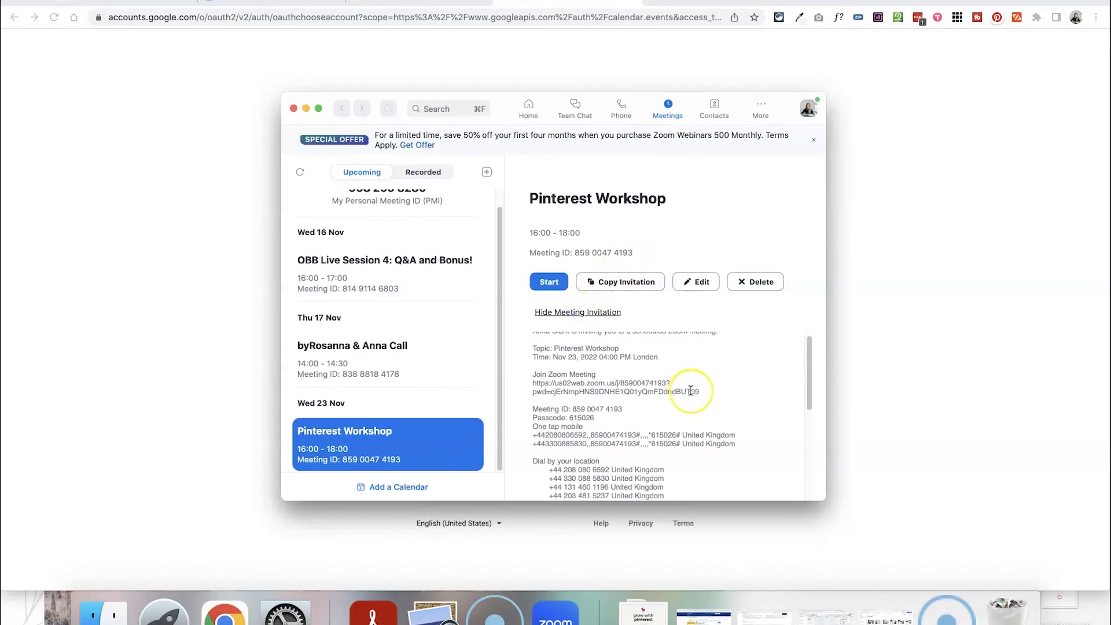
{"action": "scroll", "coordinate": [690, 390], "scroll_direction": "up", "scroll_amount": 2}
{"action": "scroll", "coordinate": [690, 390], "scroll_direction": "up", "scroll_amount": 1}
{"action": "left_click", "coordinate": [535, 362]}
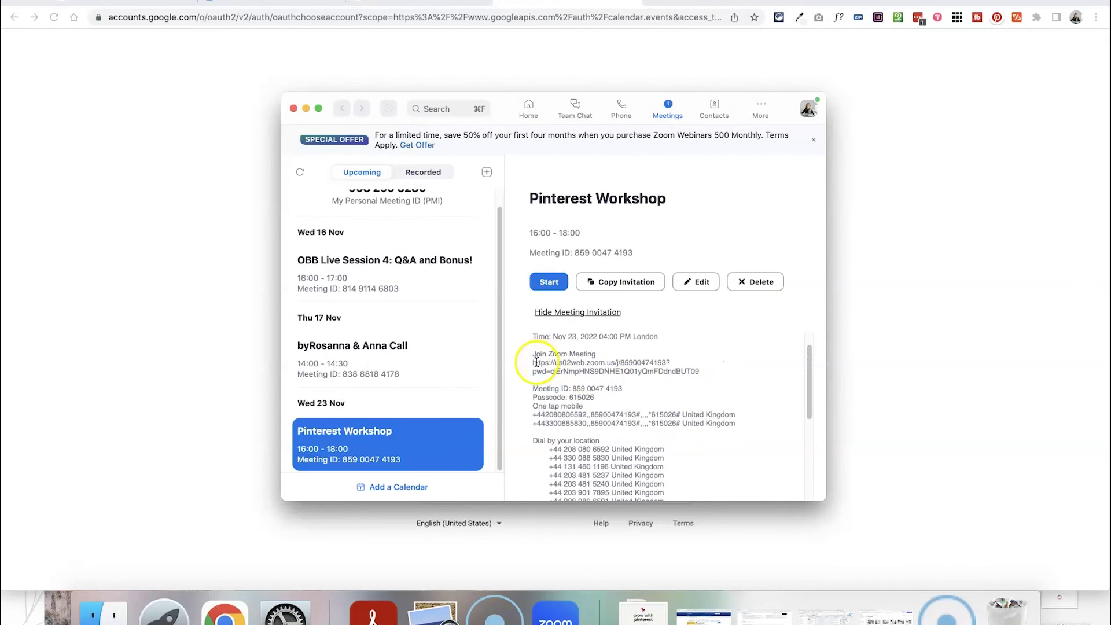
{"action": "left_click_drag", "start_coordinate": [531, 362], "coordinate": [693, 371]}
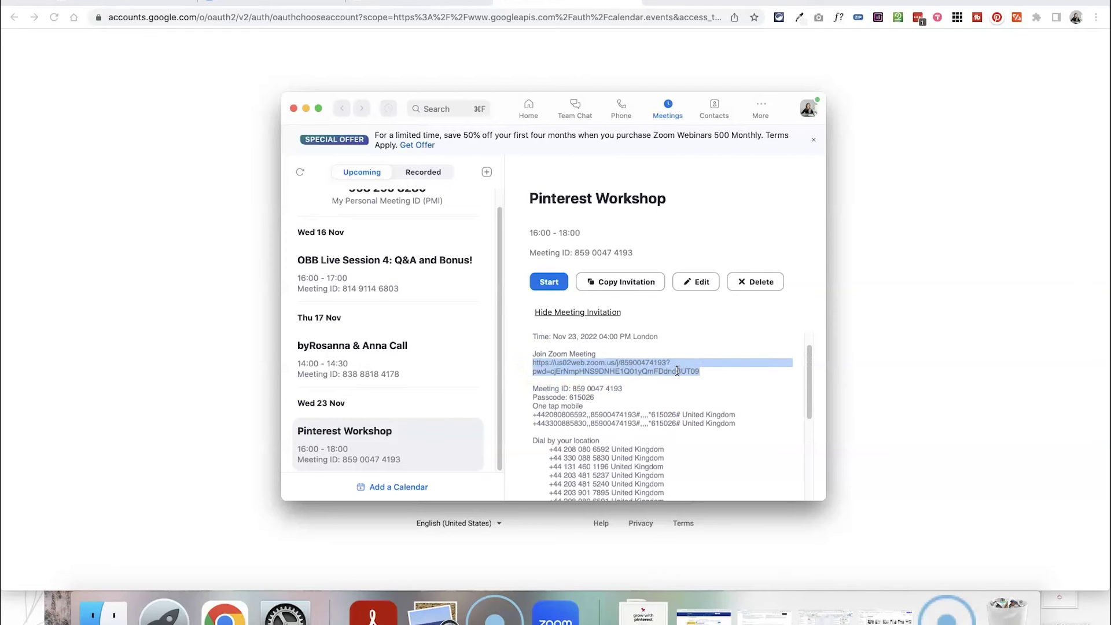
{"action": "right_click", "coordinate": [677, 371]}
{"action": "left_click", "coordinate": [700, 426]}
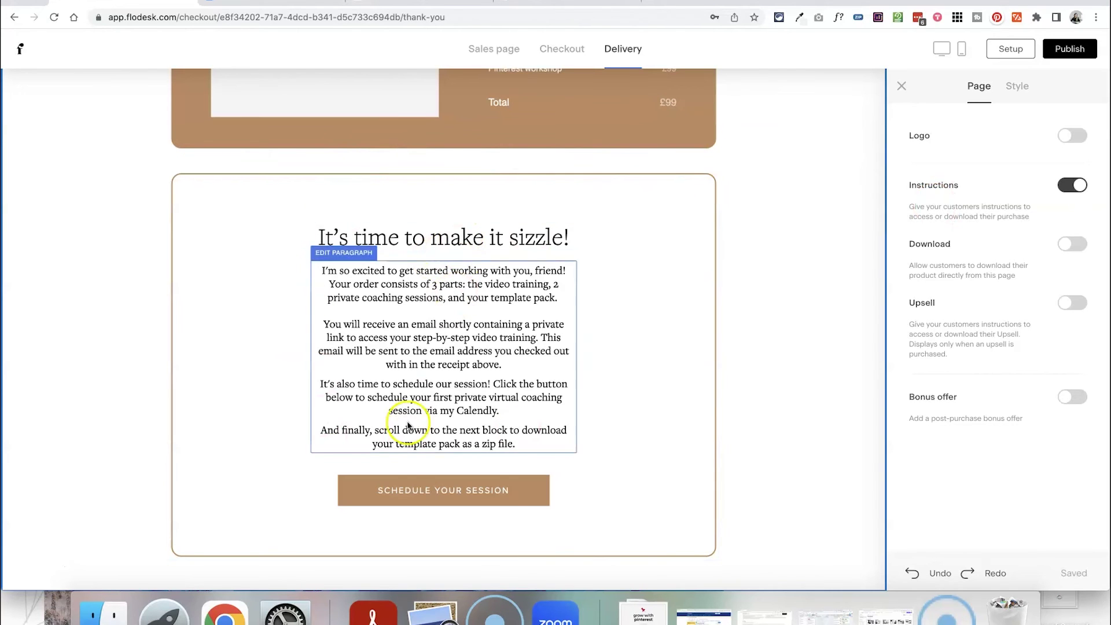
In the Flodesk delivery page, head the instructions 23rd Nov, 4pm GMT, add joining text with the Zoom link, and label the button Join the Zoom class.
{"action": "left_click", "coordinate": [527, 501]}
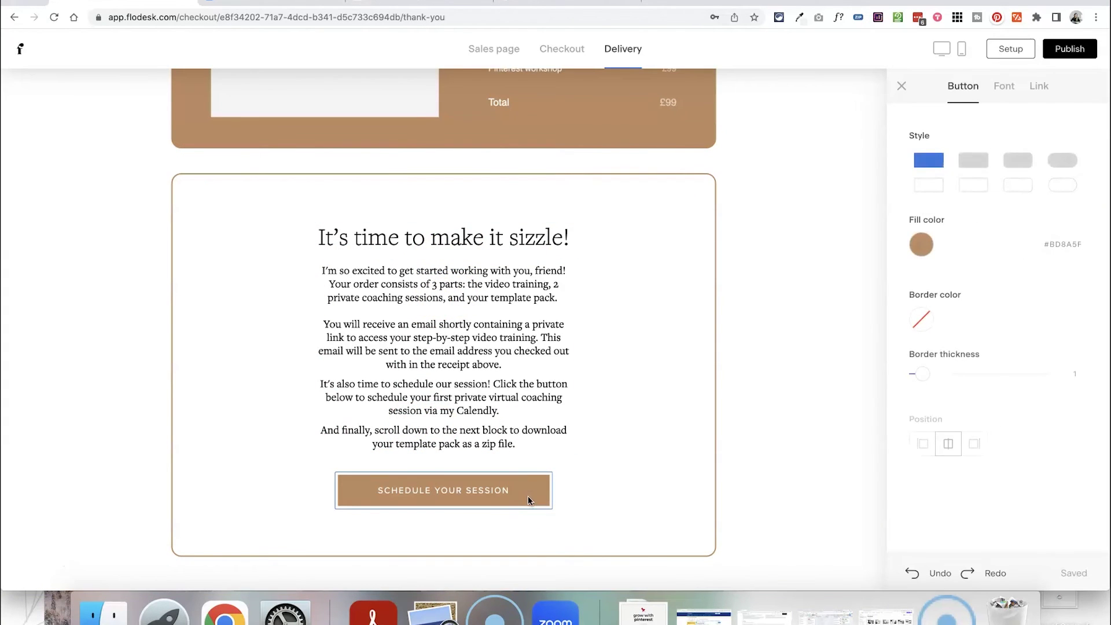
{"action": "left_click", "coordinate": [1037, 88]}
{"action": "left_click", "coordinate": [479, 242]}
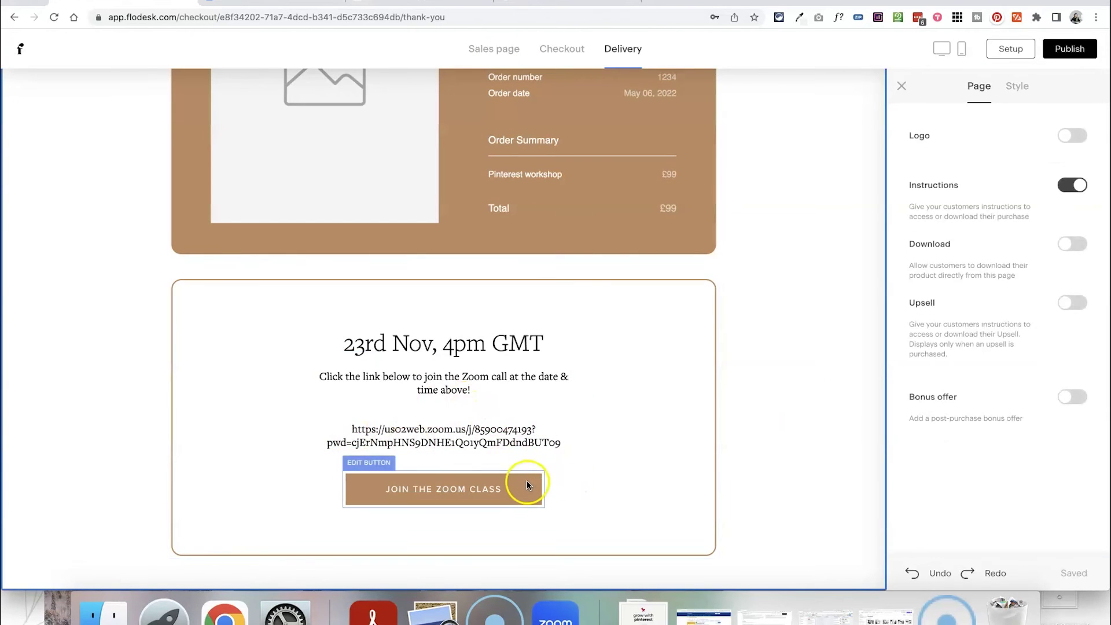
Link the Join the Zoom class button to the copied Zoom meeting address.
{"action": "left_click", "coordinate": [527, 487]}
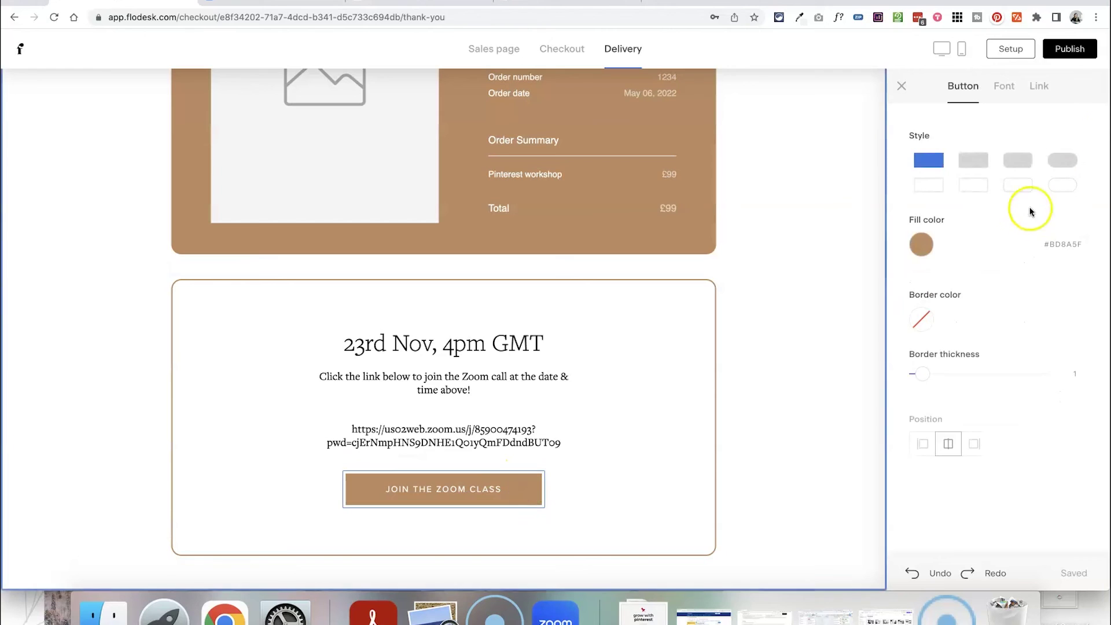
{"action": "left_click", "coordinate": [1038, 86]}
{"action": "left_click", "coordinate": [963, 200]}
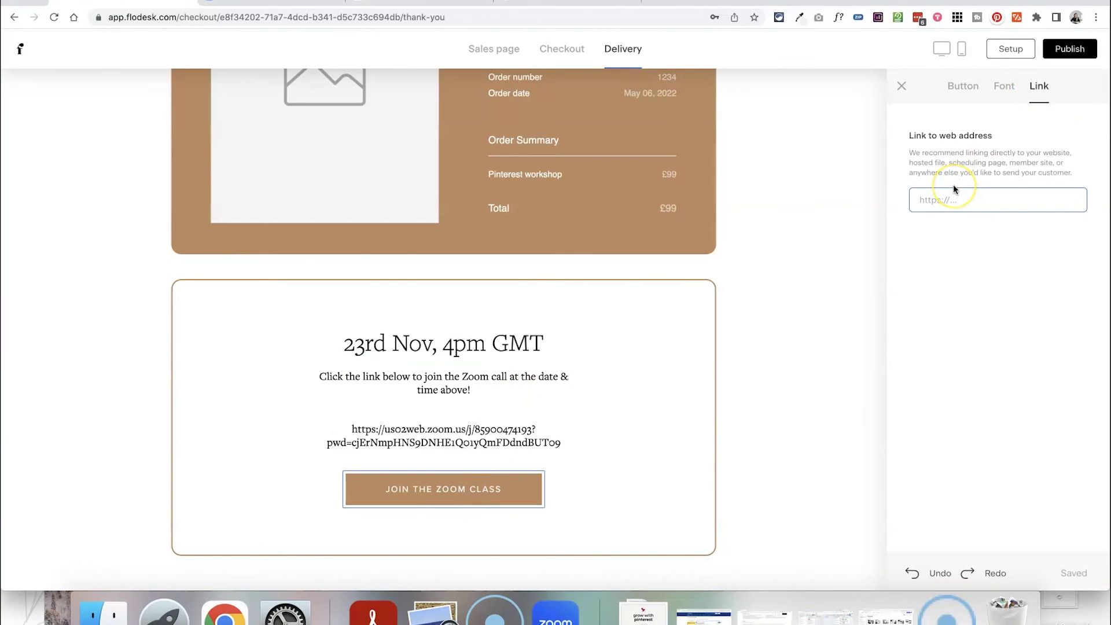
{"action": "key", "text": "super+v"}
{"action": "left_click", "coordinate": [821, 236]}
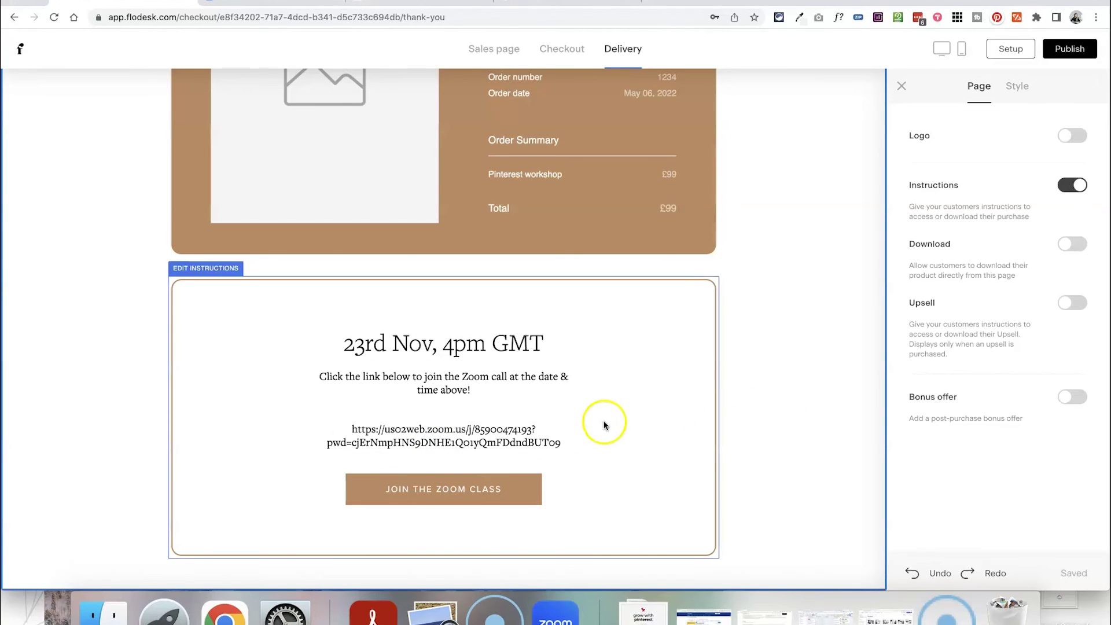
Turn the Zoom address in the instructions paragraph into a hyperlink to that same meeting address.
{"action": "left_click", "coordinate": [480, 413]}
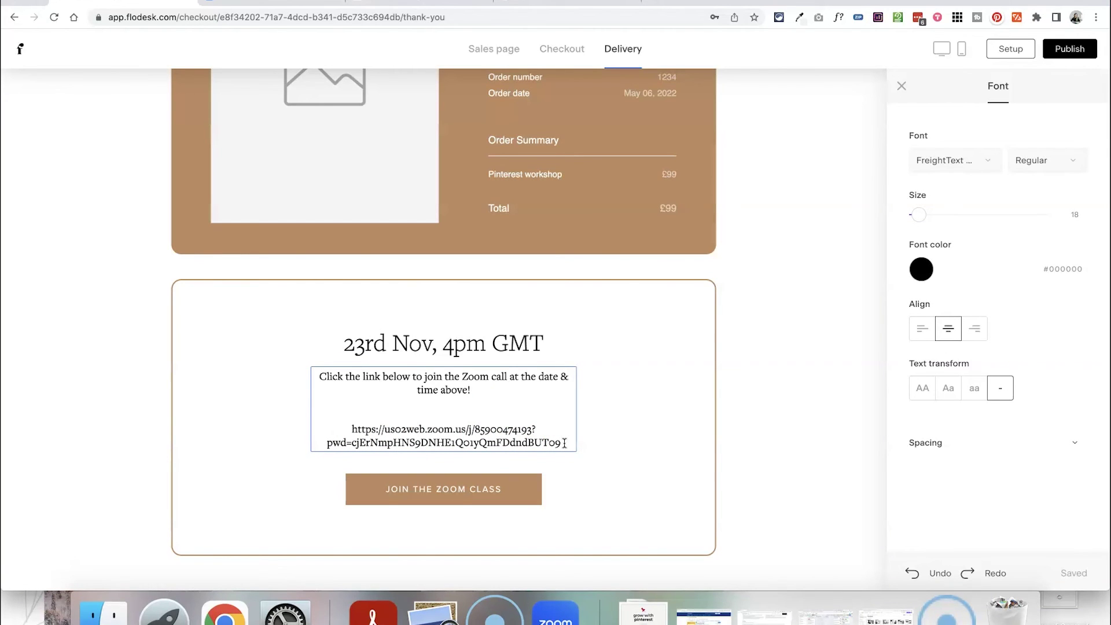
{"action": "left_click_drag", "start_coordinate": [563, 442], "coordinate": [371, 422]}
{"action": "key", "text": "super+c"}
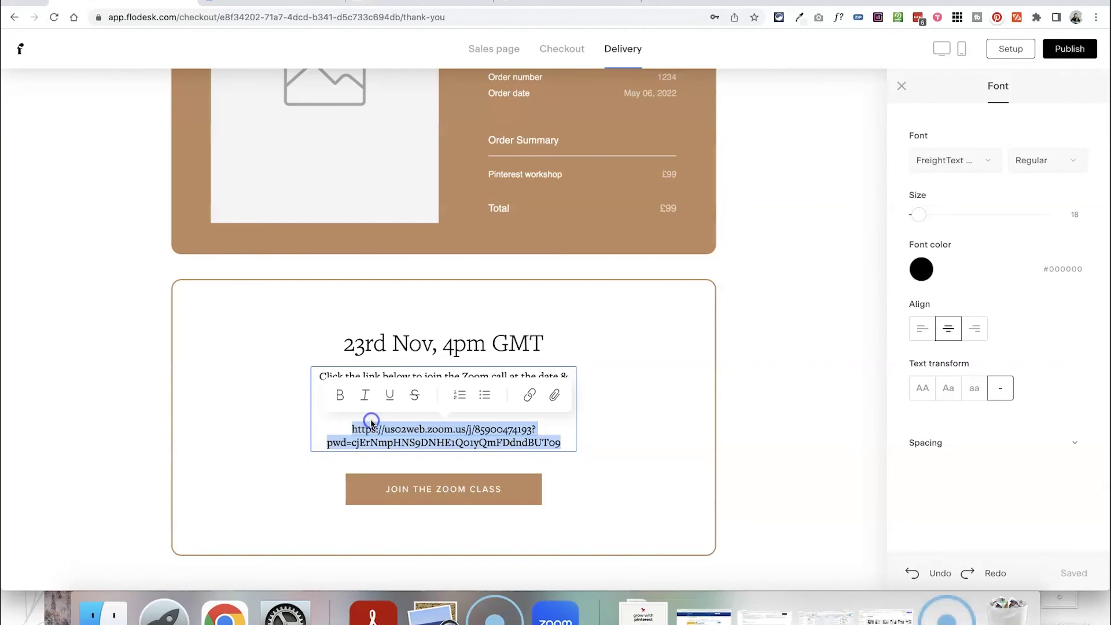
{"action": "left_click", "coordinate": [529, 394]}
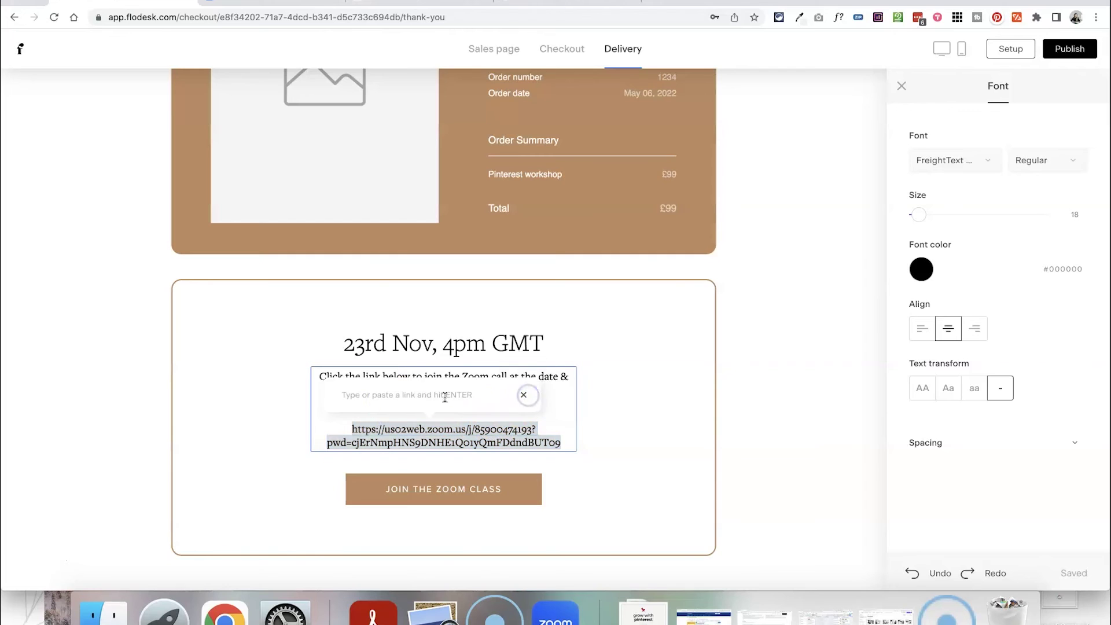
{"action": "key", "text": "super+v"}
{"action": "key", "text": "Return"}
{"action": "left_click", "coordinate": [756, 424]}
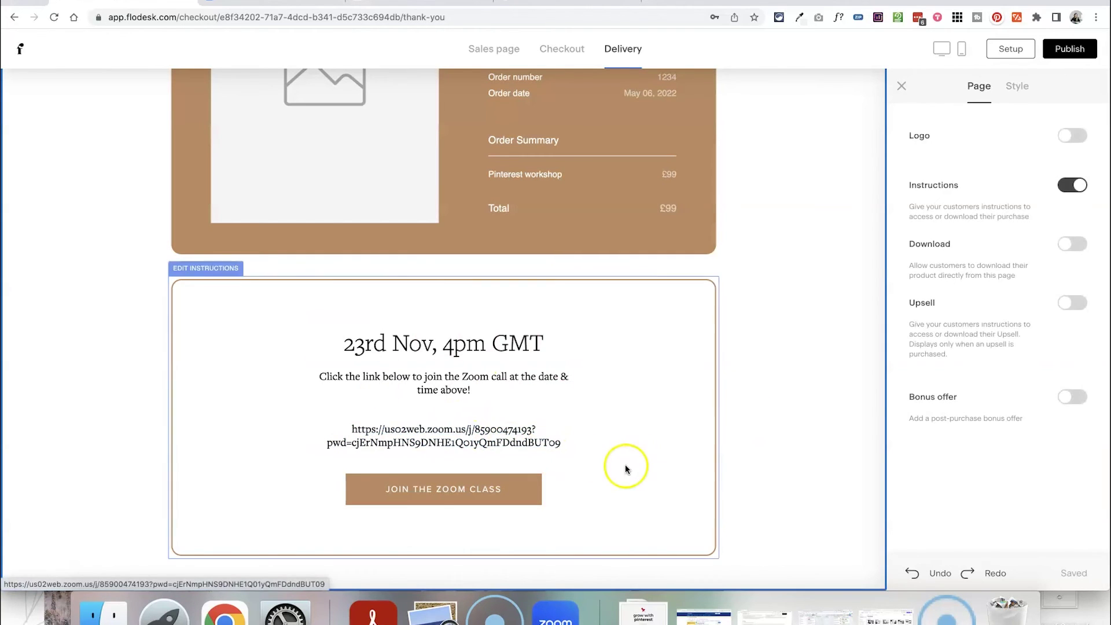
{"action": "left_click", "coordinate": [667, 468]}
Extend the sales page subheading to read 2 Hour Live Zoom Workshop - Nov 23rd 4pm - 6pm GMT.
{"action": "scroll", "coordinate": [600, 239], "scroll_direction": "up", "scroll_amount": 3}
{"action": "scroll", "coordinate": [580, 203], "scroll_direction": "down", "scroll_amount": 2}
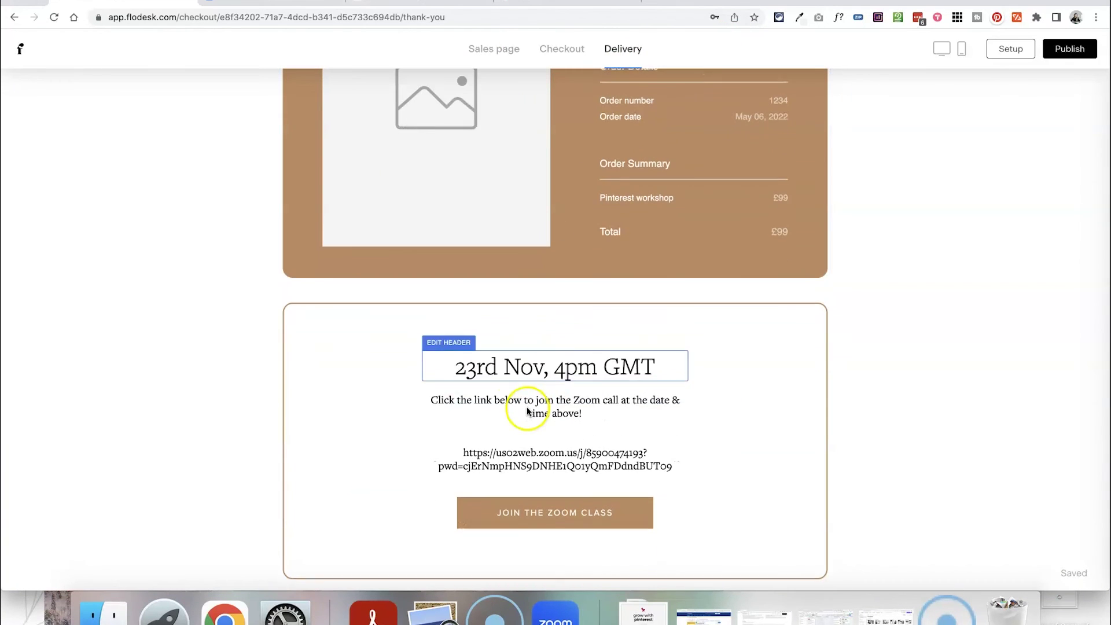
{"action": "left_click", "coordinate": [480, 50]}
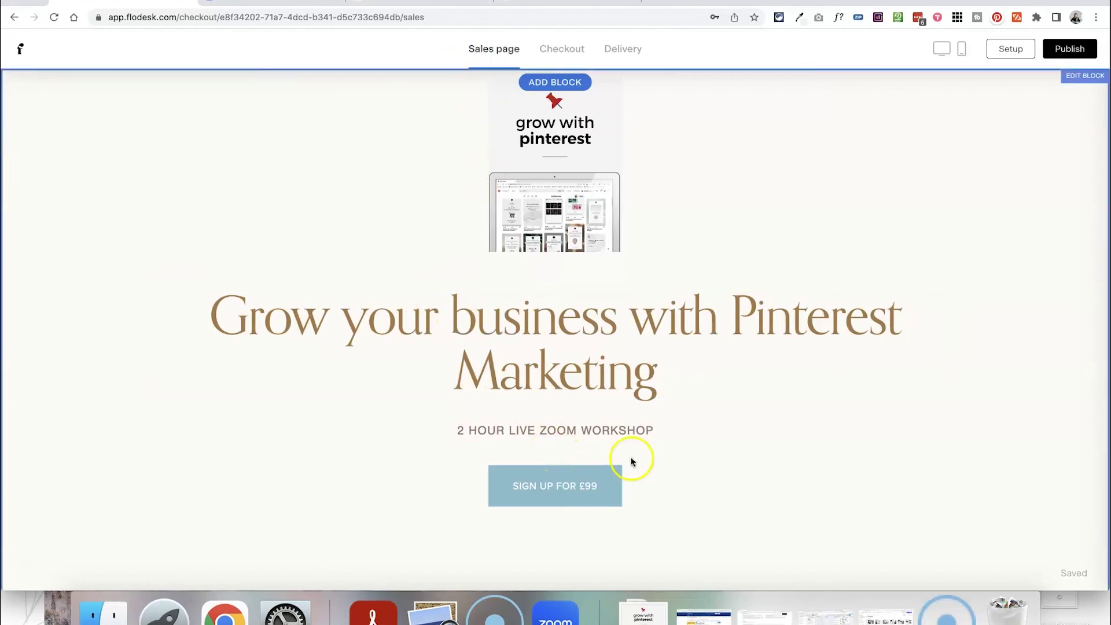
{"action": "left_click", "coordinate": [649, 429]}
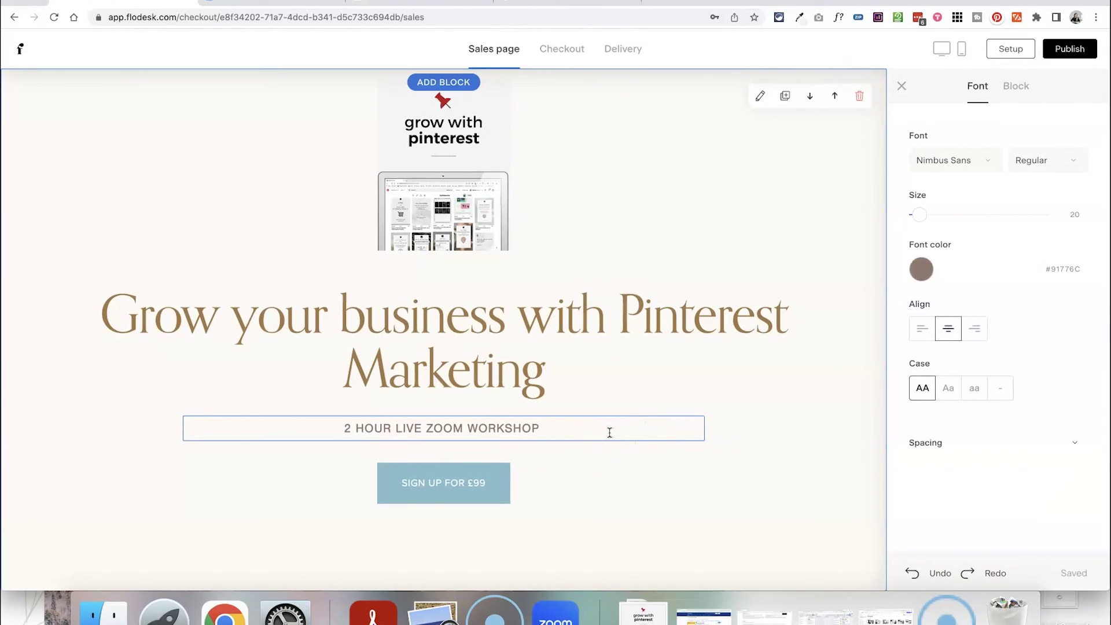
{"action": "type", "text": "- NOV 23RD 4PM - 6PM GMT"}
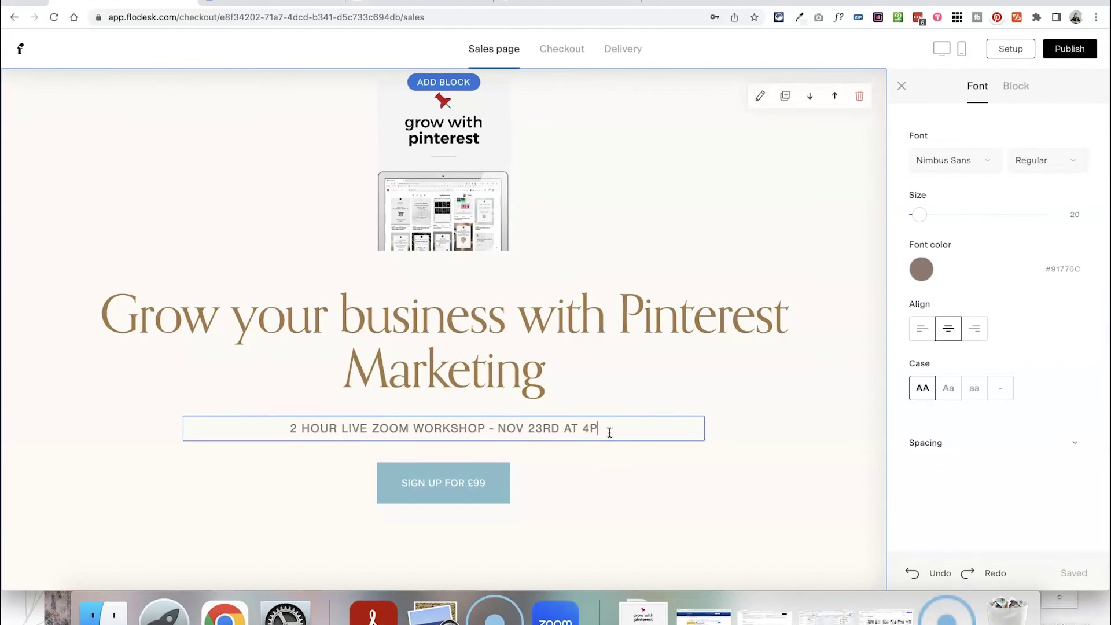
{"action": "left_click", "coordinate": [603, 163]}
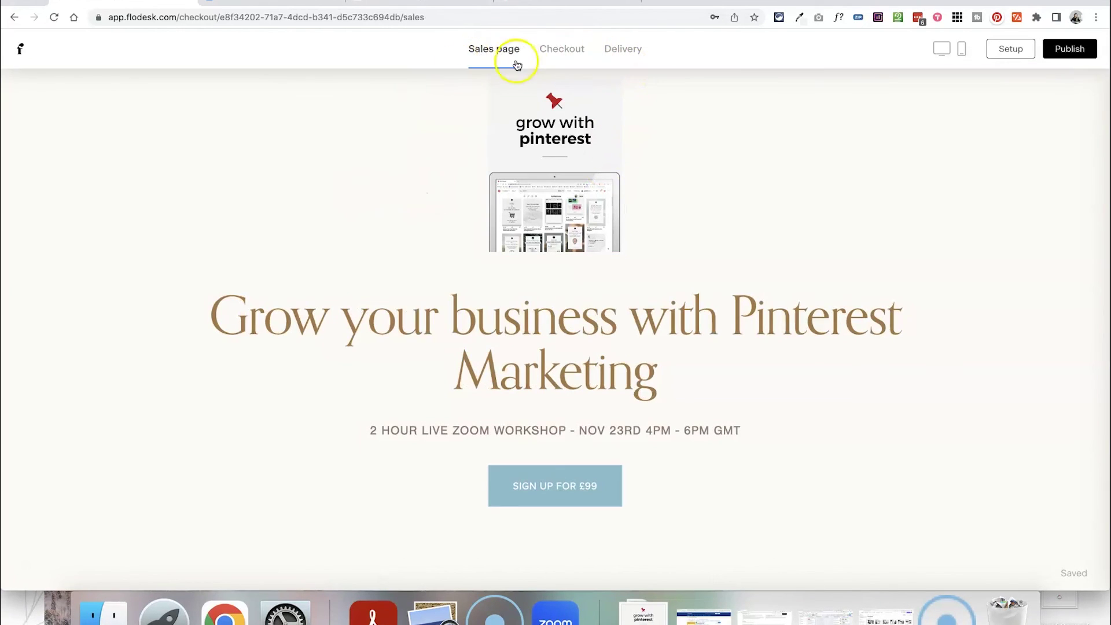
Check the checkout and delivery pages, publish the checkout and copy its published link.
{"action": "left_click", "coordinate": [571, 53]}
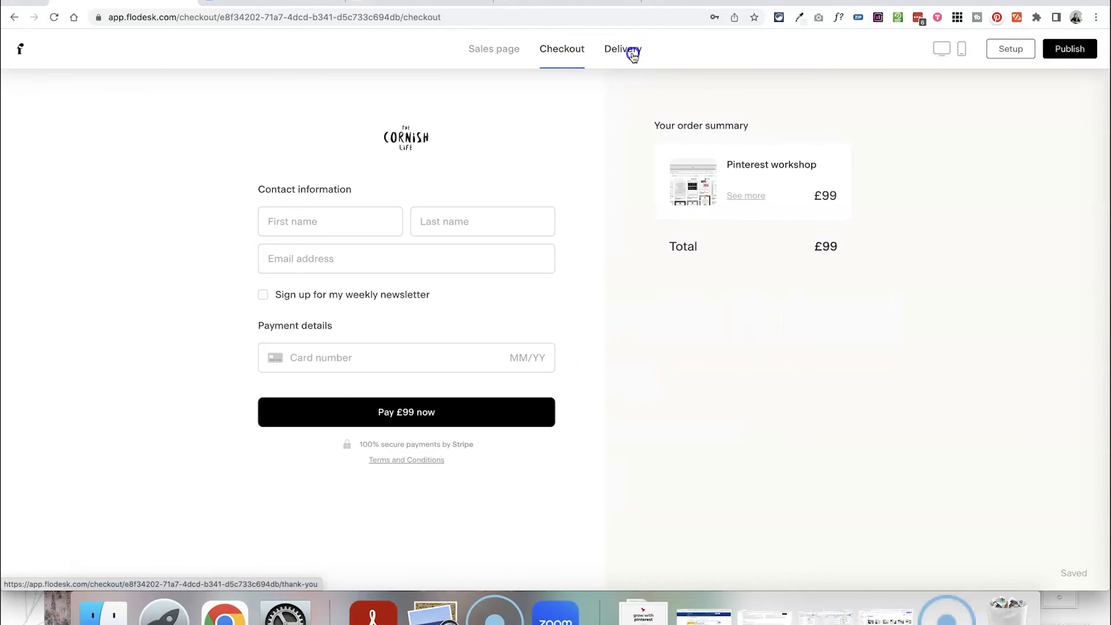
{"action": "left_click", "coordinate": [631, 50]}
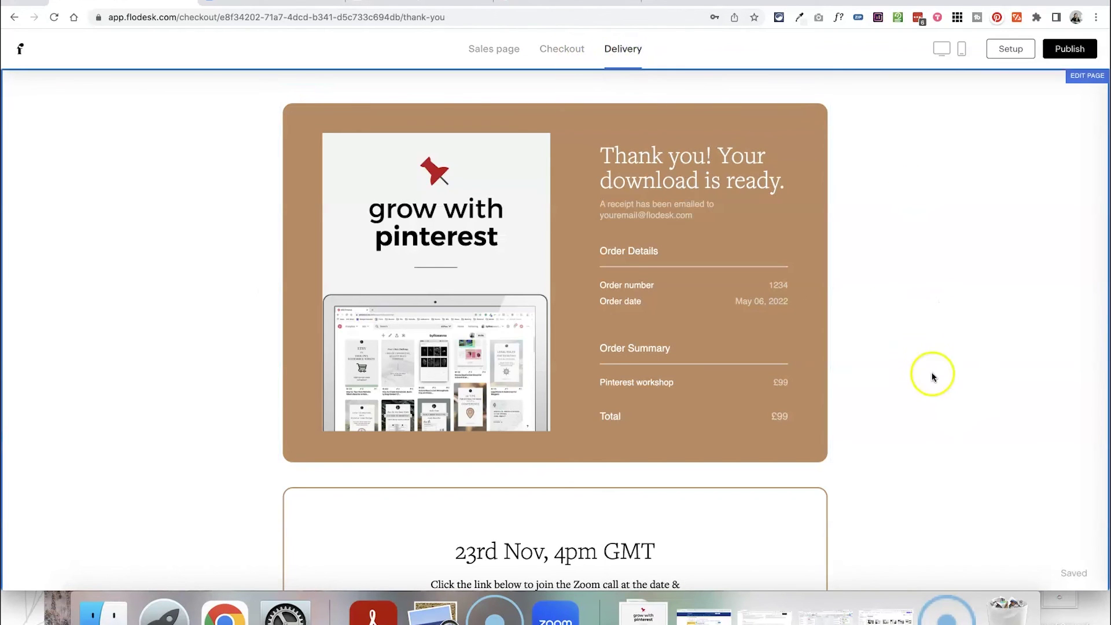
{"action": "left_click", "coordinate": [1070, 49]}
{"action": "left_click", "coordinate": [1070, 49]}
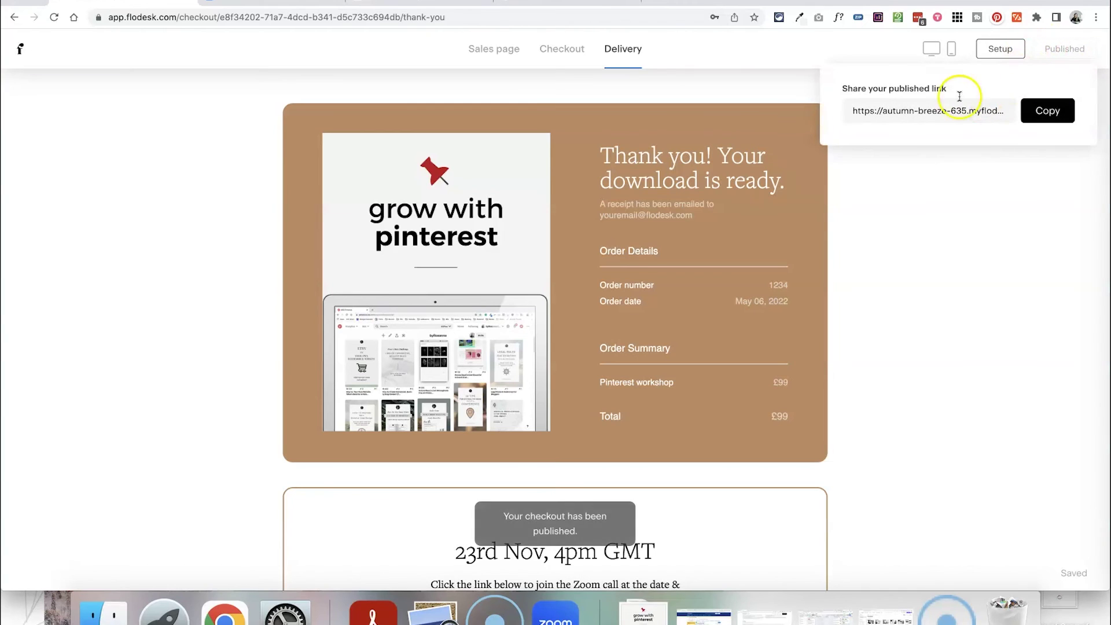
{"action": "left_click", "coordinate": [1034, 119]}
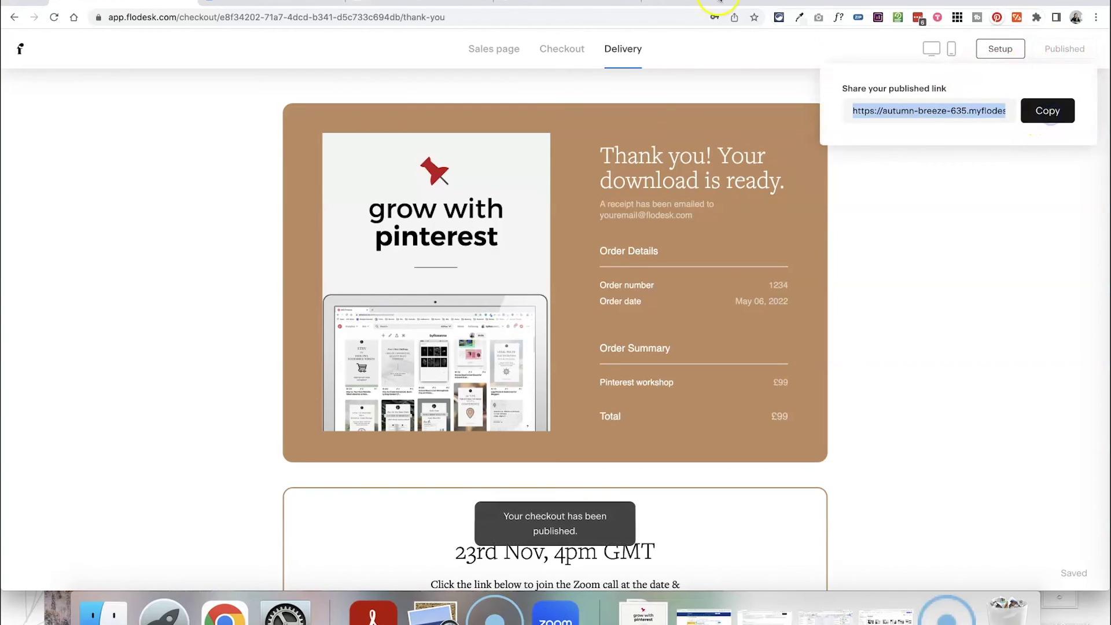
Open the published checkout link in another browser tab, look over the live sales page and close the tab.
{"action": "left_click", "coordinate": [655, 2]}
{"action": "key", "text": "super+v"}
{"action": "key", "text": "Return"}
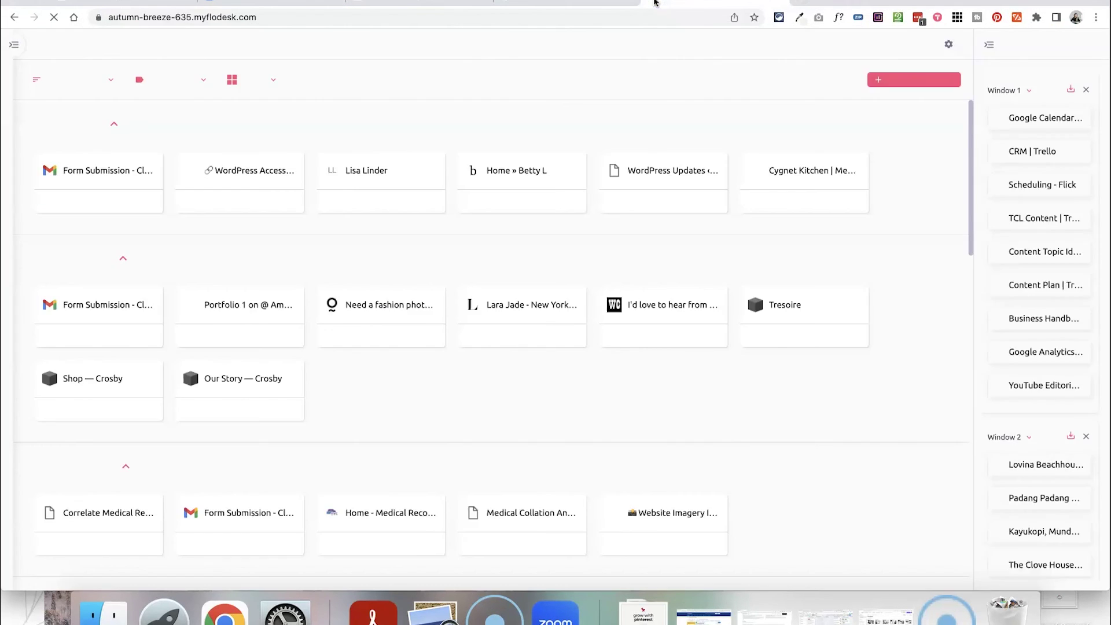
{"action": "scroll", "coordinate": [711, 271], "scroll_direction": "down", "scroll_amount": 6}
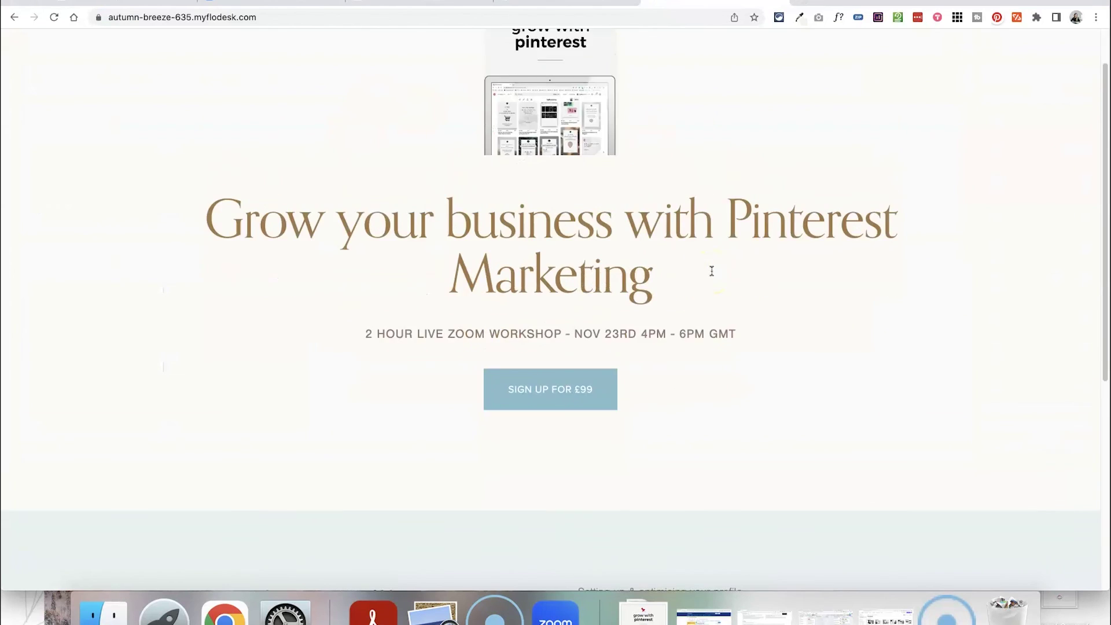
{"action": "scroll", "coordinate": [719, 444], "scroll_direction": "up", "scroll_amount": 6}
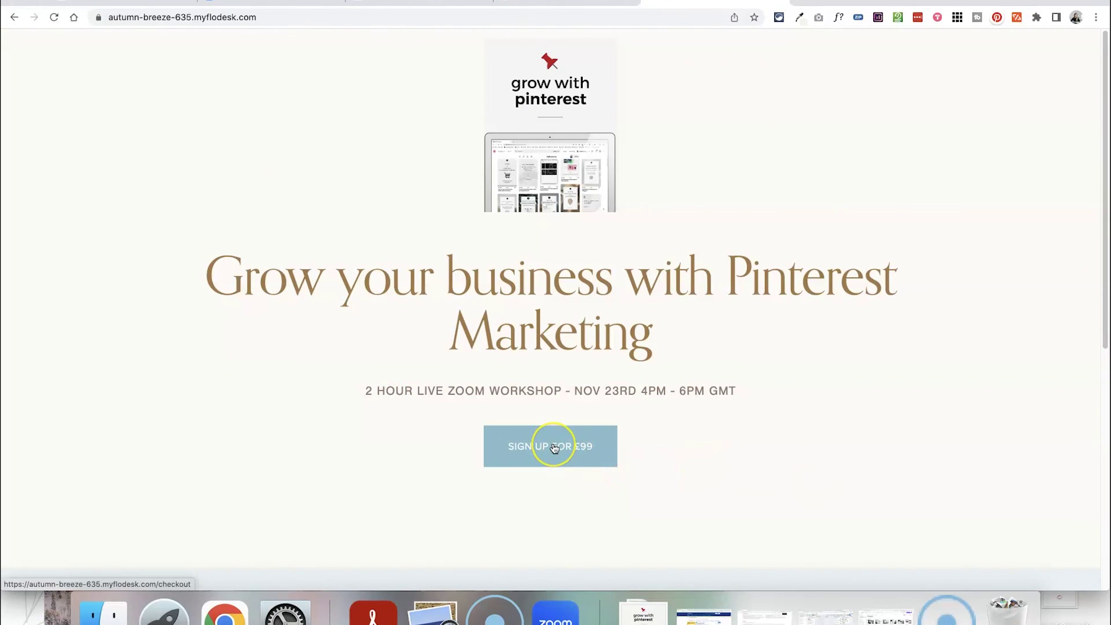
{"action": "key", "text": "super+w"}
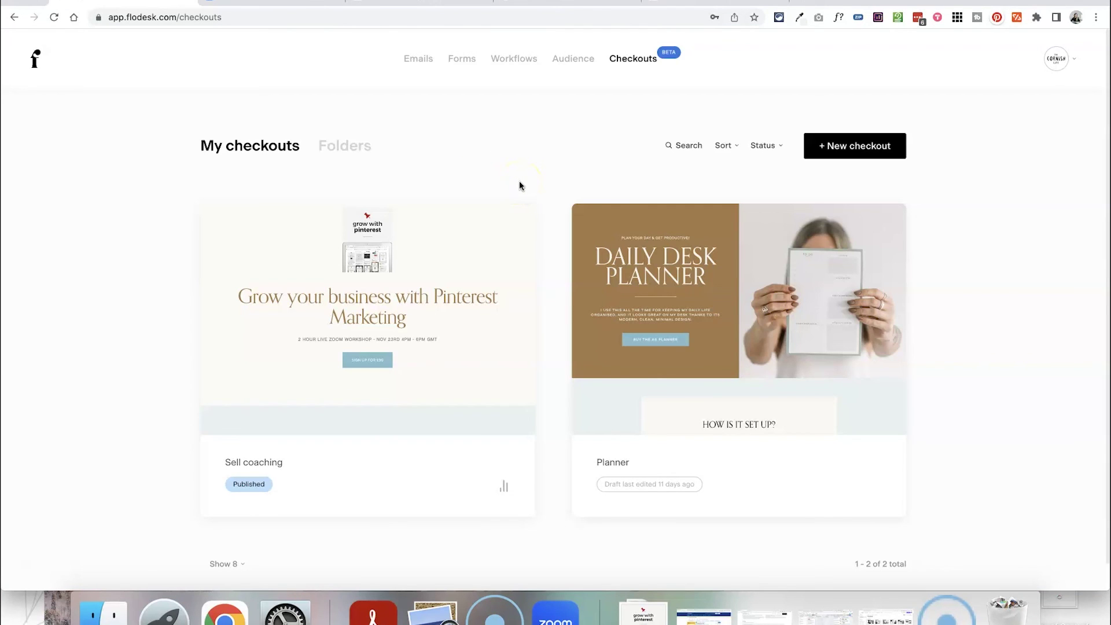
Open the Flodesk workflows area, switch to the Teachable course Email Marketing with Flodesk and look through its module list.
{"action": "mouse_move", "coordinate": [364, 356]}
{"action": "left_click", "coordinate": [515, 58]}
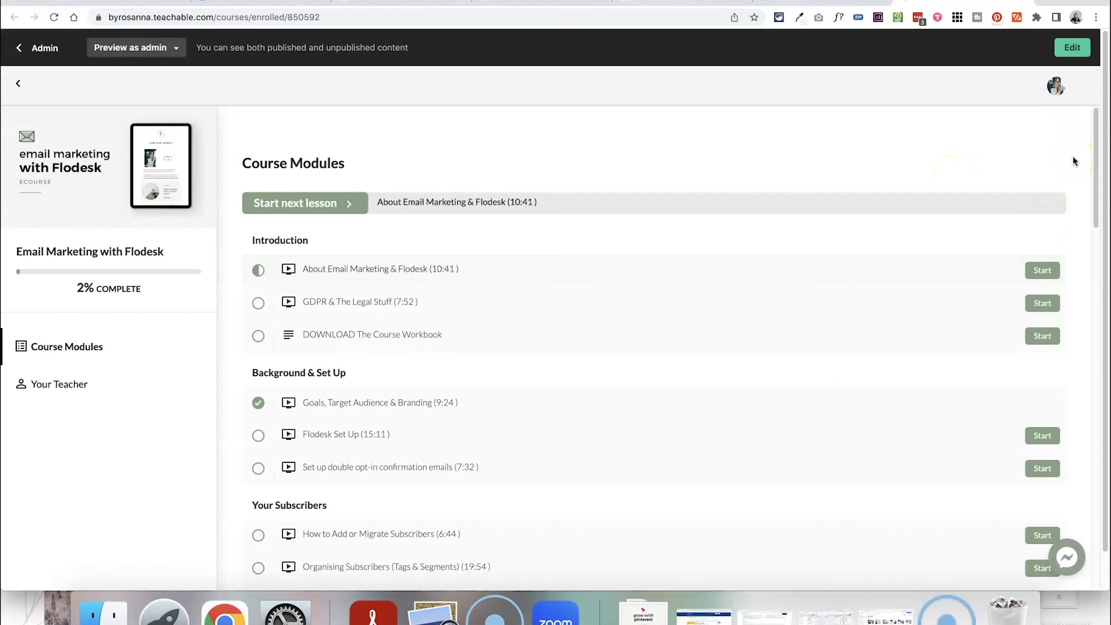
{"action": "scroll", "coordinate": [1073, 161], "scroll_direction": "down", "scroll_amount": 3}
{"action": "scroll", "coordinate": [1073, 161], "scroll_direction": "down", "scroll_amount": 2}
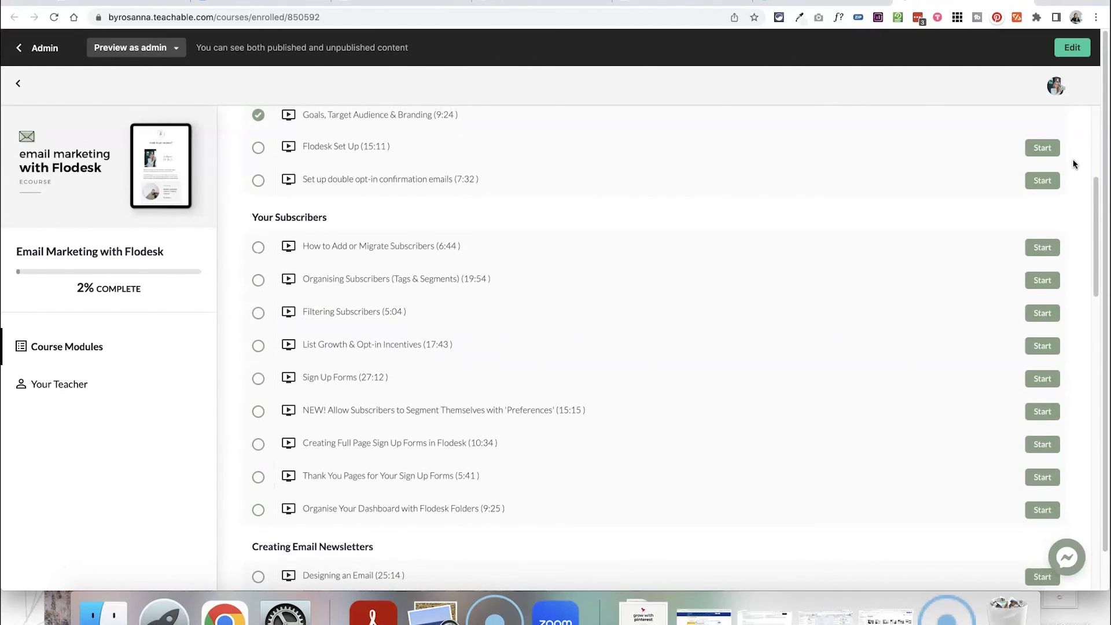
{"action": "scroll", "coordinate": [925, 252], "scroll_direction": "down", "scroll_amount": 2}
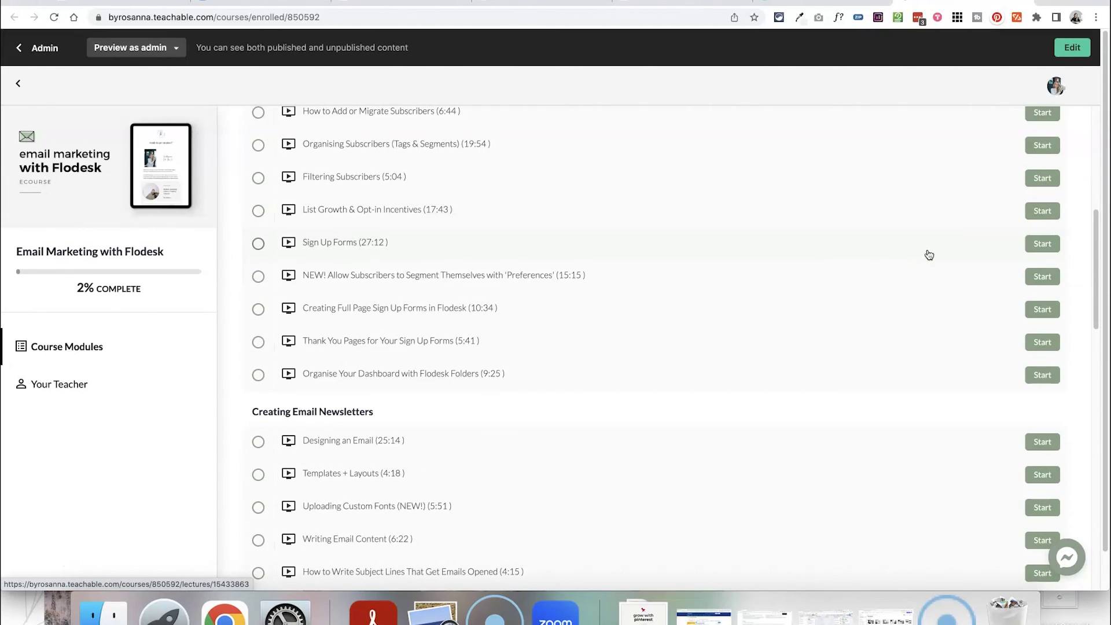
{"action": "scroll", "coordinate": [577, 418], "scroll_direction": "down", "scroll_amount": 1}
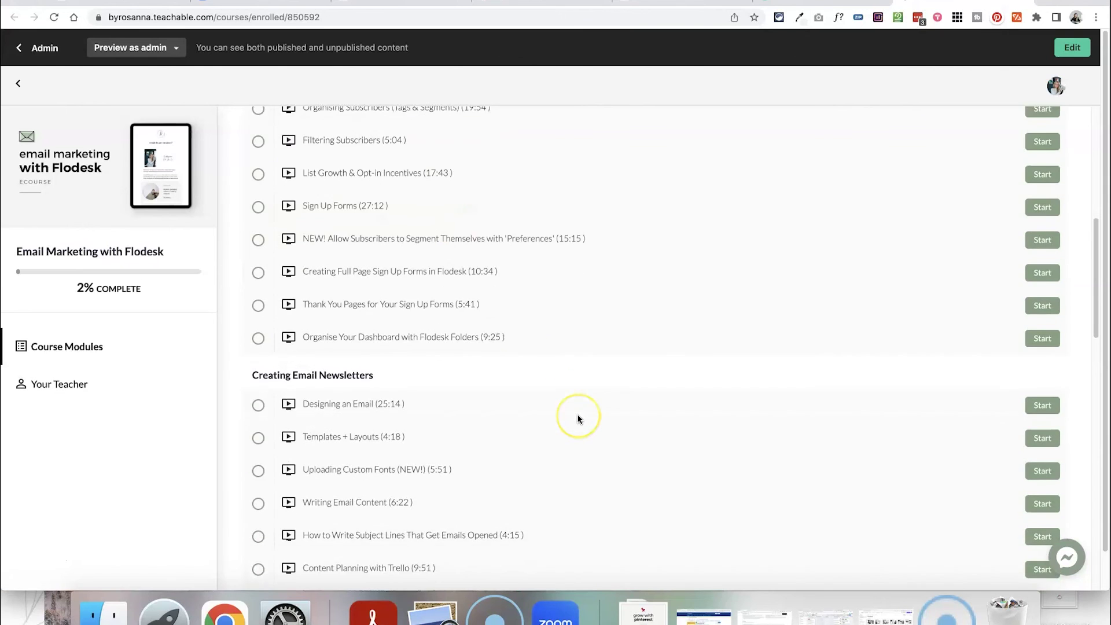
{"action": "scroll", "coordinate": [577, 418], "scroll_direction": "down", "scroll_amount": 6}
{"action": "scroll", "coordinate": [577, 418], "scroll_direction": "down", "scroll_amount": 5}
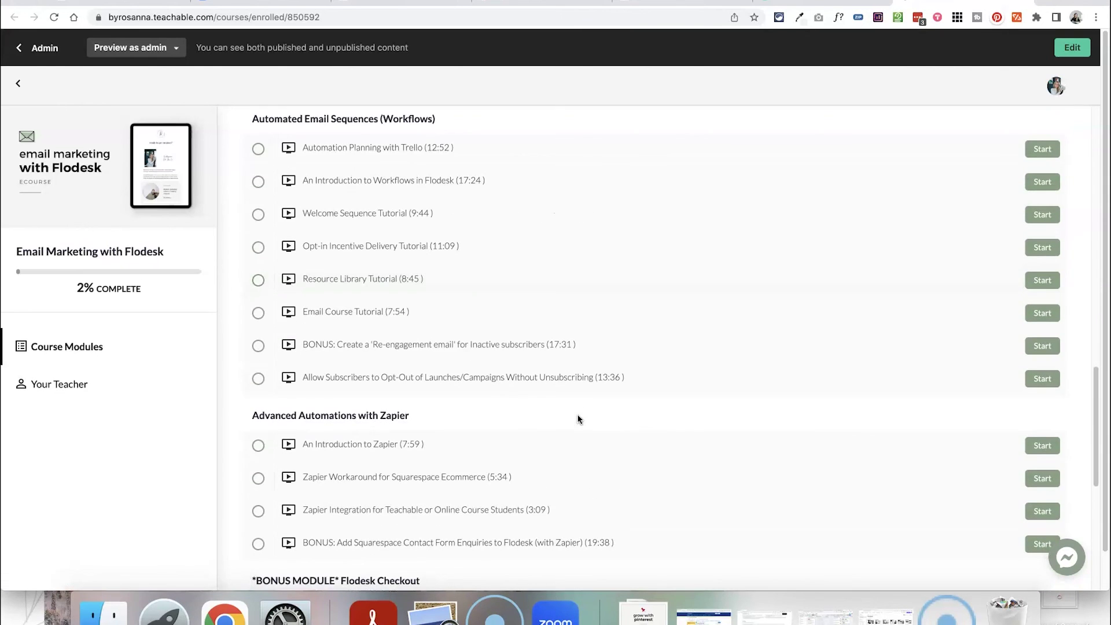
{"action": "scroll", "coordinate": [636, 278], "scroll_direction": "up", "scroll_amount": 15}
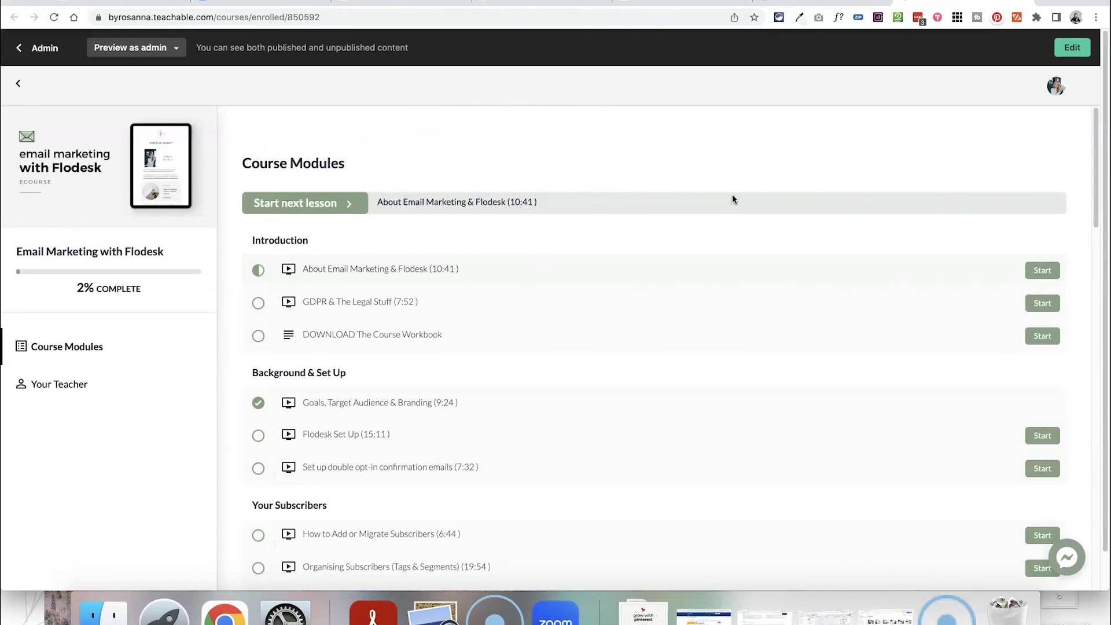